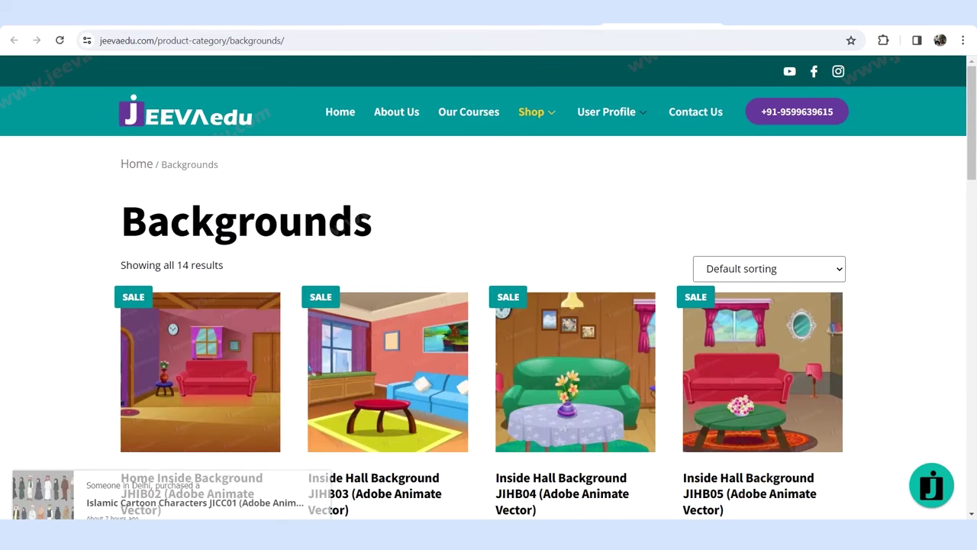
# Step: Look through the background artwork offered in the shop's Backgrounds category
pyautogui.scroll(-13, 552, 355)
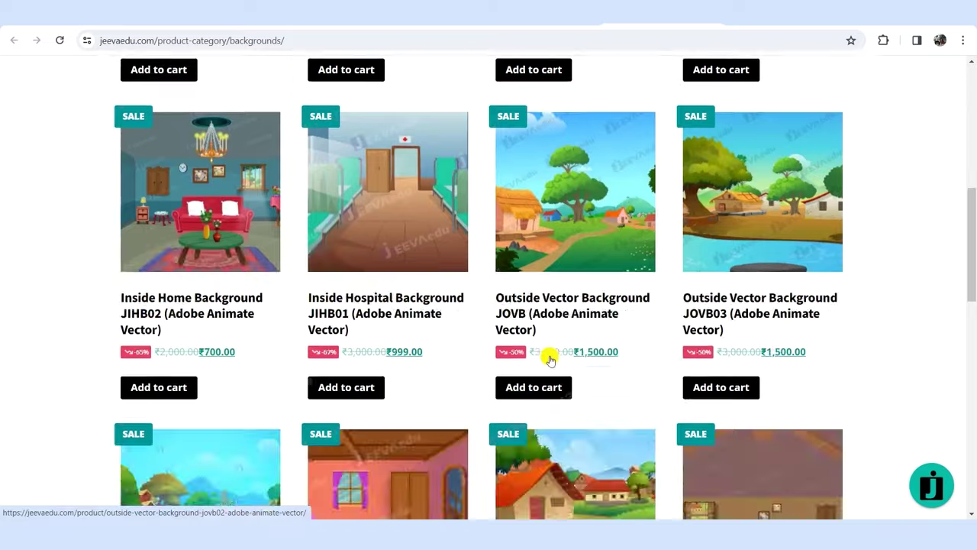
pyautogui.scroll(5, 545, 353)
pyautogui.scroll(8, 545, 354)
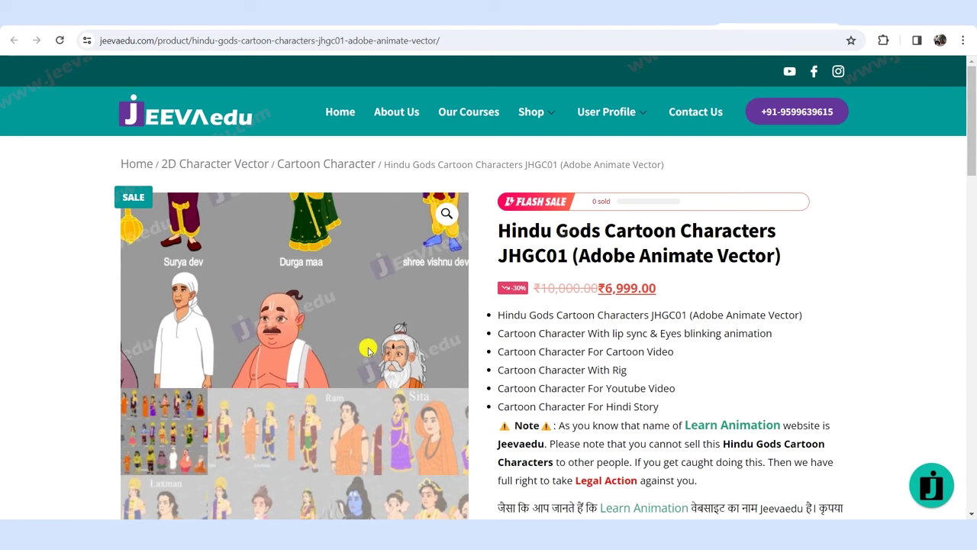
# Step: Examine the description and character image gallery of the Hindu Gods Cartoon Characters JHGC01 product
pyautogui.scroll(-2, 597, 366)
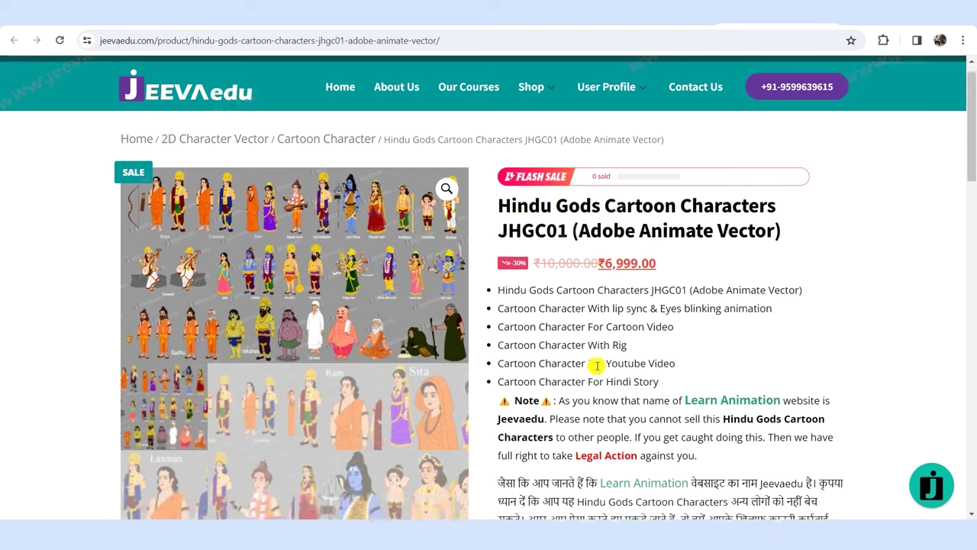
pyautogui.scroll(-2, 597, 369)
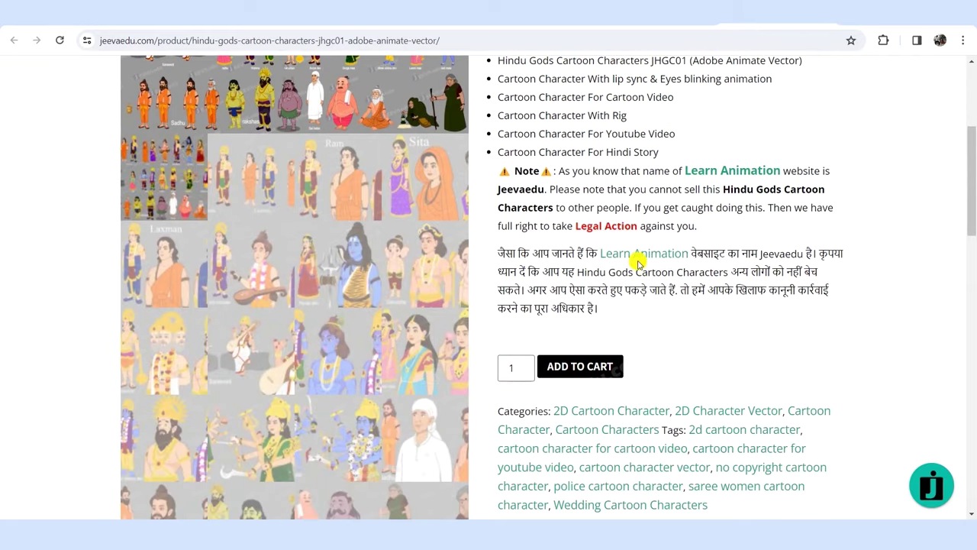
pyautogui.scroll(2, 659, 269)
pyautogui.scroll(2, 661, 285)
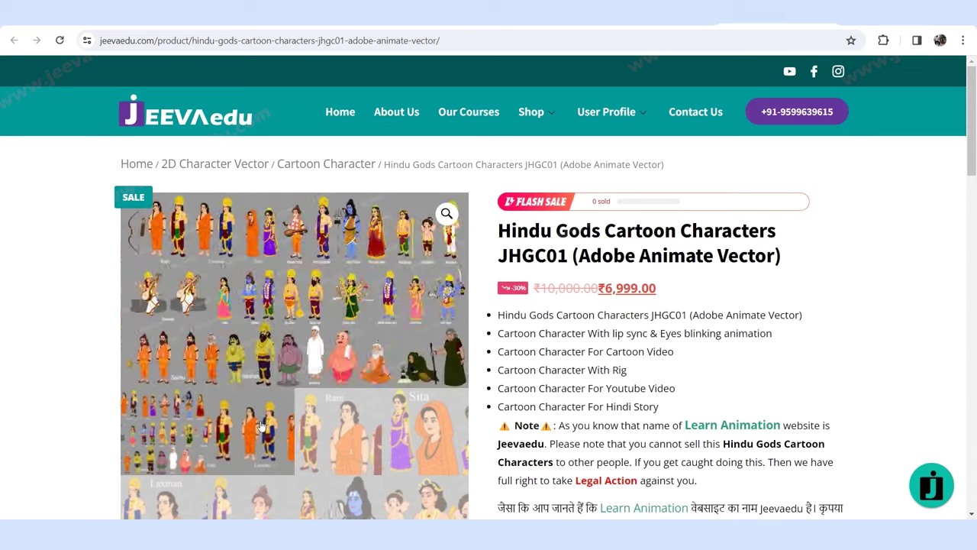
pyautogui.scroll(-1, 368, 399)
pyautogui.scroll(-2, 368, 398)
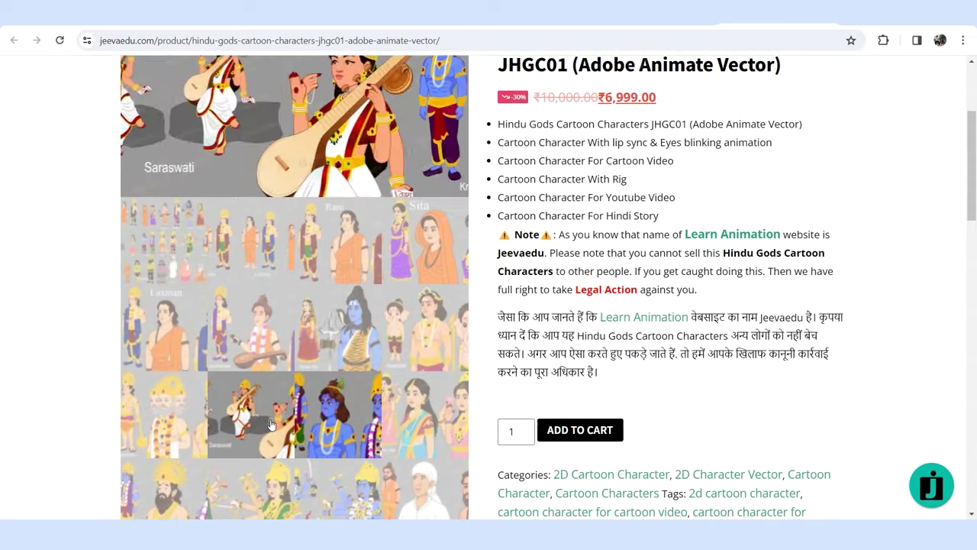
pyautogui.scroll(-3, 359, 408)
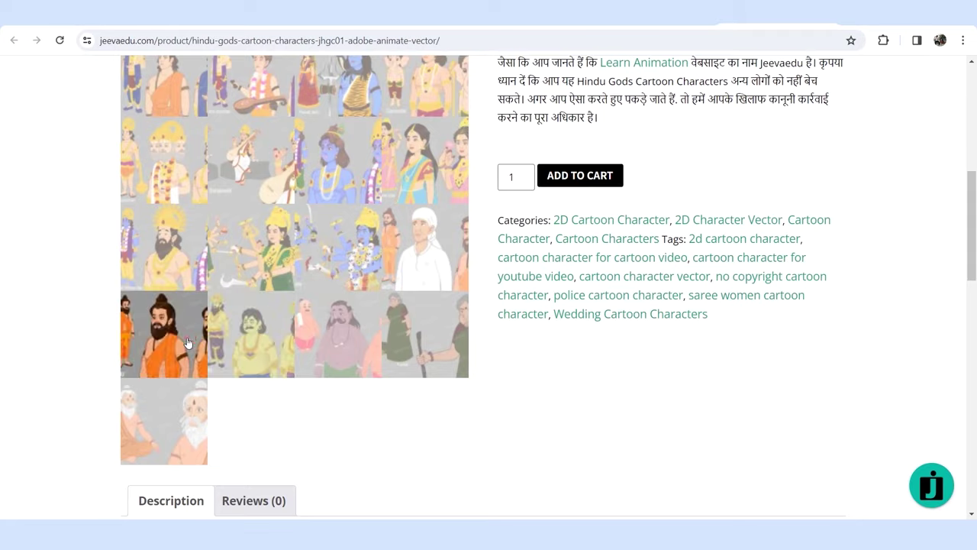
pyautogui.scroll(4, 329, 348)
pyautogui.scroll(2, 329, 347)
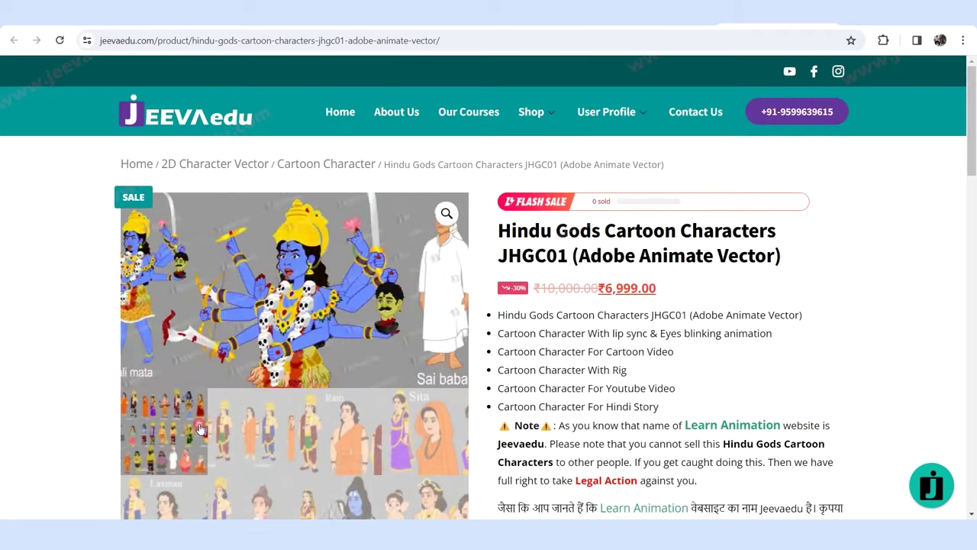
pyautogui.hotkey('alt', 'Left')
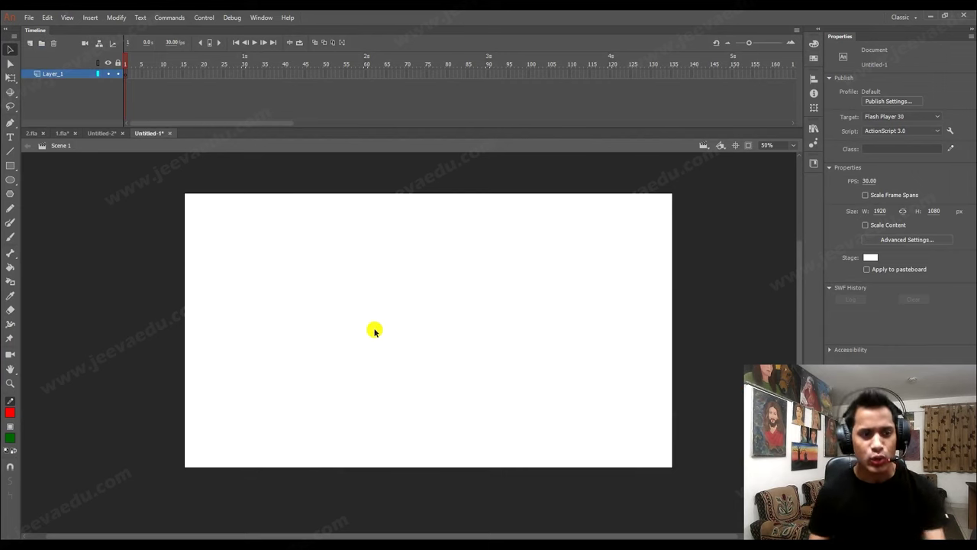
# Step: Draw a green rectangle with a red outline, about 400 × 354 px, in the upper-left part of the stage with object drawing mode on
pyautogui.moveTo(390, 334); pyautogui.dragTo(381, 340)
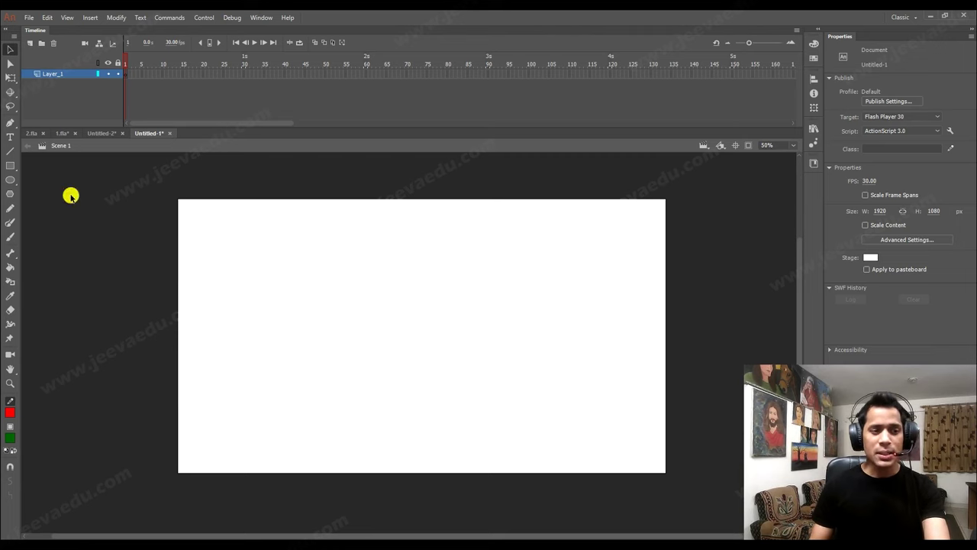
pyautogui.click(13, 164)
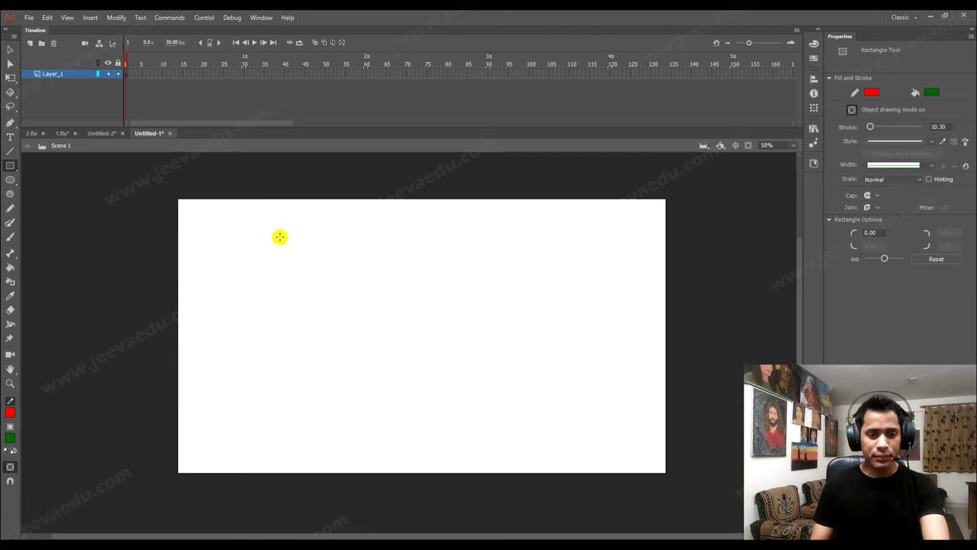
pyautogui.moveTo(277, 231)
pyautogui.mouseDown()
pyautogui.moveTo(319, 279)
pyautogui.moveTo(379, 320)
pyautogui.mouseUp()
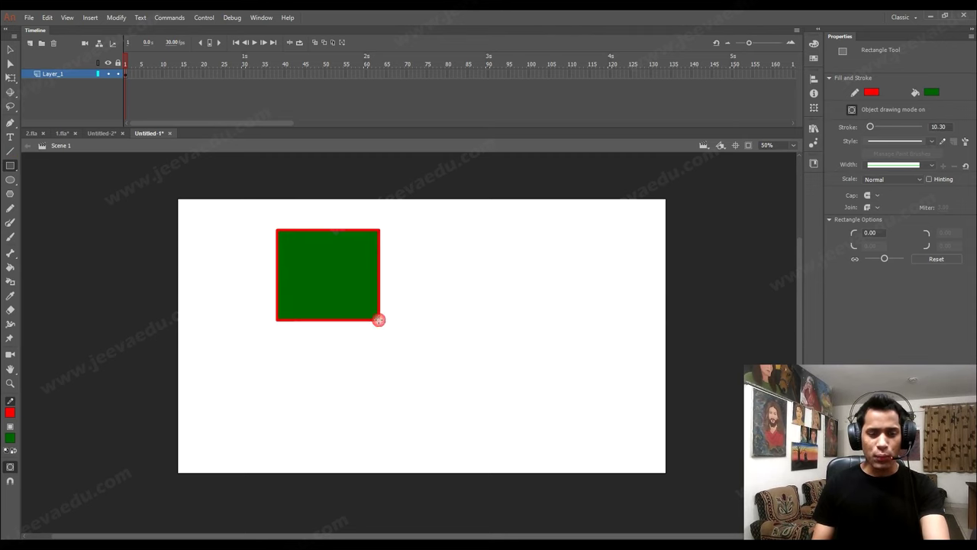
# Step: Open the rectangle's drawing object, return to Scene 1 and select the rectangle to check its object type
pyautogui.press('v')
pyautogui.doubleClick(355, 293)
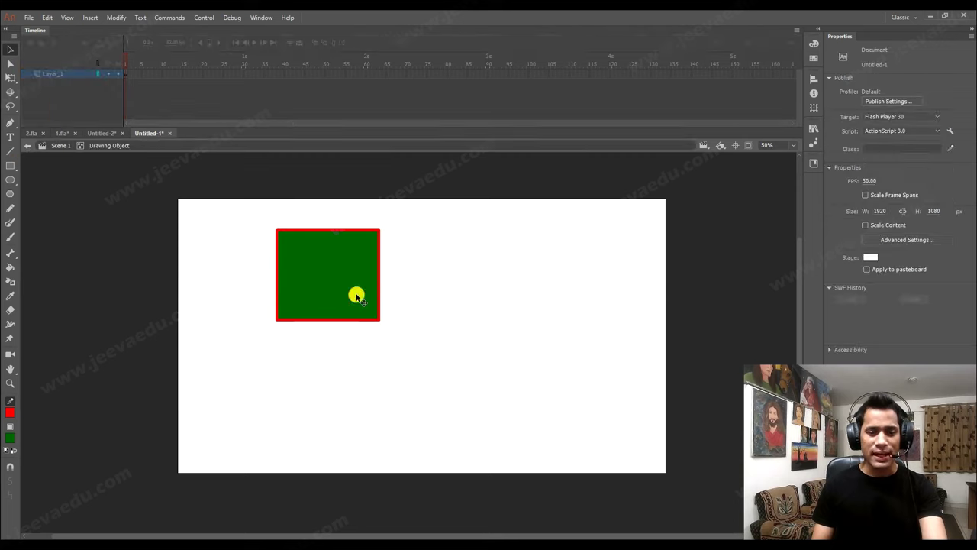
pyautogui.click(58, 147)
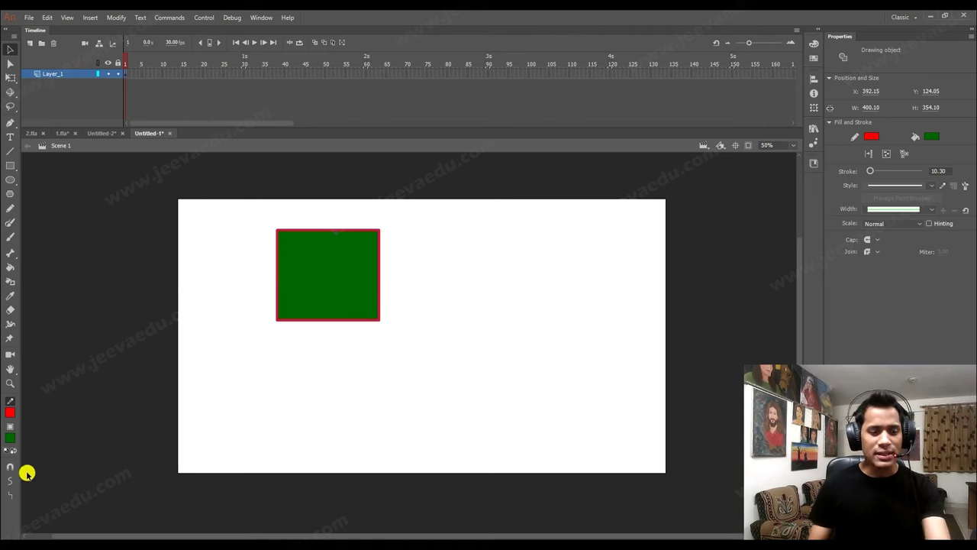
pyautogui.press('r')
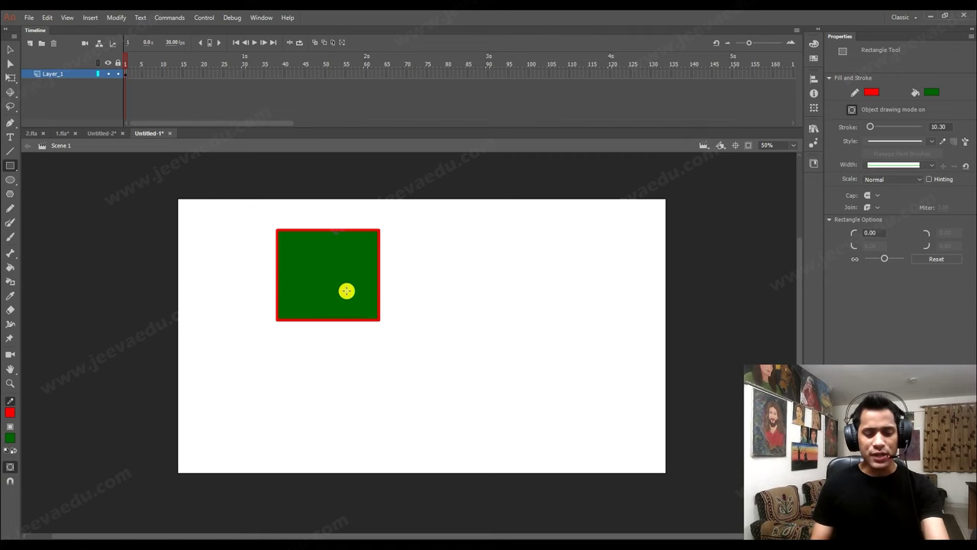
pyautogui.press('v')
pyautogui.click(334, 312)
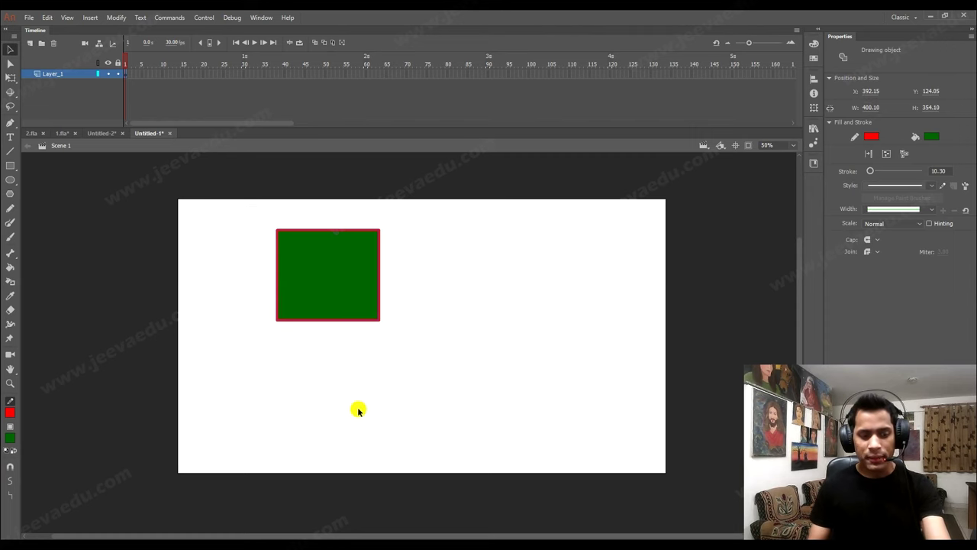
# Step: Draw a second rectangle about 418 × 370 px beside the first one with object drawing mode off
pyautogui.press('r')
pyautogui.click(9, 469)
pyautogui.moveTo(440, 232)
pyautogui.mouseDown()
pyautogui.moveTo(483, 283)
pyautogui.moveTo(549, 331)
pyautogui.mouseUp()
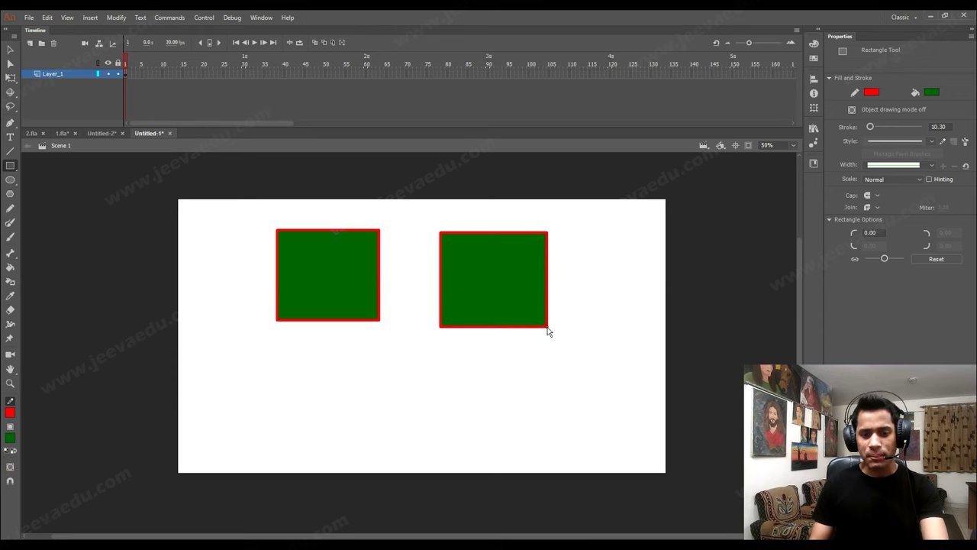
# Step: Move the second rectangle's fill and outline together so its top edge is level with the first rectangle's
pyautogui.press('v')
pyautogui.doubleClick(519, 303)
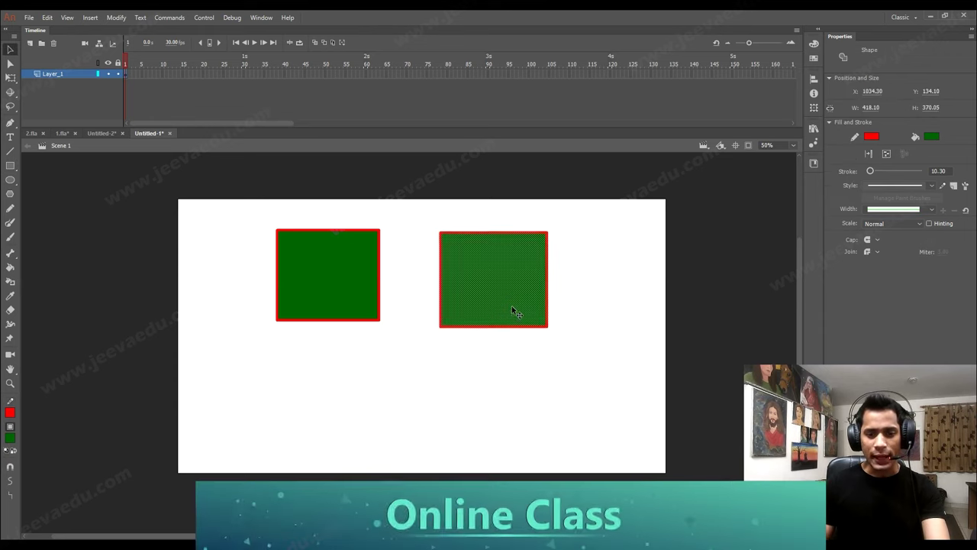
pyautogui.click(375, 316)
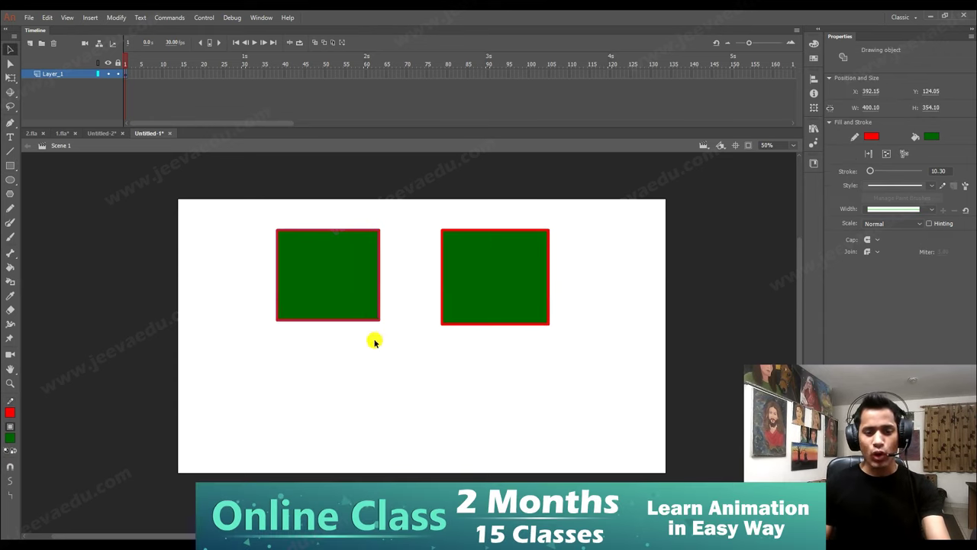
# Step: Try pulling the first rectangle's lower inner corner downwards, and undo the distortion
pyautogui.click(375, 328)
pyautogui.moveTo(379, 321); pyautogui.dragTo(384, 344)
pyautogui.hotkey('ctrl', 'z')
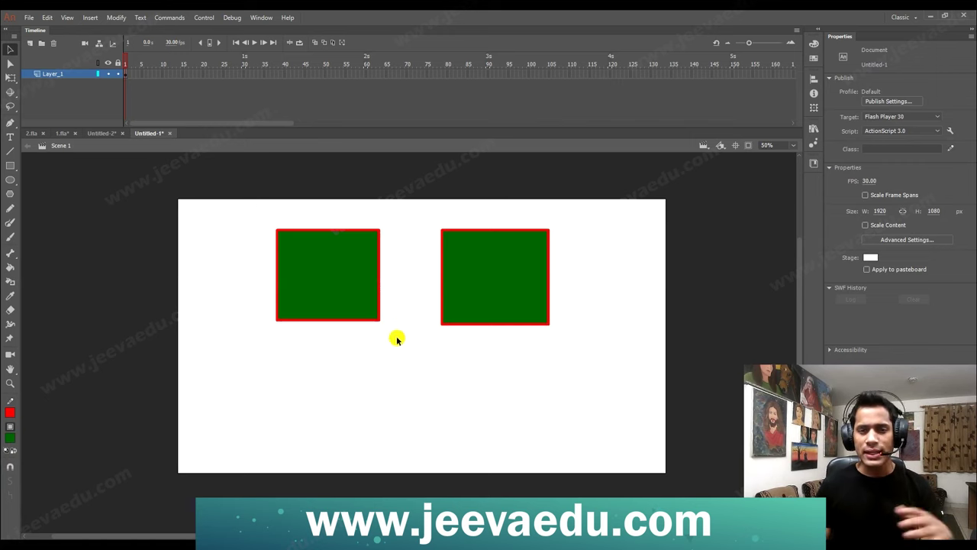
# Step: Select the two rectangles in turn and compare their object types, Shape and Drawing object
pyautogui.doubleClick(482, 304)
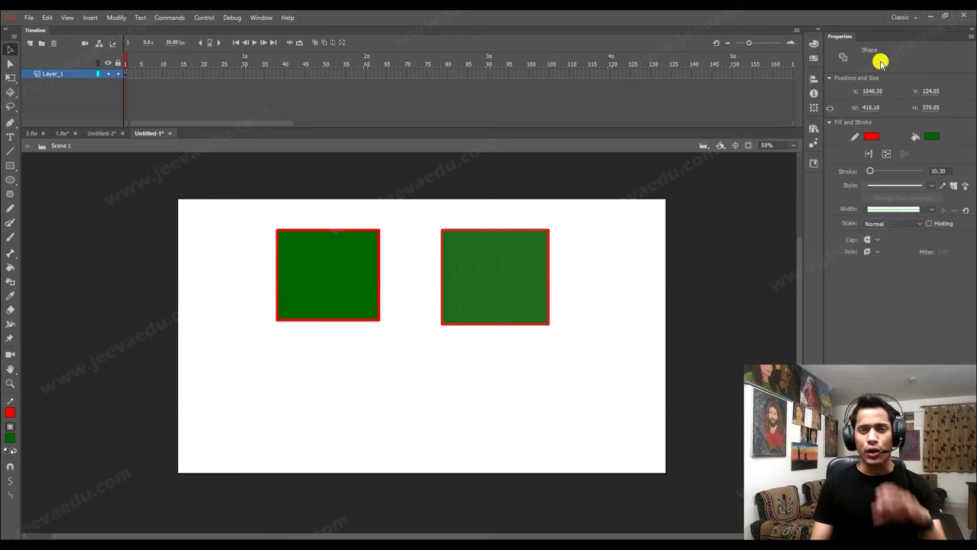
pyautogui.click(345, 294)
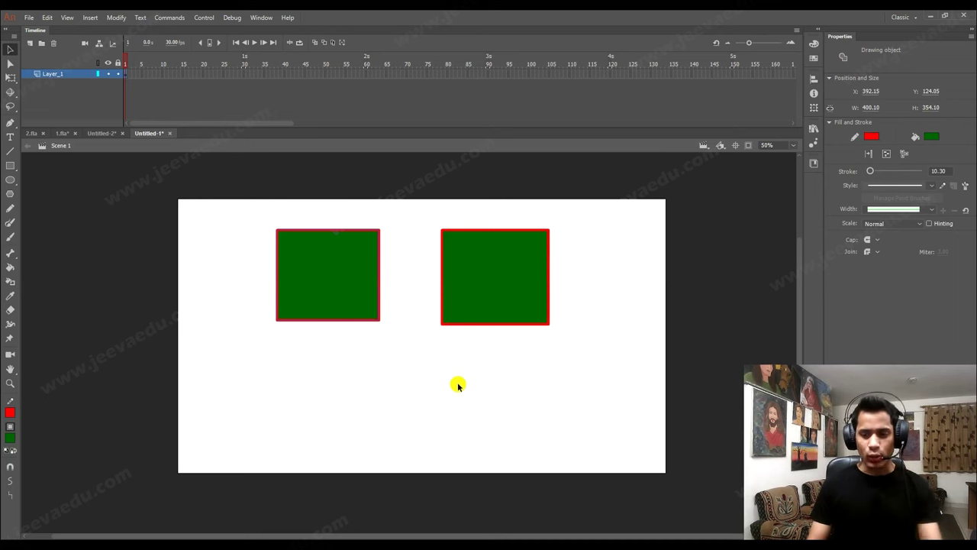
pyautogui.click(406, 339)
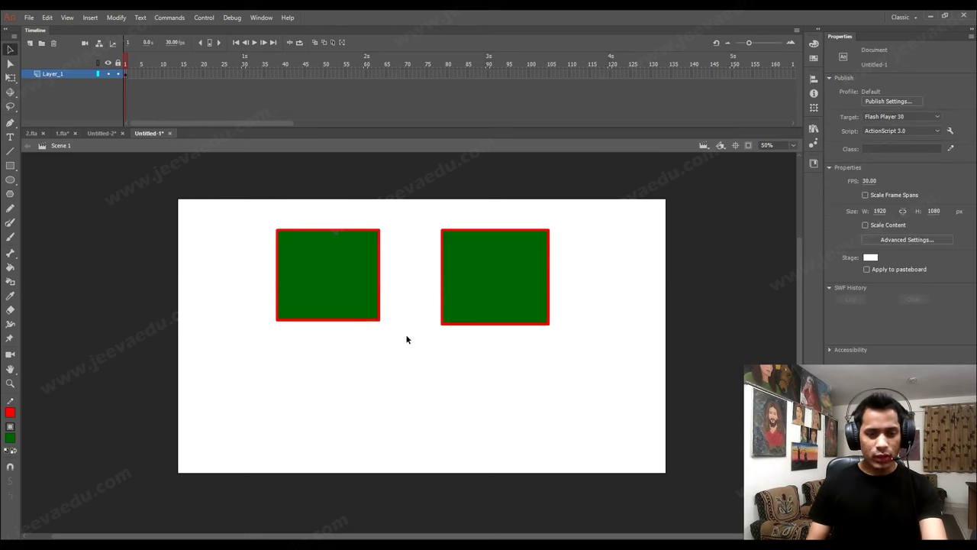
pyautogui.click(359, 305)
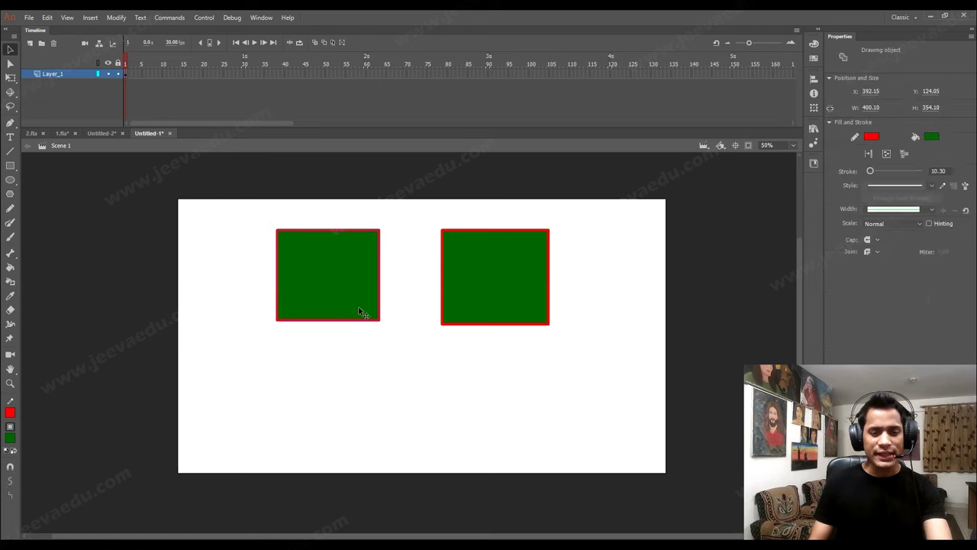
pyautogui.doubleClick(473, 281)
pyautogui.click(425, 426)
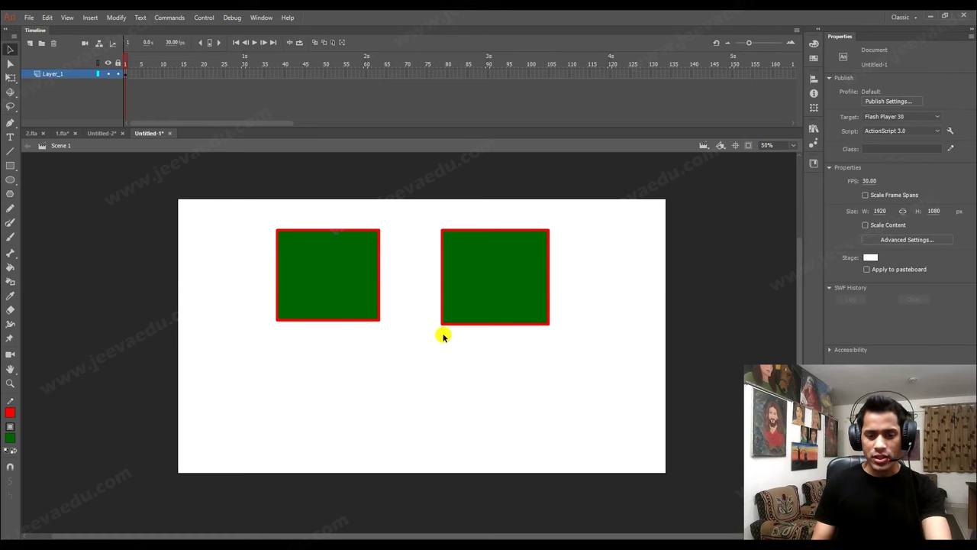
pyautogui.doubleClick(460, 310)
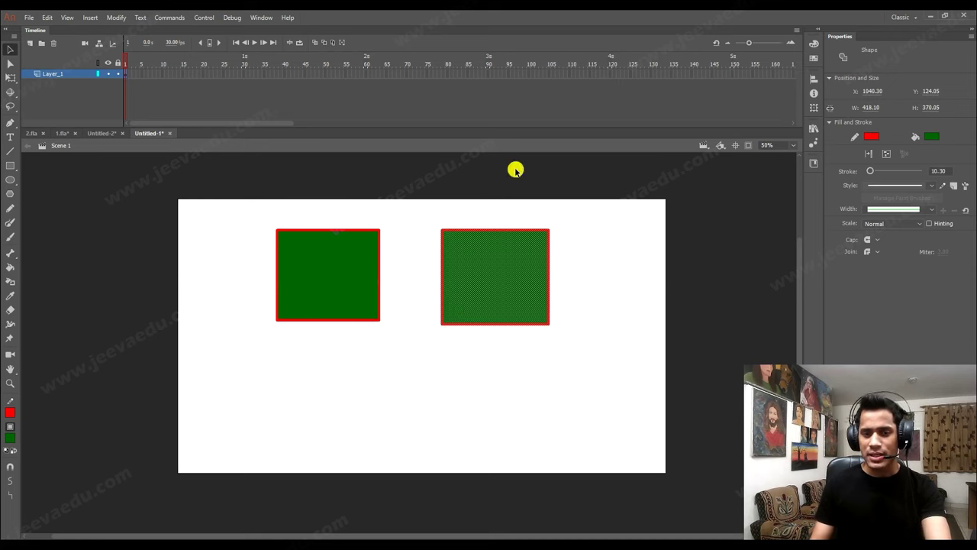
pyautogui.click(383, 304)
pyautogui.click(471, 284)
# Step: Try pulling the facing lower corners of both rectangles downwards, and undo both distortions
pyautogui.click(439, 356)
pyautogui.moveTo(441, 322); pyautogui.dragTo(447, 374)
pyautogui.moveTo(378, 319); pyautogui.dragTo(392, 363)
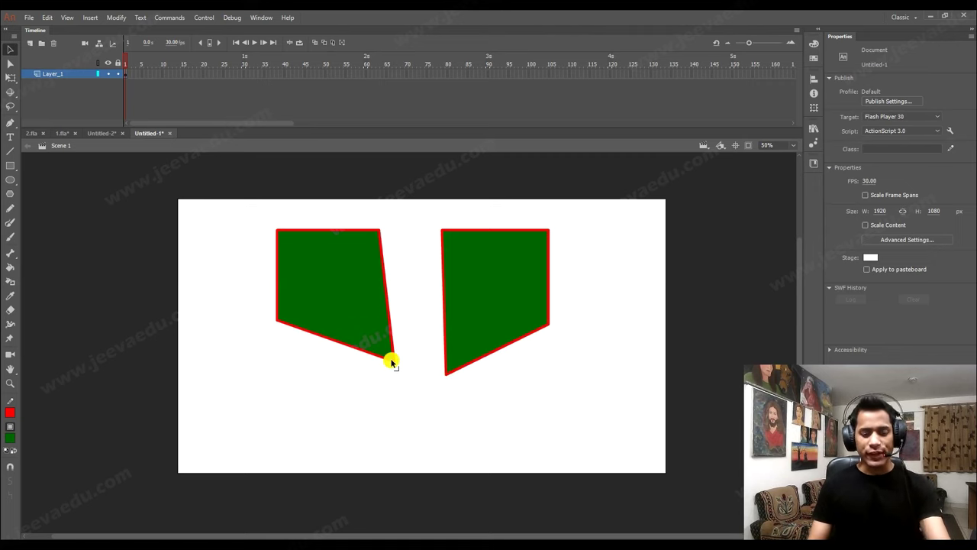
pyautogui.hotkey('ctrl', 'z')
pyautogui.hotkey('ctrl', 'z')
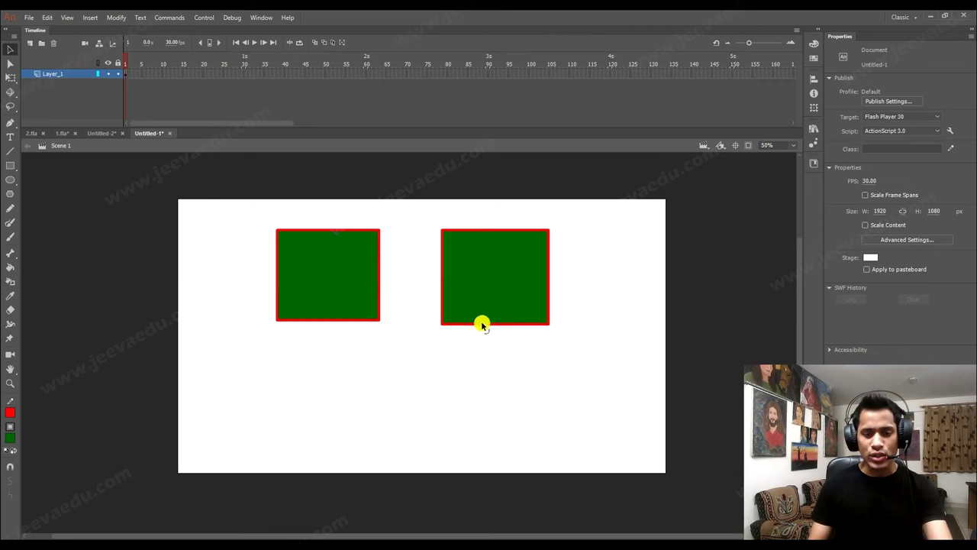
# Step: Draw a third rectangle overlapping the lower-right part of the first one with object drawing mode on
pyautogui.click(351, 303)
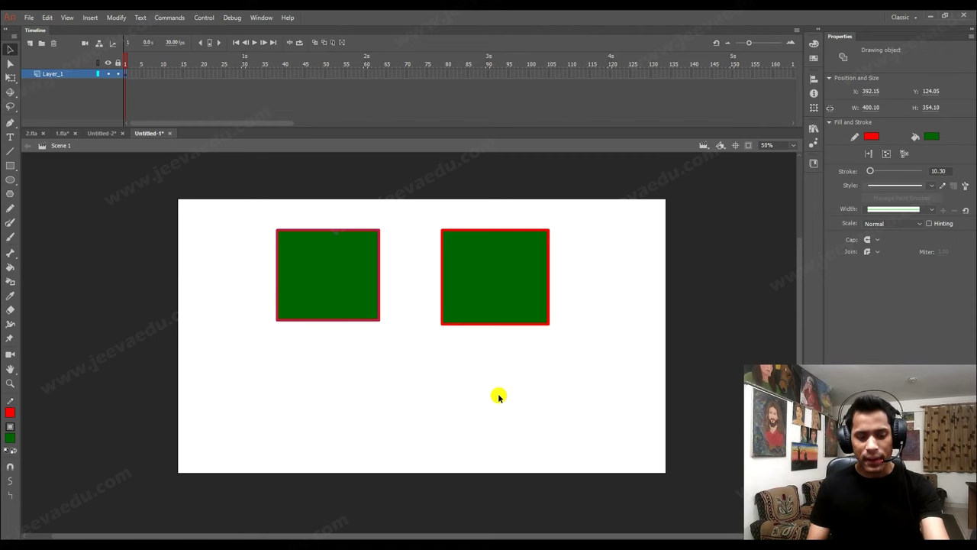
pyautogui.press('r')
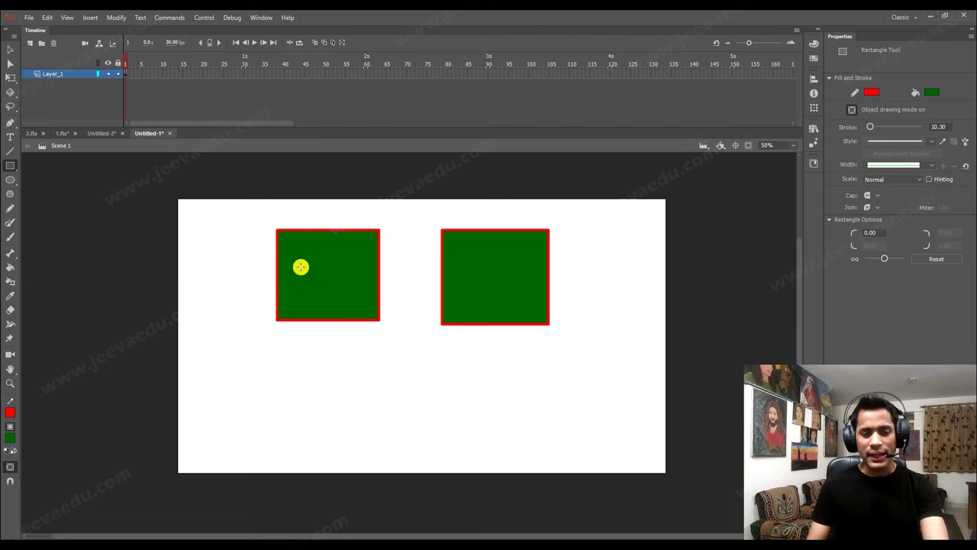
pyautogui.moveTo(315, 255)
pyautogui.mouseDown()
pyautogui.moveTo(356, 320)
pyautogui.moveTo(410, 348)
pyautogui.mouseUp()
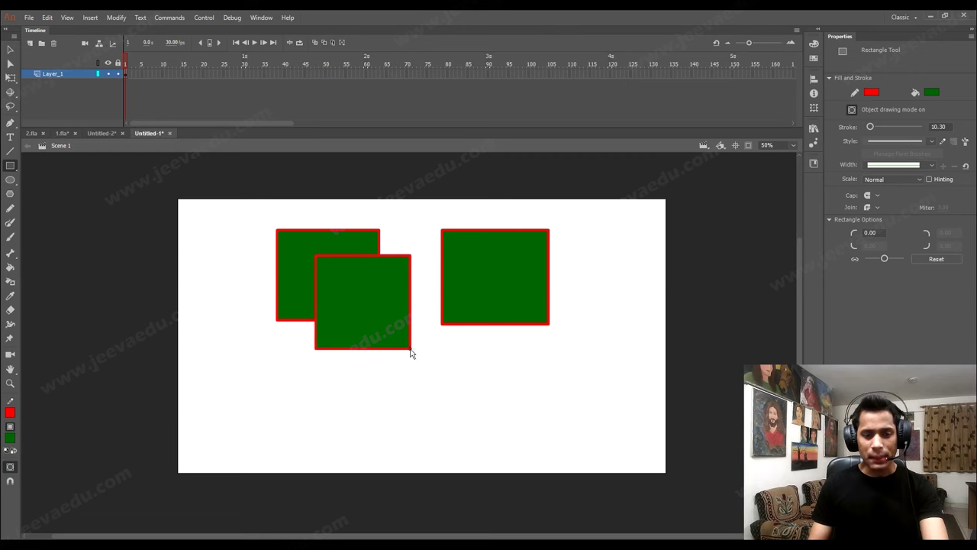
pyautogui.press('v')
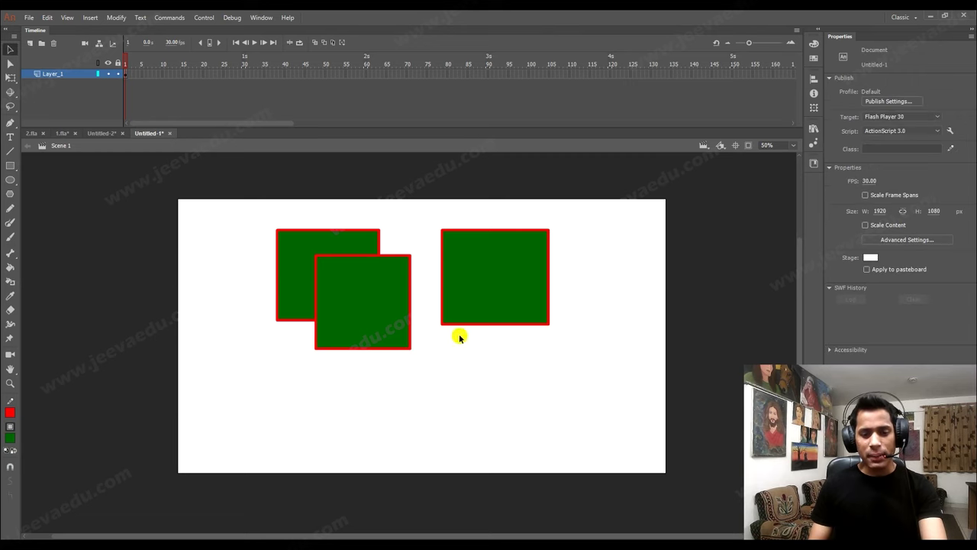
# Step: Draw a fourth rectangle overlapping the lower-right part of the second one with object drawing mode off
pyautogui.click(496, 291)
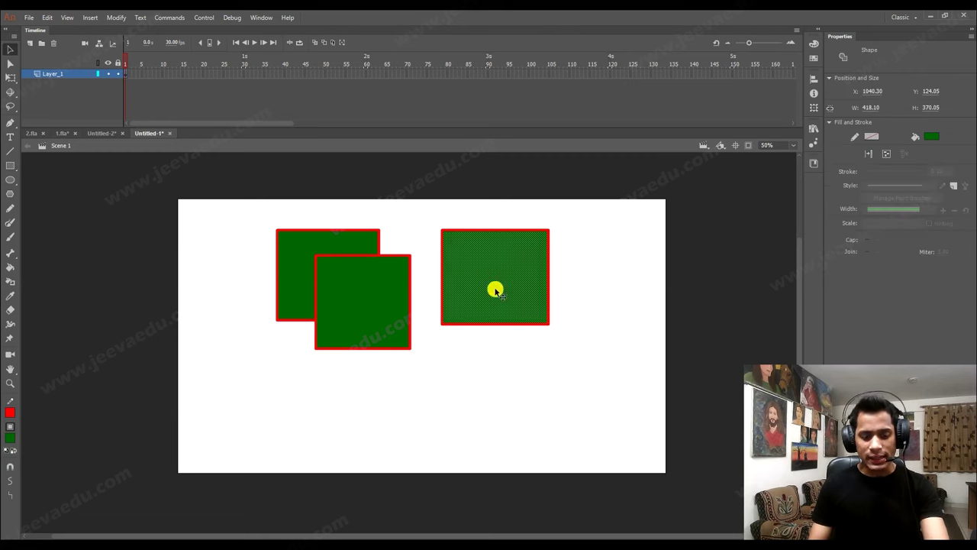
pyautogui.press('r')
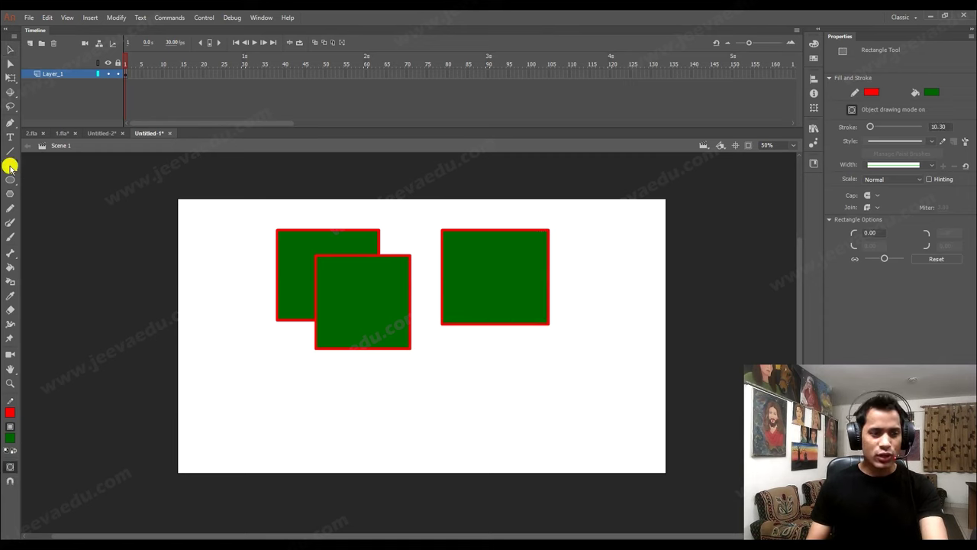
pyautogui.click(10, 467)
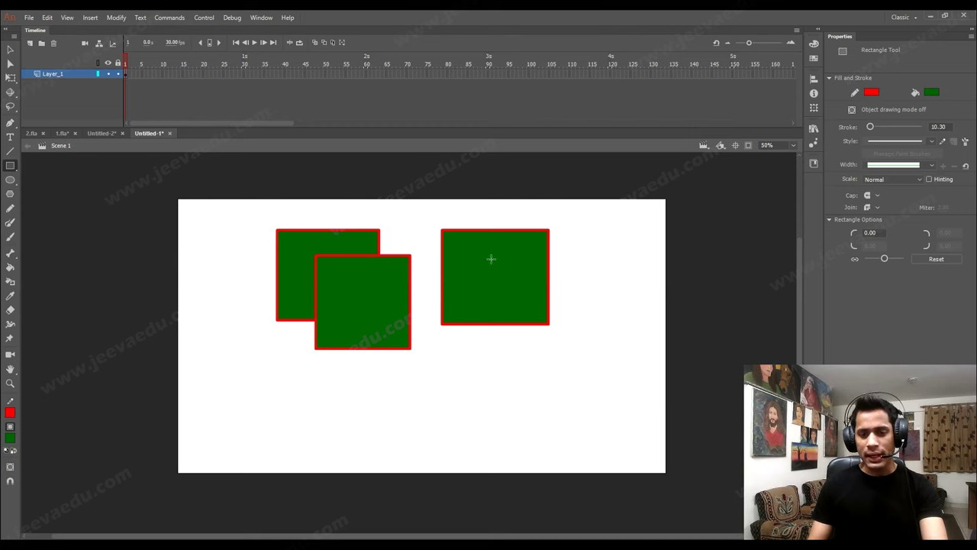
pyautogui.moveTo(524, 315); pyautogui.dragTo(592, 356)
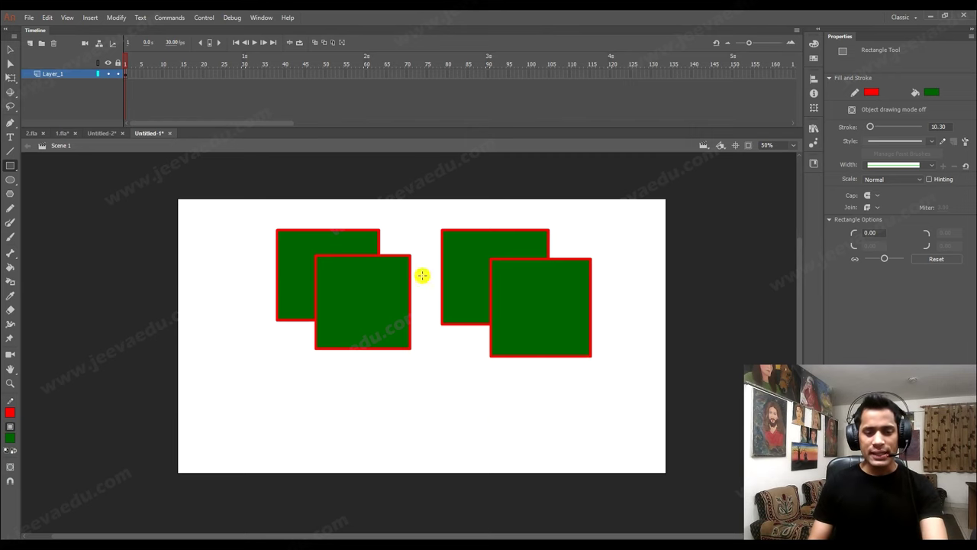
# Step: Move both overlapping rectangles straight down, clear of the original rectangles beneath them
pyautogui.press('v')
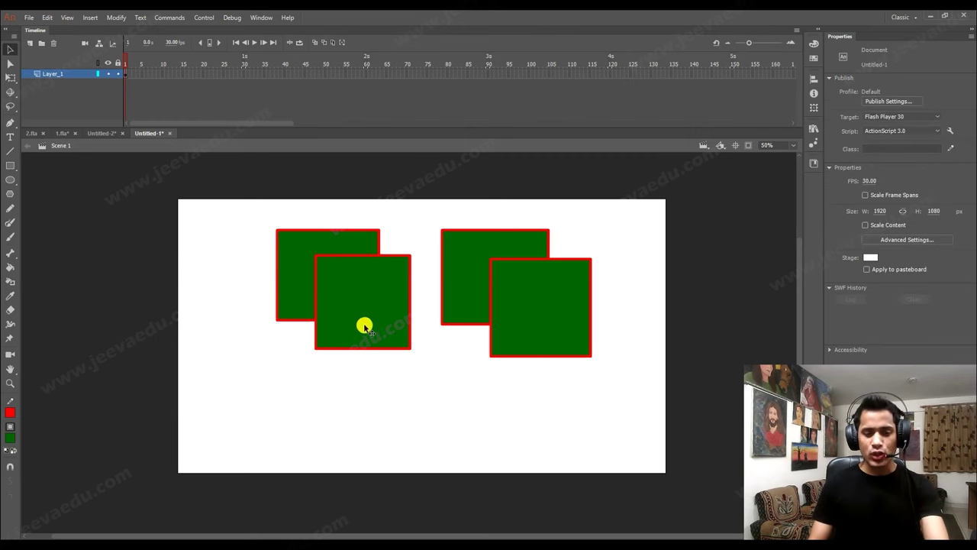
pyautogui.click(364, 327)
pyautogui.moveTo(377, 320); pyautogui.dragTo(387, 424)
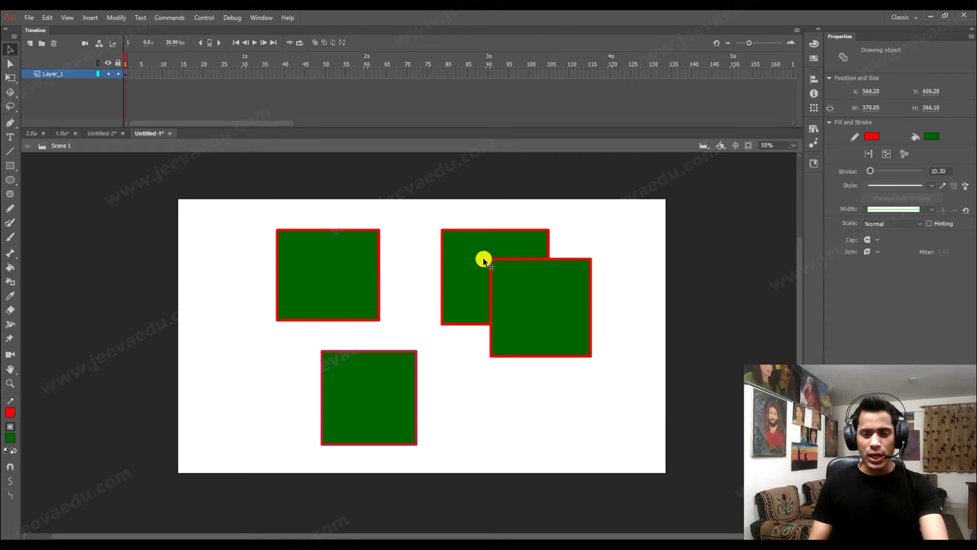
pyautogui.click(568, 315)
pyautogui.moveTo(561, 311); pyautogui.dragTo(565, 399)
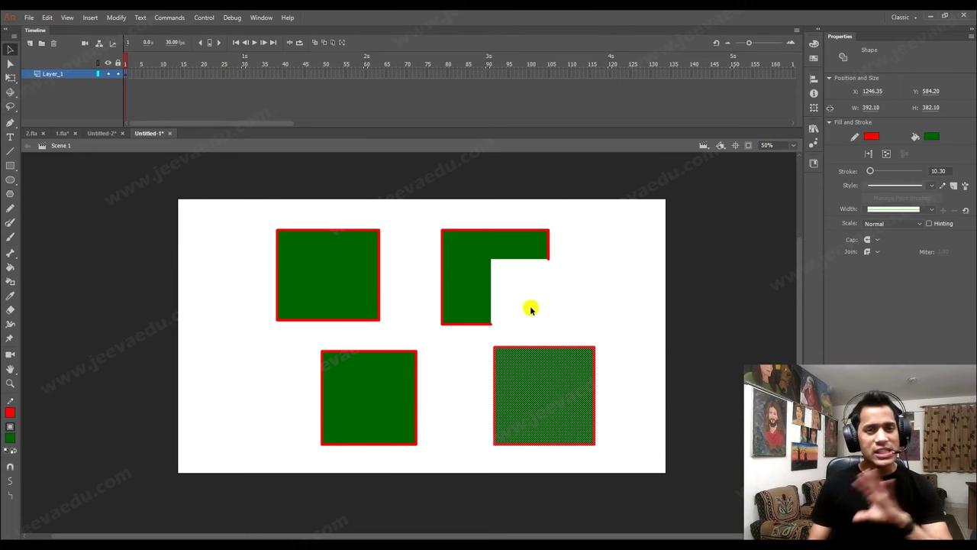
# Step: Select the first rectangle and the one moved below it in turn to check their object type
pyautogui.click(356, 300)
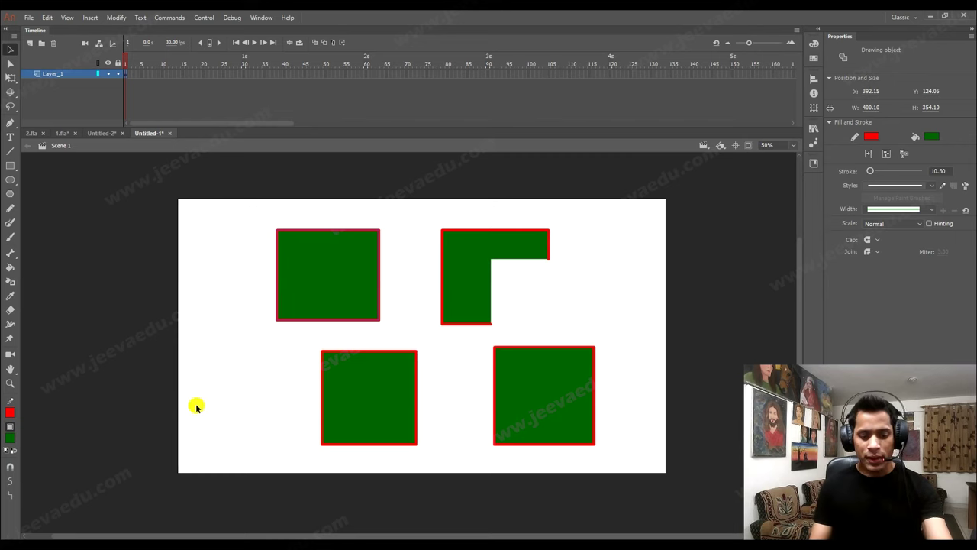
pyautogui.press('r')
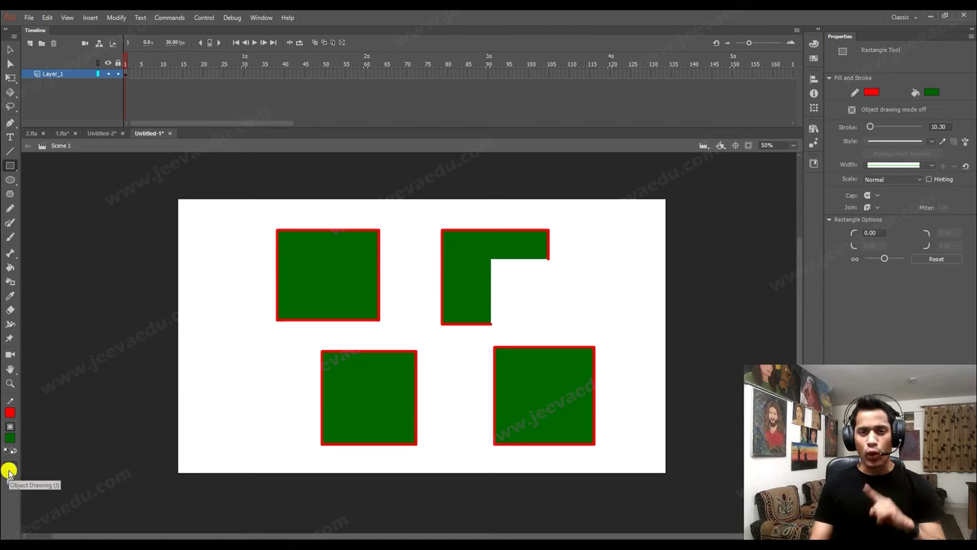
pyautogui.press('v')
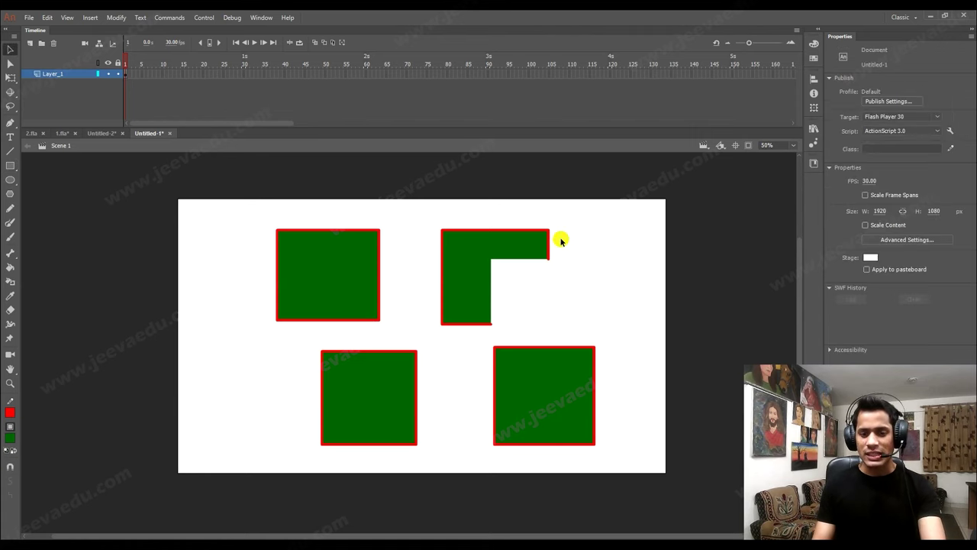
pyautogui.click(380, 401)
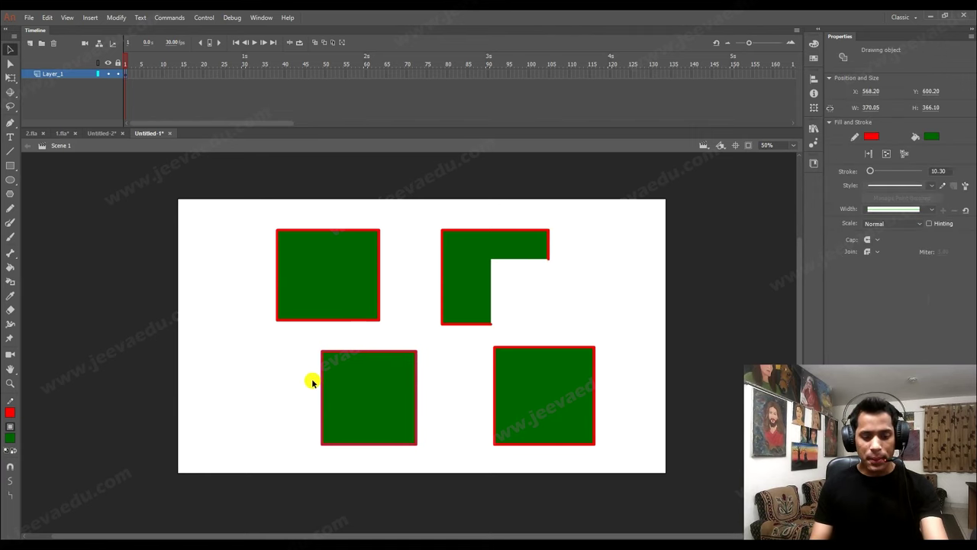
# Step: Draw three small upright rectangles over the first rectangle with object drawing mode on
pyautogui.press('r')
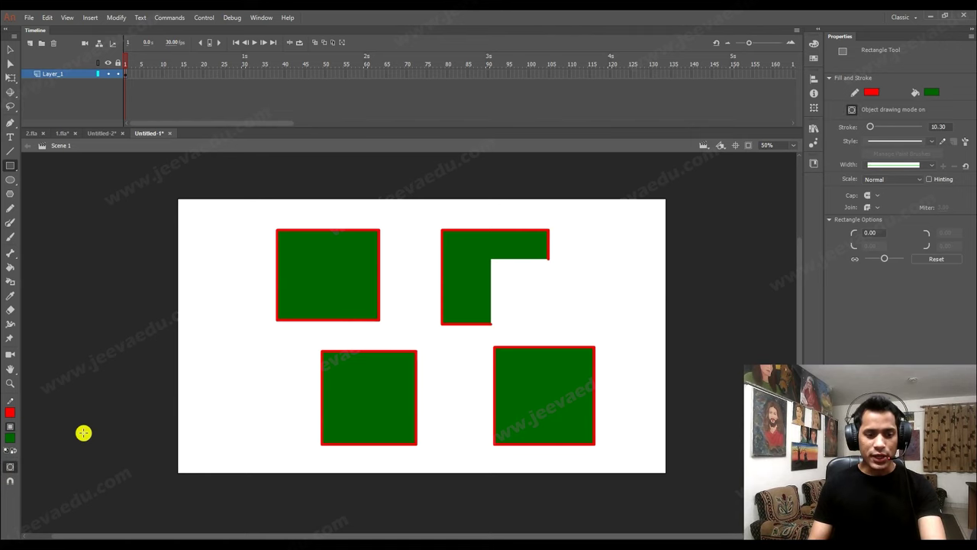
pyautogui.moveTo(263, 245)
pyautogui.mouseDown()
pyautogui.moveTo(299, 316)
pyautogui.moveTo(328, 305)
pyautogui.mouseUp()
pyautogui.press('v')
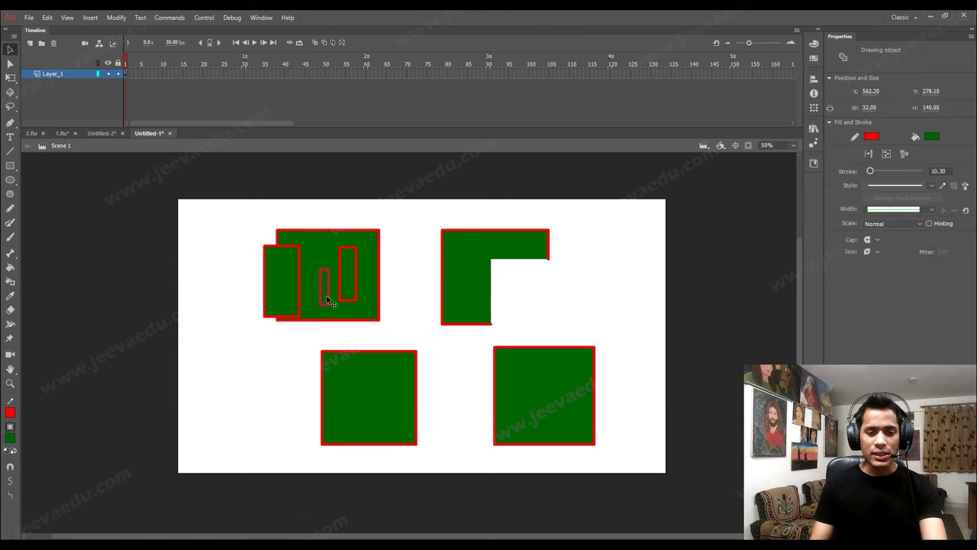
# Step: Draw two narrow upright rectangles over the L-shaped shape with object drawing mode off, and move both away to its right
pyautogui.click(473, 292)
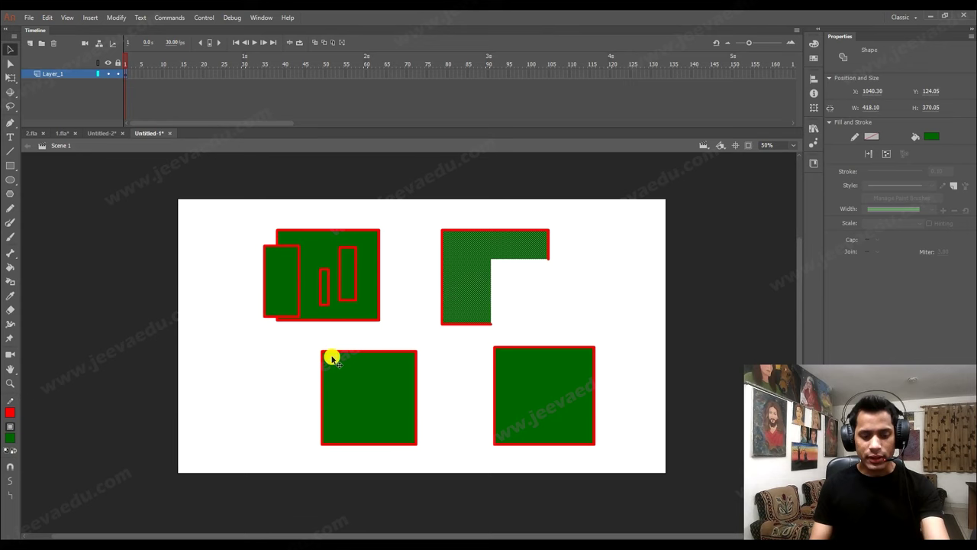
pyautogui.press('r')
pyautogui.click(10, 467)
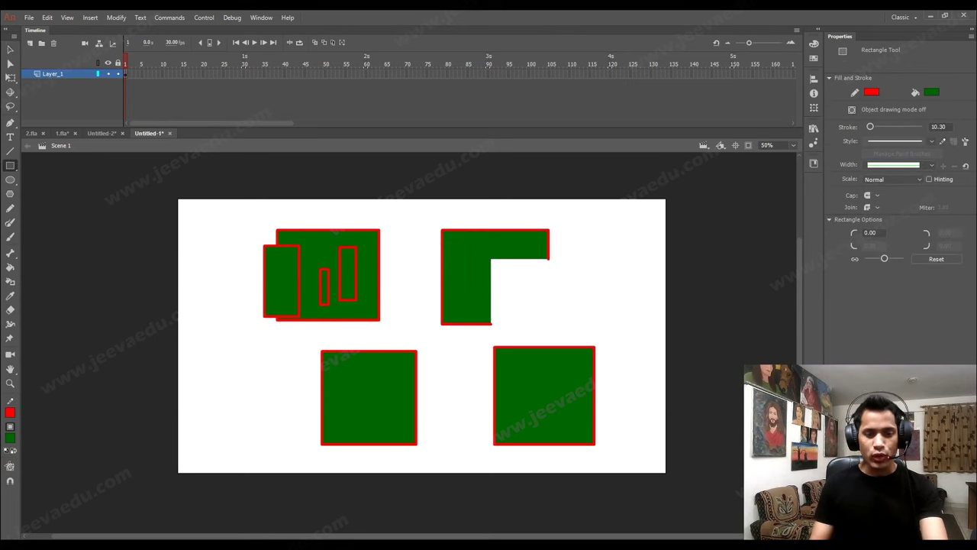
pyautogui.moveTo(482, 214)
pyautogui.mouseDown()
pyautogui.moveTo(513, 269)
pyautogui.moveTo(651, 250)
pyautogui.mouseUp()
pyautogui.press('v')
pyautogui.click(508, 252)
pyautogui.click(466, 280)
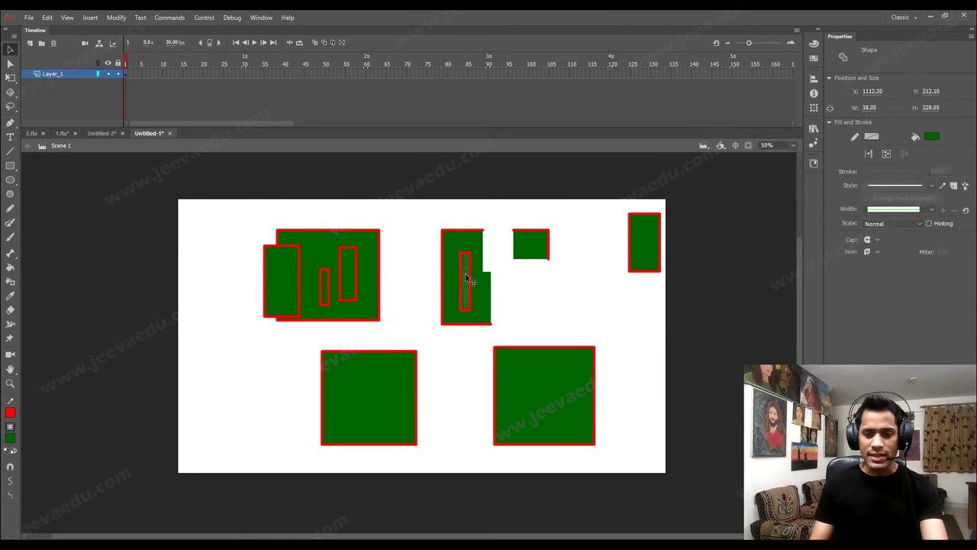
pyautogui.moveTo(465, 279); pyautogui.dragTo(600, 286)
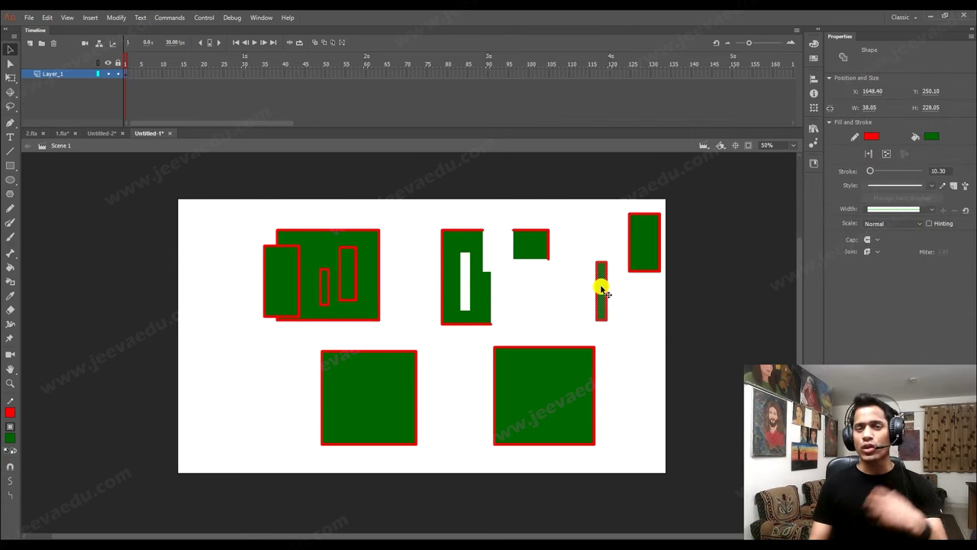
# Step: Delete everything on the stage and draw a rectangle about 384 × 362 px left of centre with object drawing mode off
pyautogui.moveTo(701, 222); pyautogui.dragTo(196, 476)
pyautogui.press('Delete')
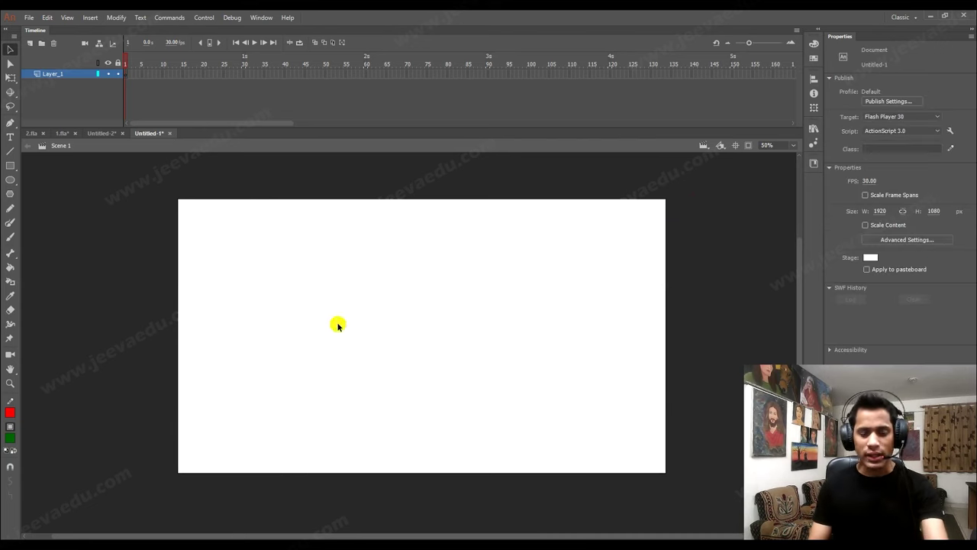
pyautogui.click(10, 165)
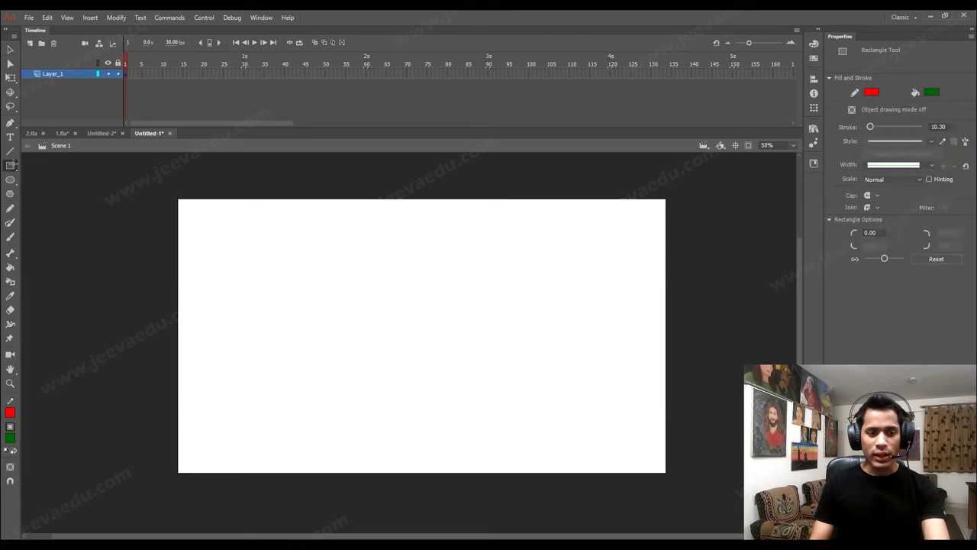
pyautogui.moveTo(333, 269)
pyautogui.mouseDown()
pyautogui.moveTo(392, 344)
pyautogui.moveTo(418, 346)
pyautogui.mouseUp()
# Step: Group the rectangle's fill and stroke, and move the group to the right part of the stage
pyautogui.press('v')
pyautogui.doubleClick(400, 327)
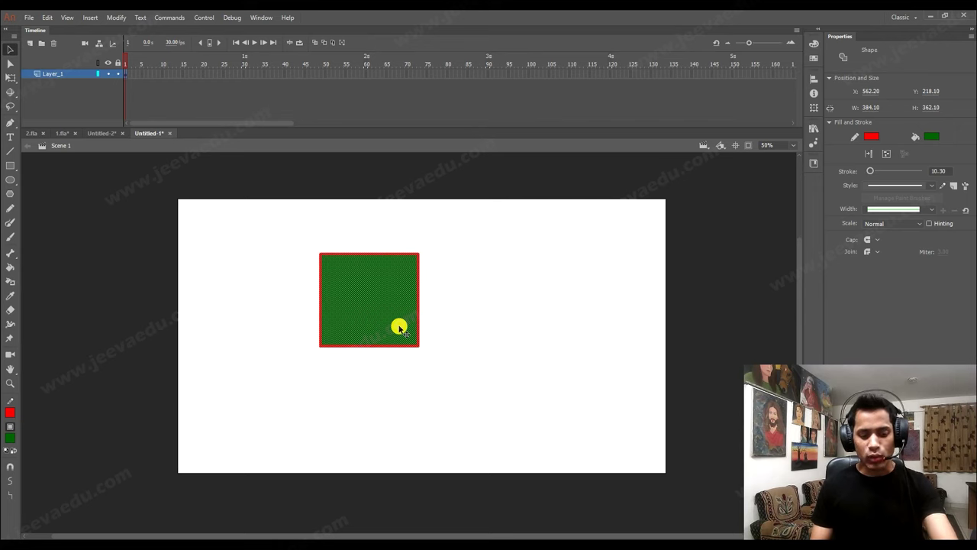
pyautogui.hotkey('ctrl', 'g')
pyautogui.moveTo(404, 342); pyautogui.dragTo(582, 328)
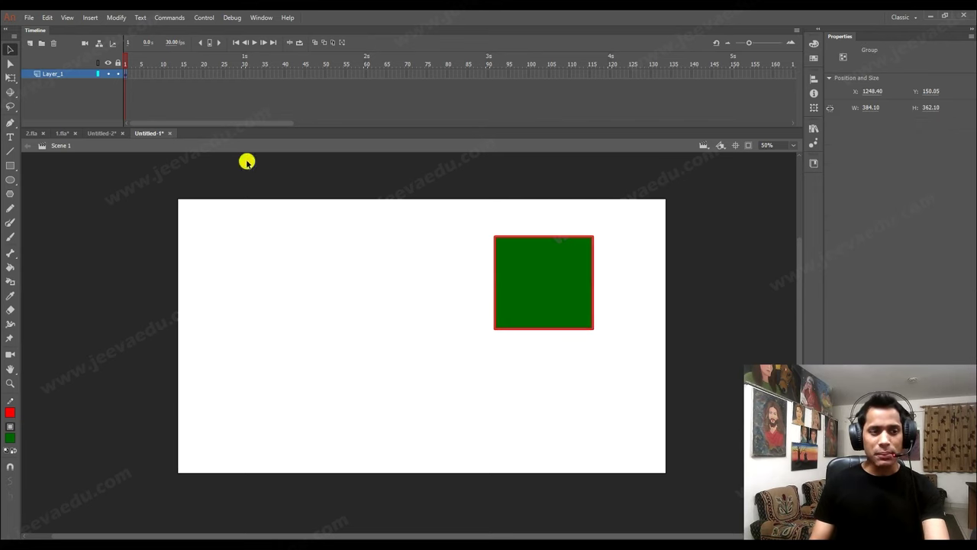
# Step: Draw another rectangle in the left part of the stage with object drawing mode off
pyautogui.press('r')
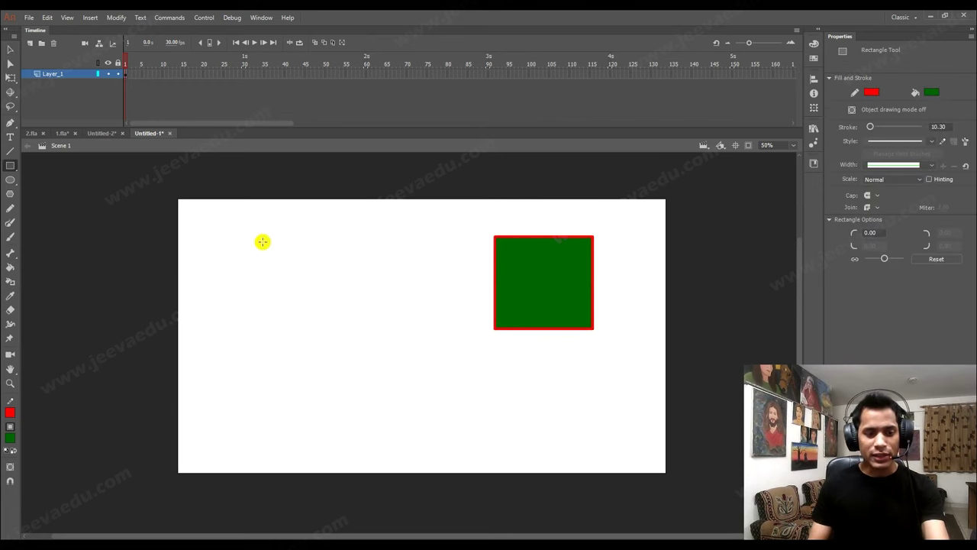
pyautogui.moveTo(233, 241); pyautogui.dragTo(330, 337)
pyautogui.press('v')
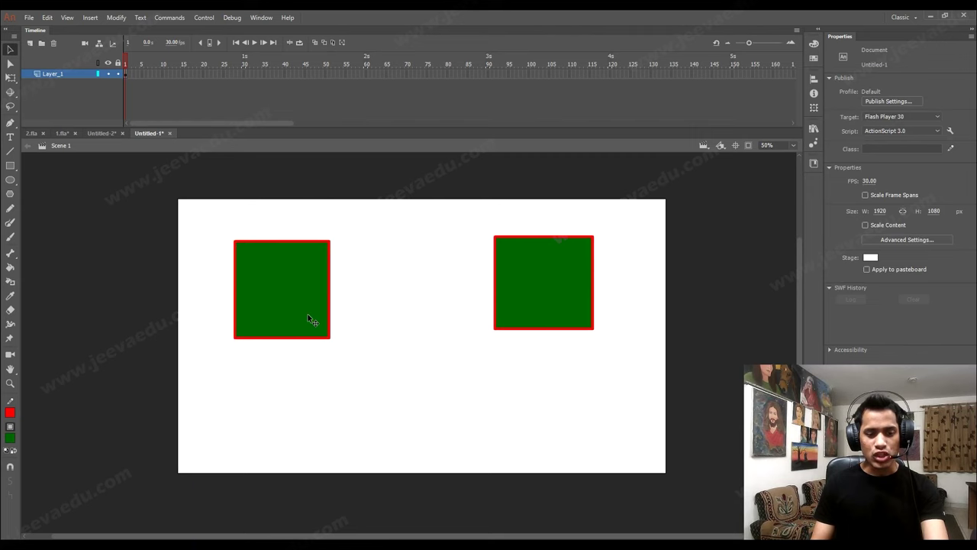
# Step: Select the ungrouped rectangle and the group in turn to compare their object types
pyautogui.click(306, 314)
pyautogui.click(586, 290)
pyautogui.moveTo(563, 311); pyautogui.dragTo(558, 317)
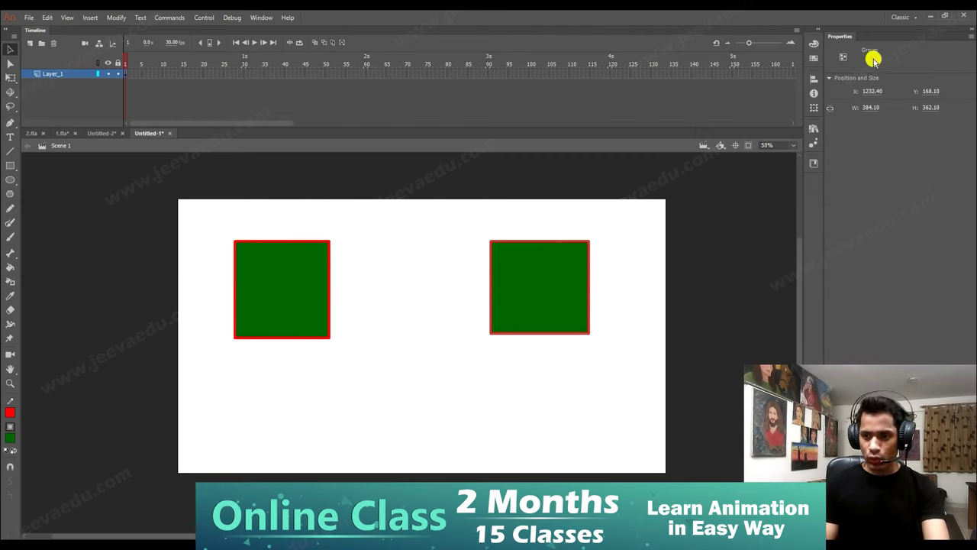
pyautogui.click(519, 360)
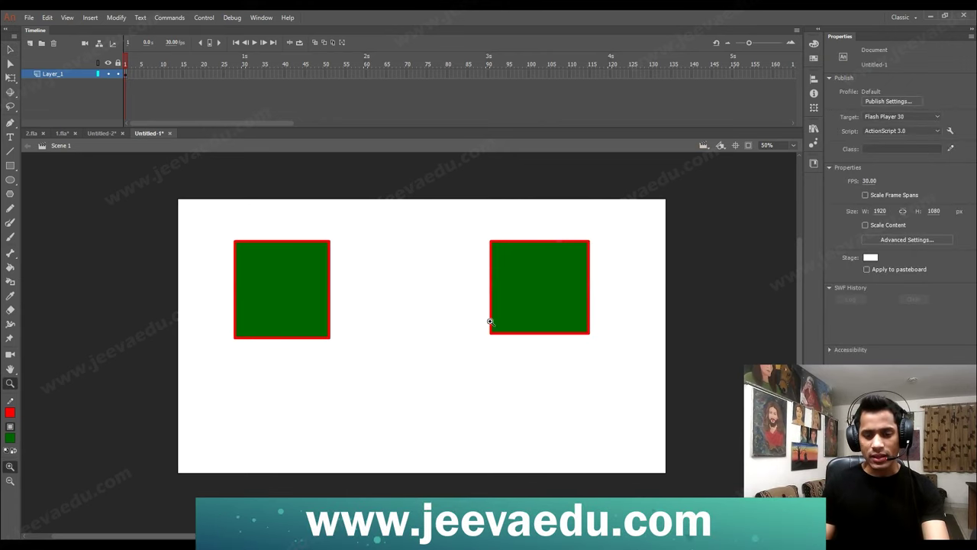
# Step: Try reshaping the group near its lower-left corner, shifting it slightly up and to the right
pyautogui.hotkey('ctrl', '=')
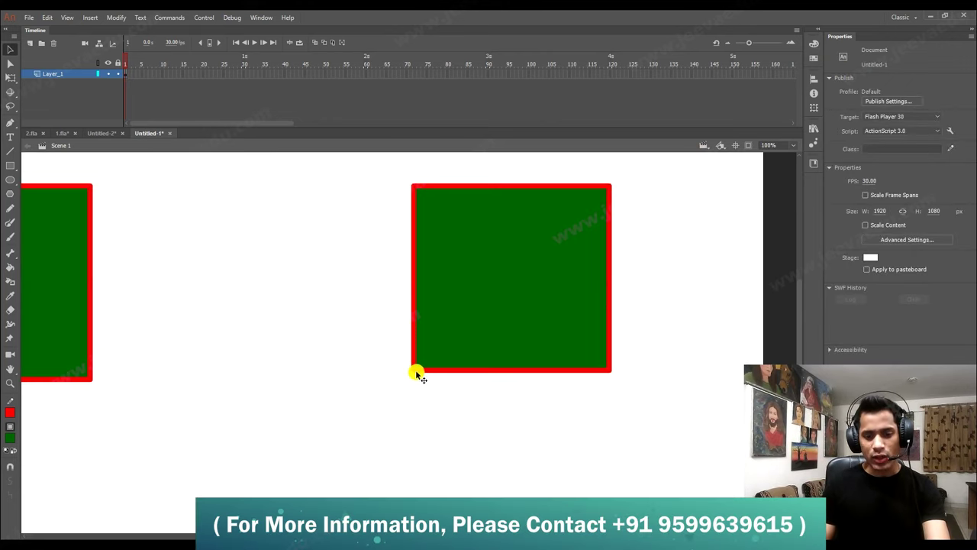
pyautogui.moveTo(416, 383); pyautogui.dragTo(611, 182)
pyautogui.moveTo(429, 330); pyautogui.dragTo(444, 304)
pyautogui.press('z')
pyautogui.keyDown('alt'); pyautogui.click(444, 304); pyautogui.keyUp('alt')
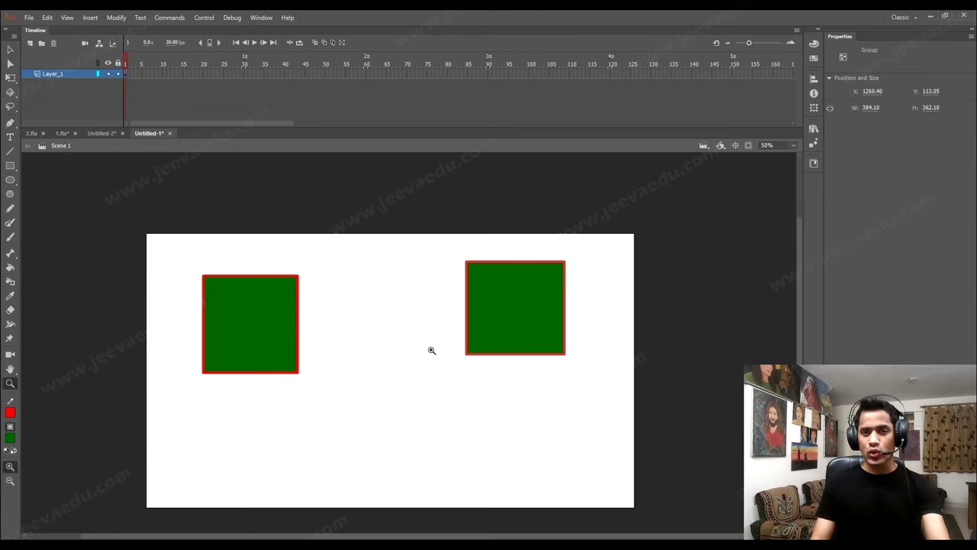
# Step: Enter the group to view the shape inside it, and return to Scene 1
pyautogui.click(479, 335)
pyautogui.press('v')
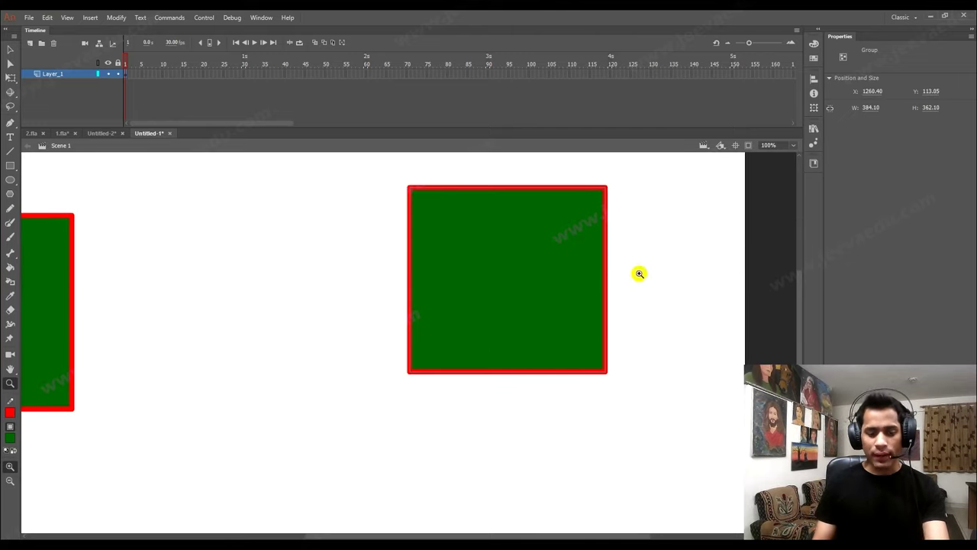
pyautogui.doubleClick(511, 317)
pyautogui.press('z')
pyautogui.keyDown('alt'); pyautogui.click(489, 336); pyautogui.keyUp('alt')
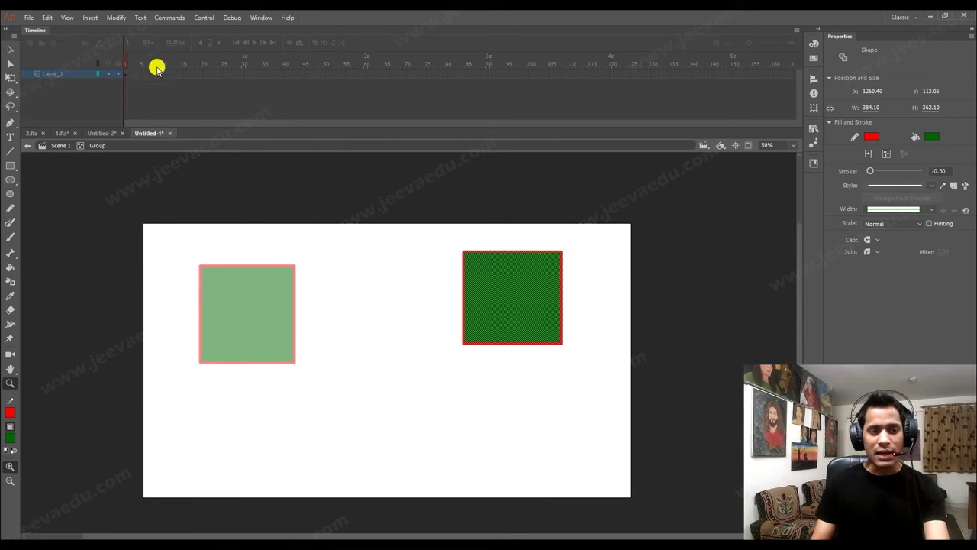
pyautogui.click(60, 145)
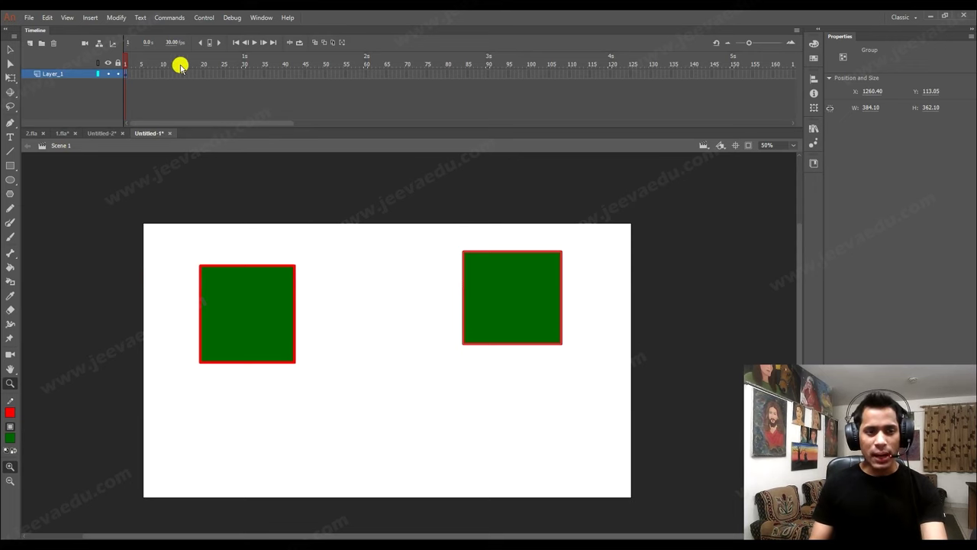
# Step: Select the group in Scene 1, check its object type, and deselect it
pyautogui.click(519, 316)
pyautogui.press('v')
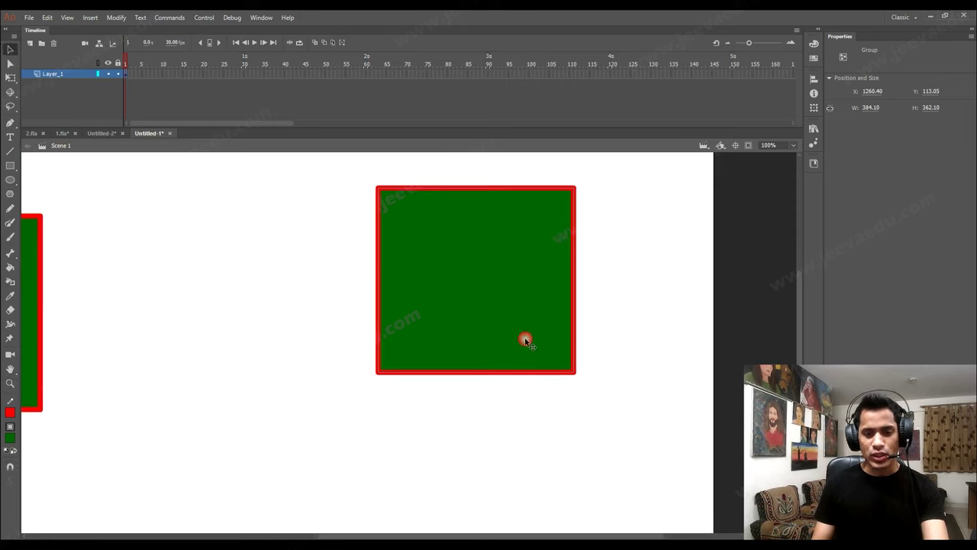
pyautogui.click(504, 359)
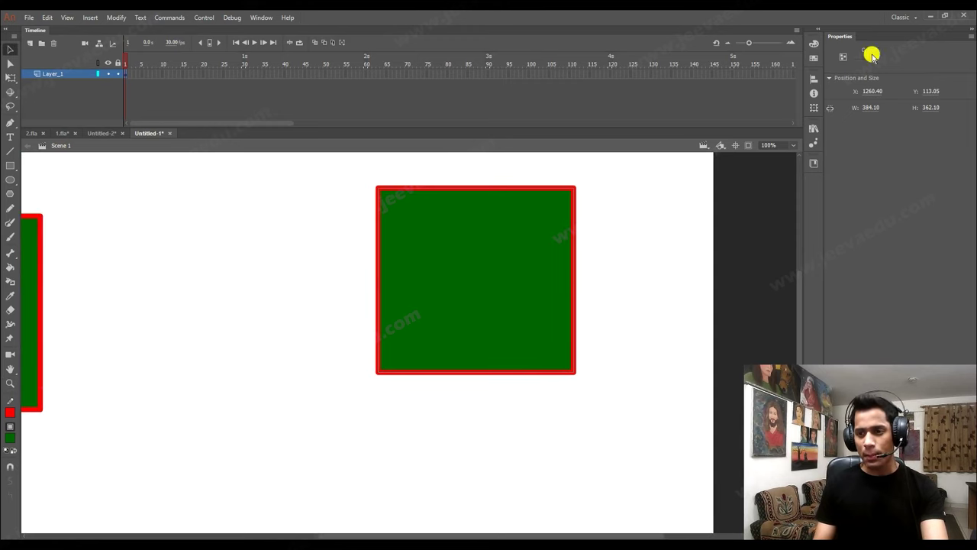
pyautogui.click(396, 420)
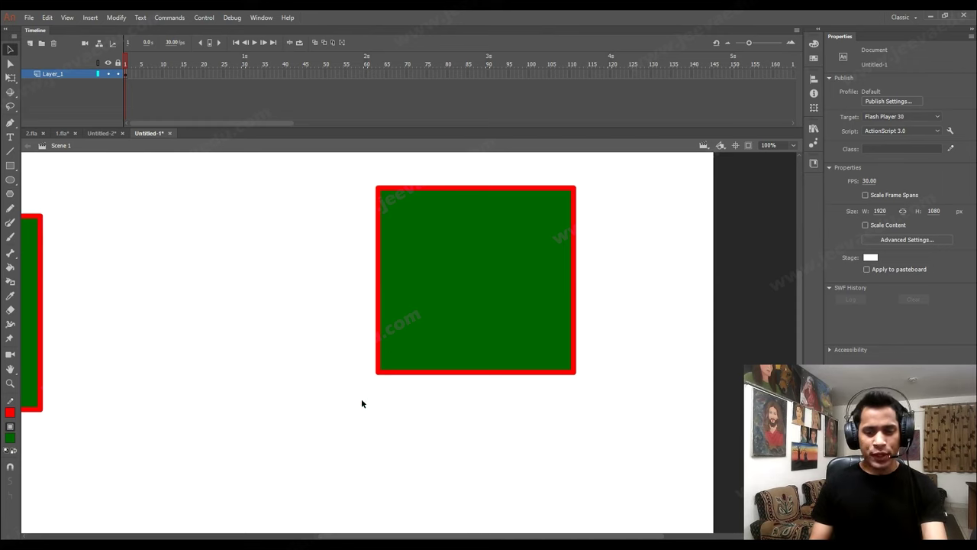
# Step: Enter the group again and select the fill and stroke of the rectangle inside it
pyautogui.click(394, 369)
pyautogui.doubleClick(392, 366)
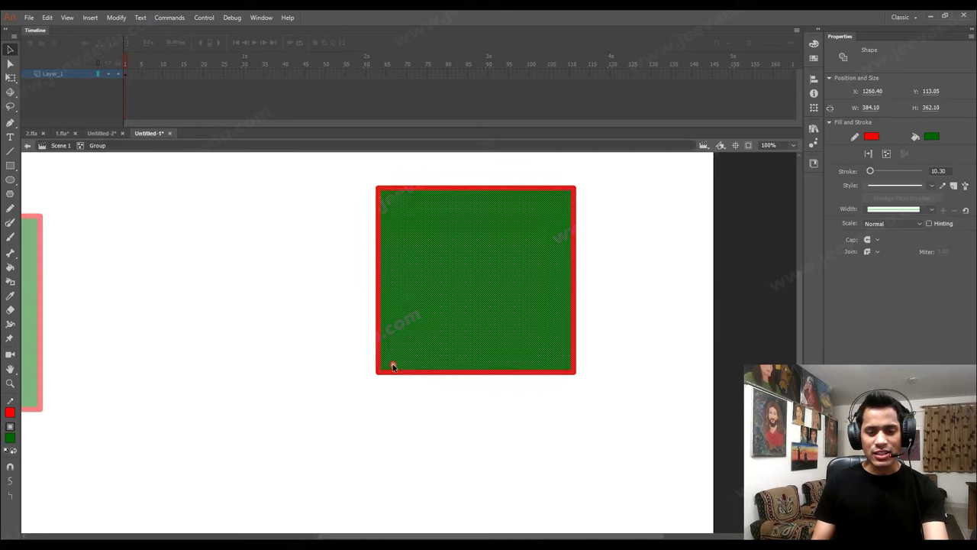
pyautogui.click(389, 405)
pyautogui.click(396, 358)
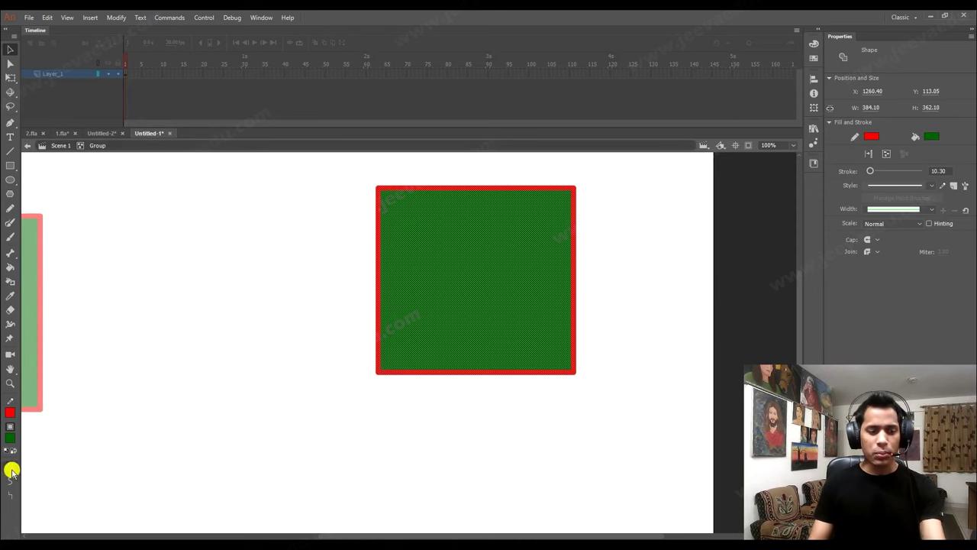
# Step: Check the Rectangle tool's object drawing mode, and select the green fill of the rectangle inside the group
pyautogui.press('r')
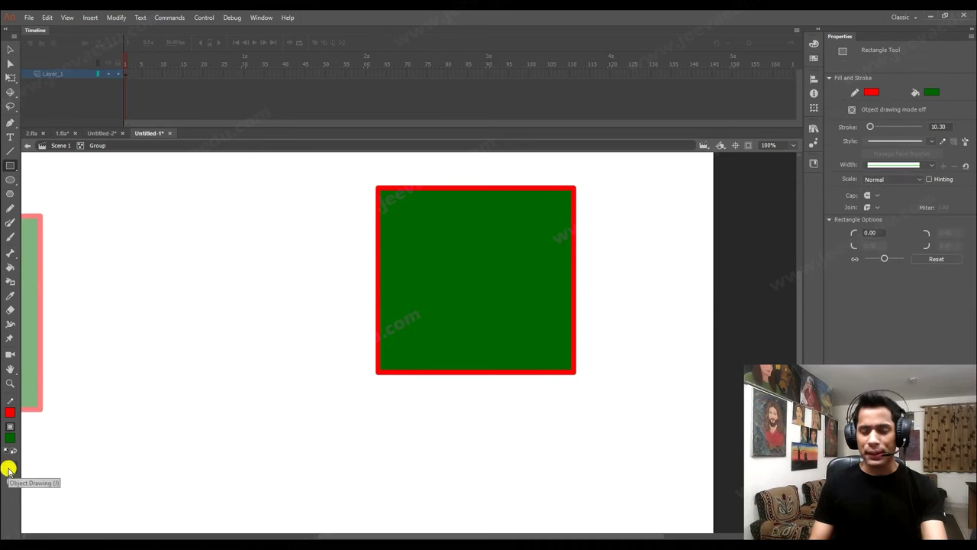
pyautogui.press('v')
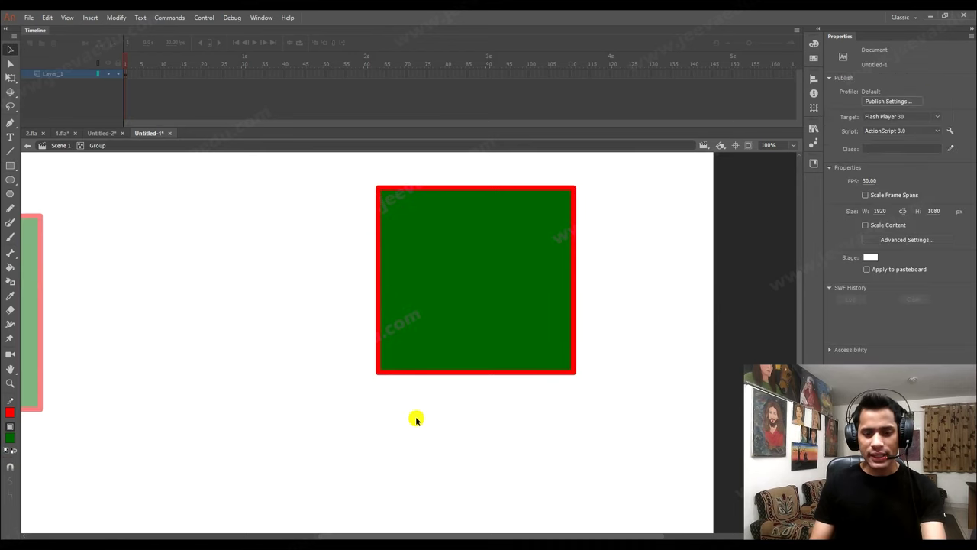
pyautogui.click(417, 367)
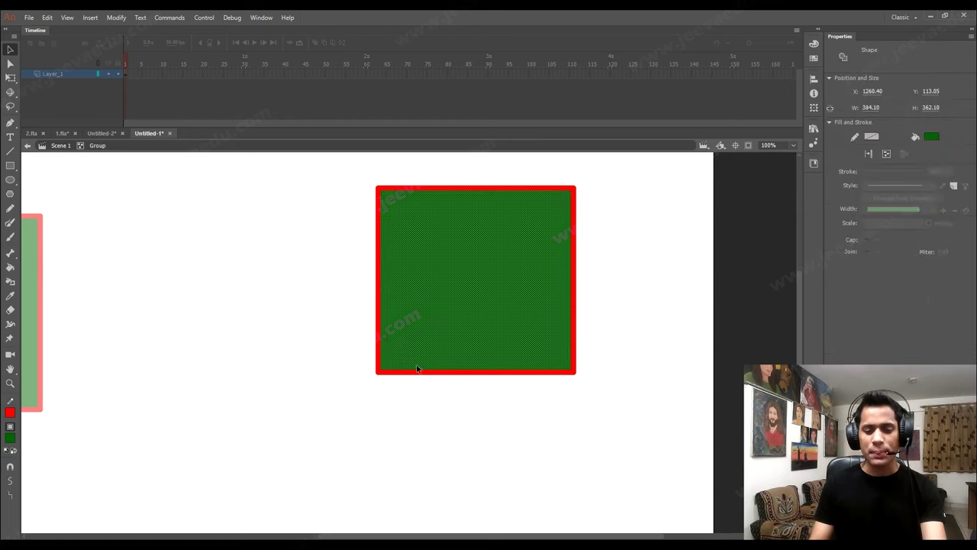
# Step: Try pulling the rectangle's lower-left corner downward inside the group, and undo the change
pyautogui.click(381, 379)
pyautogui.moveTo(378, 373); pyautogui.dragTo(375, 410)
pyautogui.hotkey('ctrl', 'z')
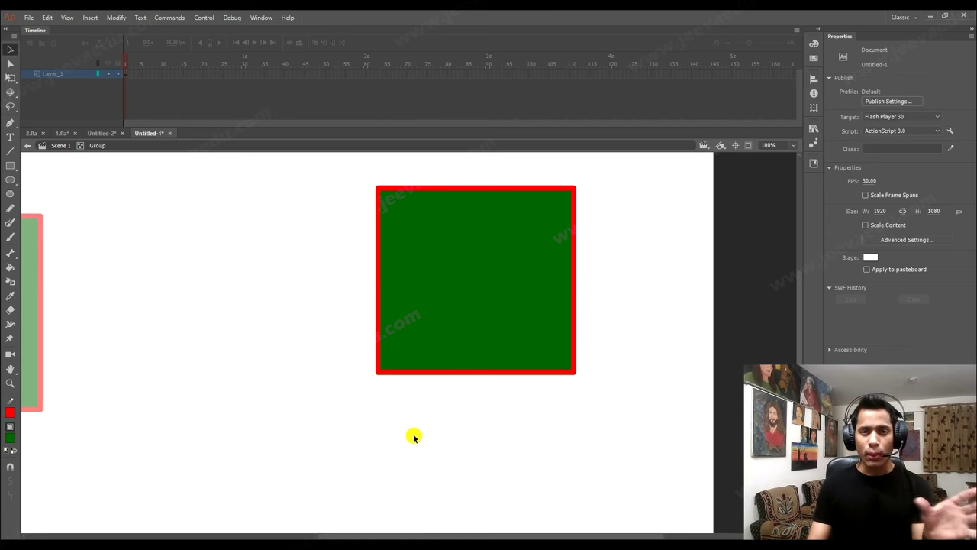
# Step: Switch to the 1.fla document, play the character's walk on the timeline, and preview it as a test movie
pyautogui.click(62, 133)
pyautogui.click(99, 133)
pyautogui.click(62, 134)
pyautogui.press('z')
pyautogui.click(488, 416)
pyautogui.moveTo(419, 426); pyautogui.dragTo(481, 393)
pyautogui.hotkey('ctrl', '-')
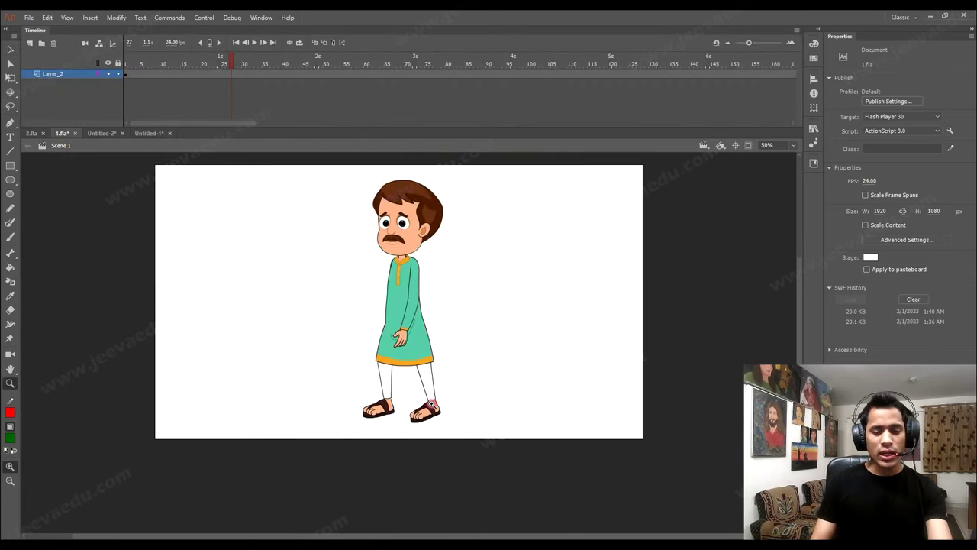
pyautogui.press('Return')
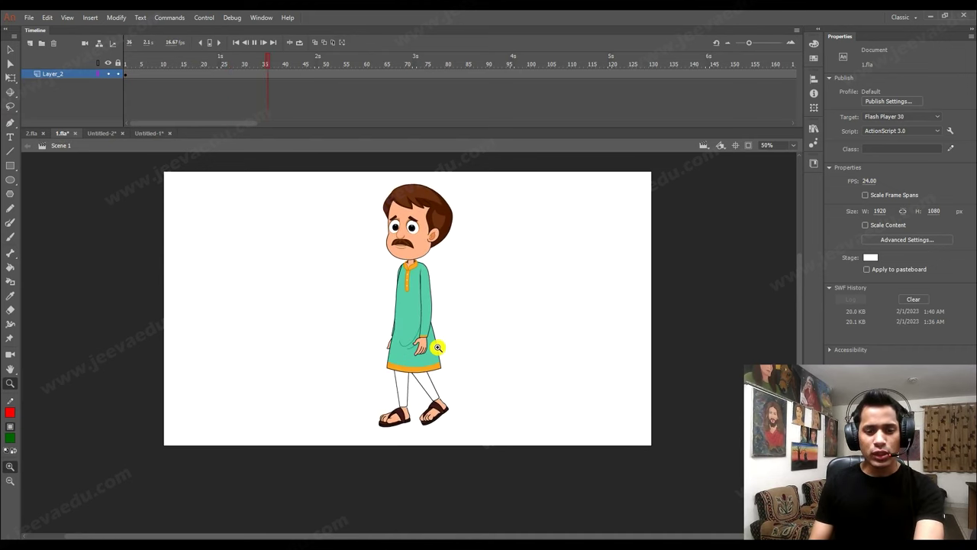
pyautogui.hotkey('ctrl', 'Return')
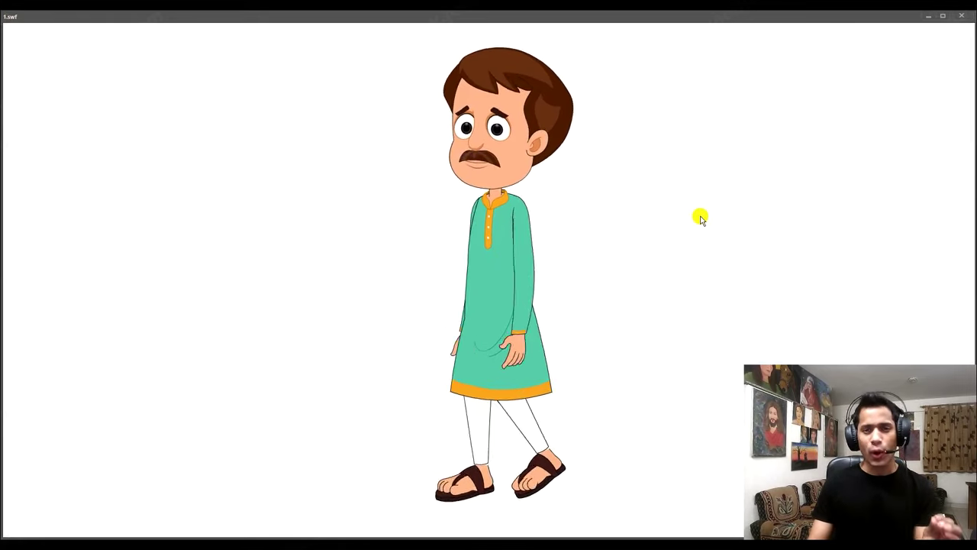
pyautogui.click(935, 13)
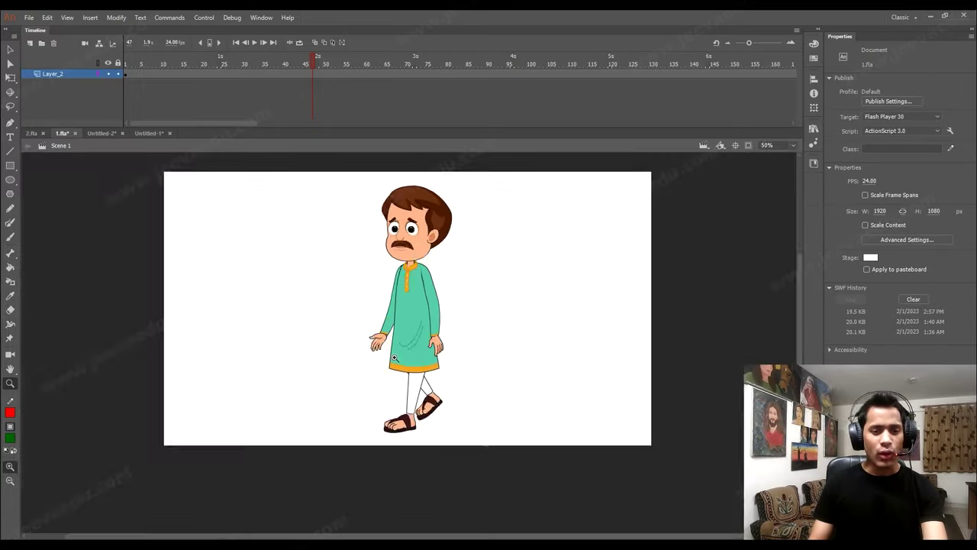
# Step: Open the character's nested symbols down to C1Mkar_Symbol 37, and go to frame 15 on Layer_10
pyautogui.click(378, 369)
pyautogui.press('v')
pyautogui.doubleClick(421, 347)
pyautogui.doubleClick(426, 352)
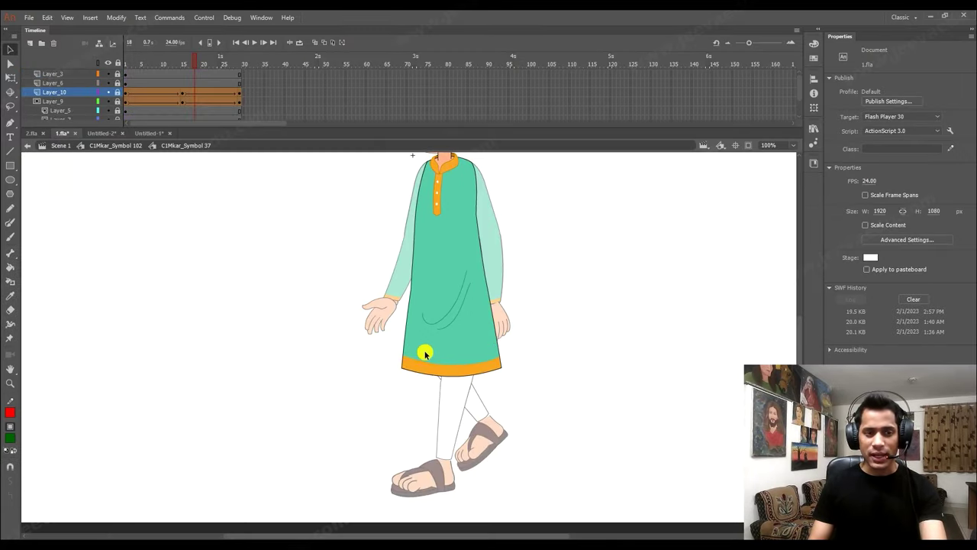
pyautogui.click(181, 92)
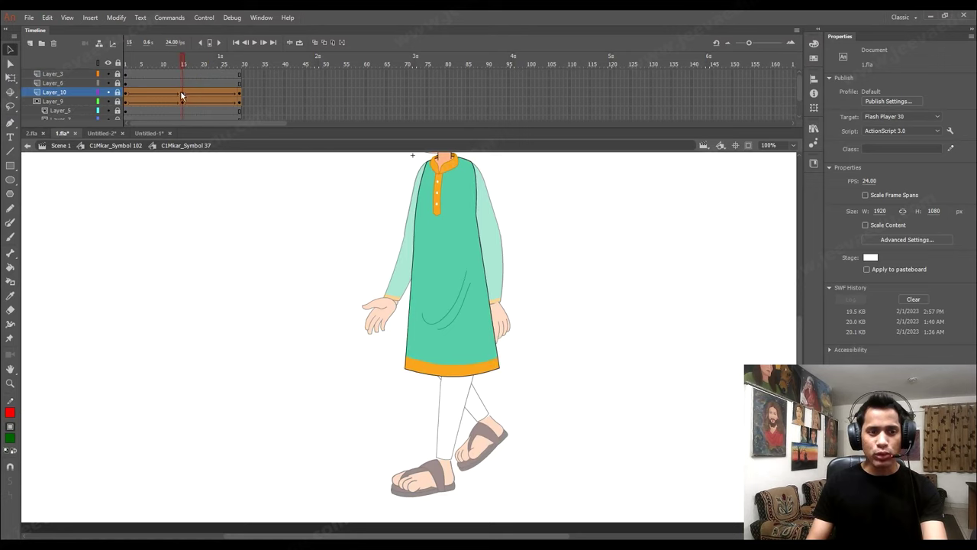
# Step: Hide Layer_9 so the full orange hem strip of the tunic is uncovered
pyautogui.press('z')
pyautogui.click(395, 342)
pyautogui.keyDown('alt'); pyautogui.click(383, 311); pyautogui.keyUp('alt')
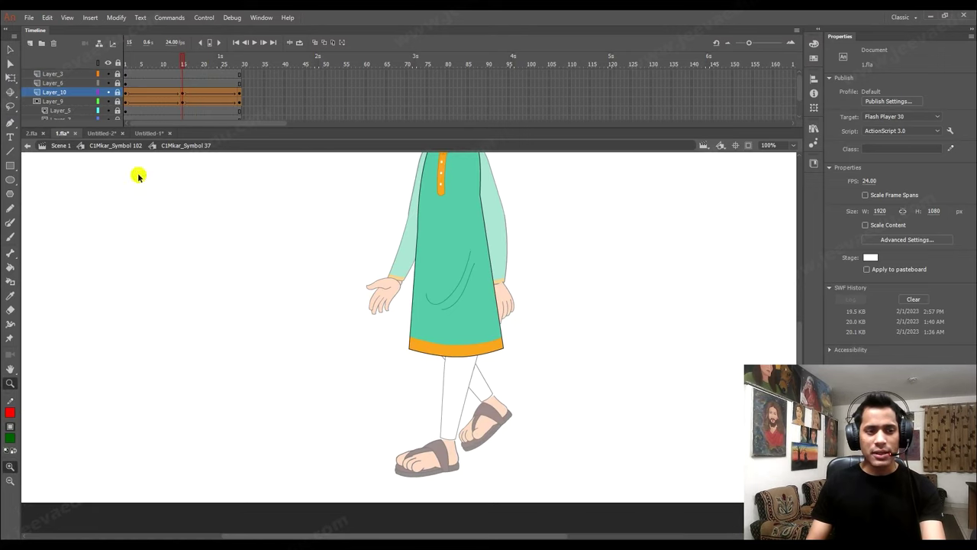
pyautogui.click(118, 87)
pyautogui.click(109, 101)
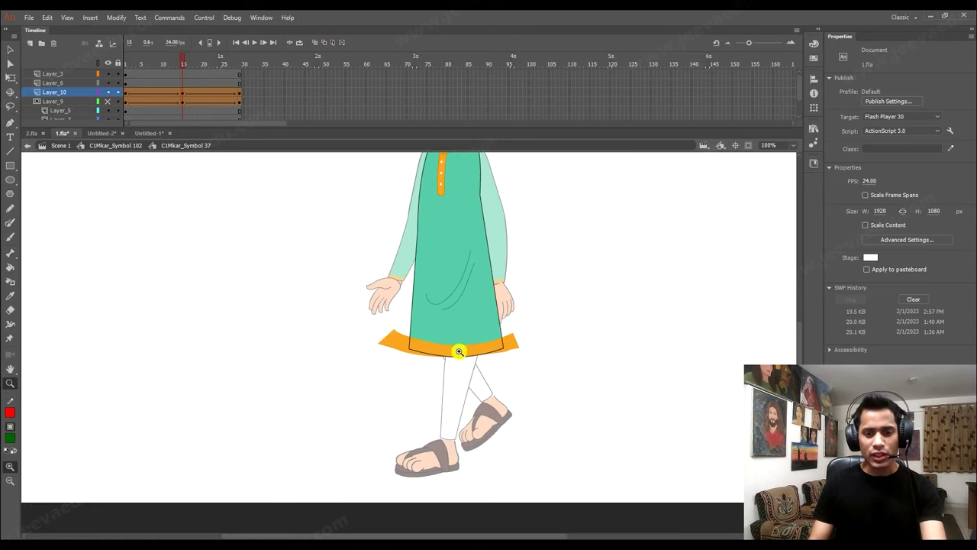
# Step: Select the tunic's green fill, and toggle the visibility of Layer_8 off and back on
pyautogui.keyDown('ctrl'); pyautogui.click(450, 332); pyautogui.keyUp('ctrl')
pyautogui.press('v')
pyautogui.hotkey('ctrl', '=')
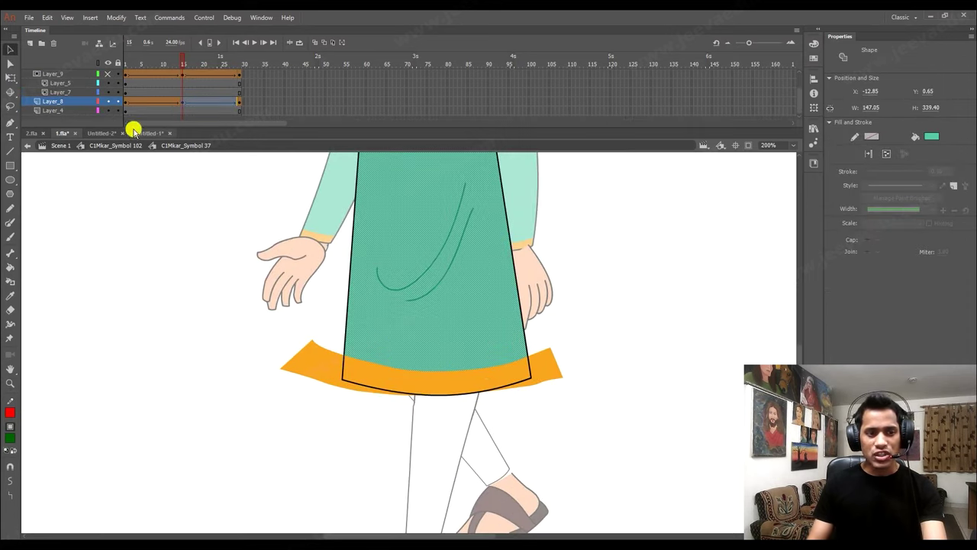
pyautogui.press('Delete')
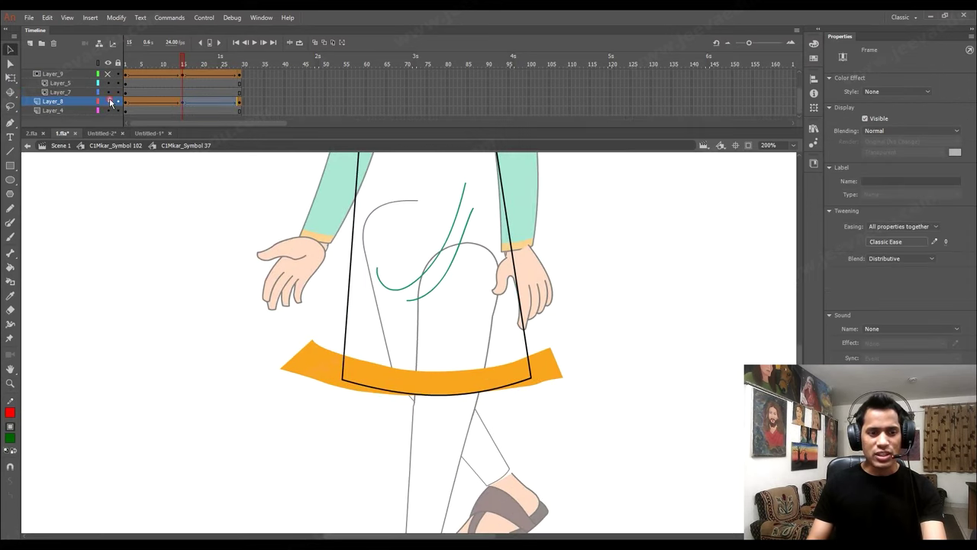
pyautogui.click(109, 101)
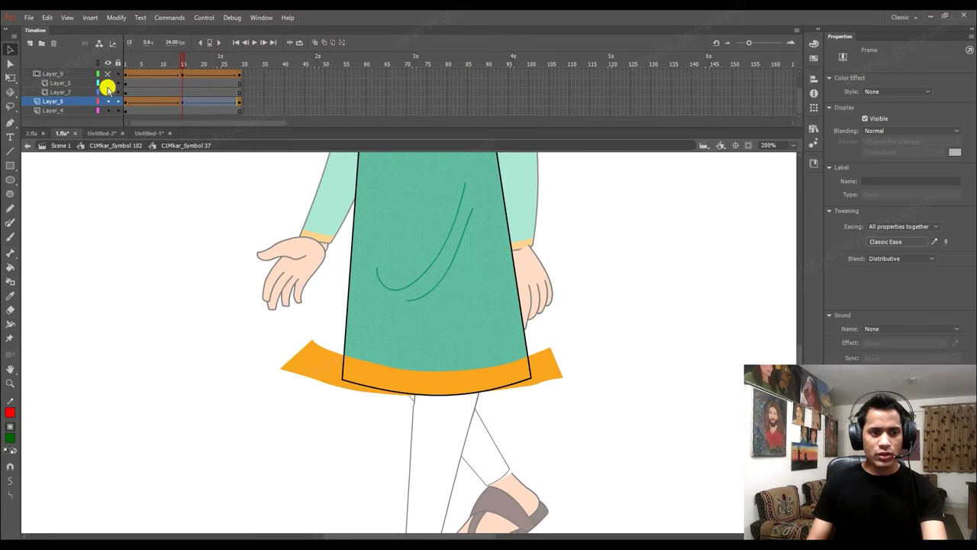
# Step: Hide Layer_10, then select the orange hem strip to identify its layer and hide Layer_7
pyautogui.scroll(1, 108, 89)
pyautogui.click(107, 83)
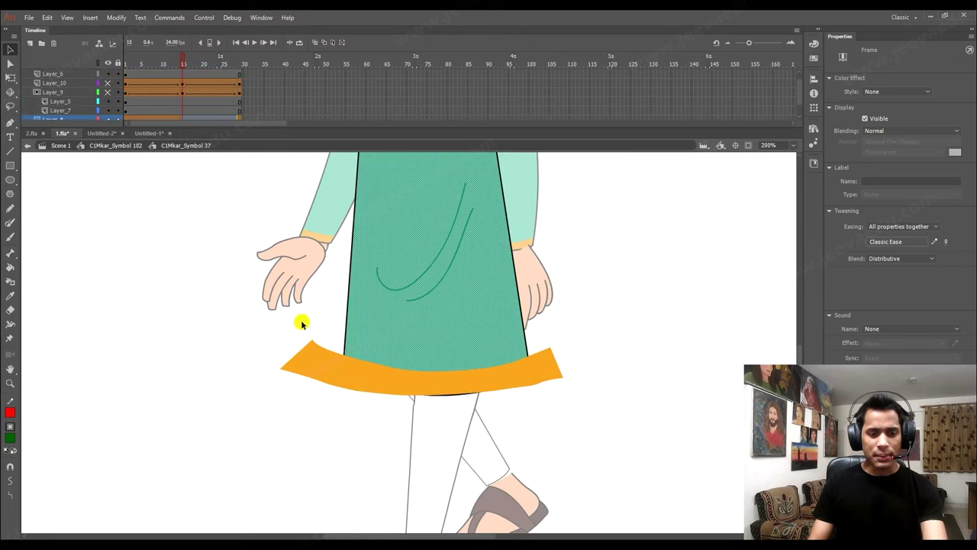
pyautogui.click(319, 365)
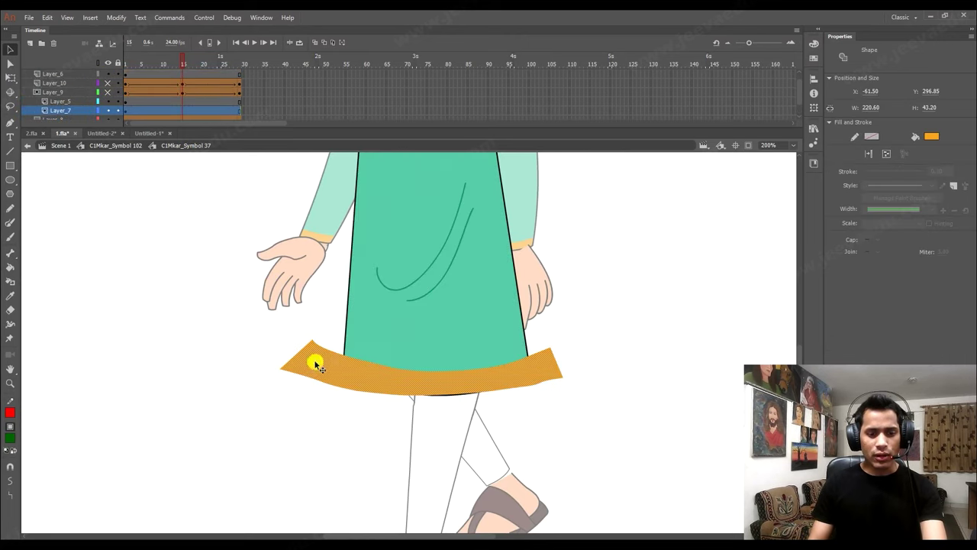
pyautogui.click(107, 110)
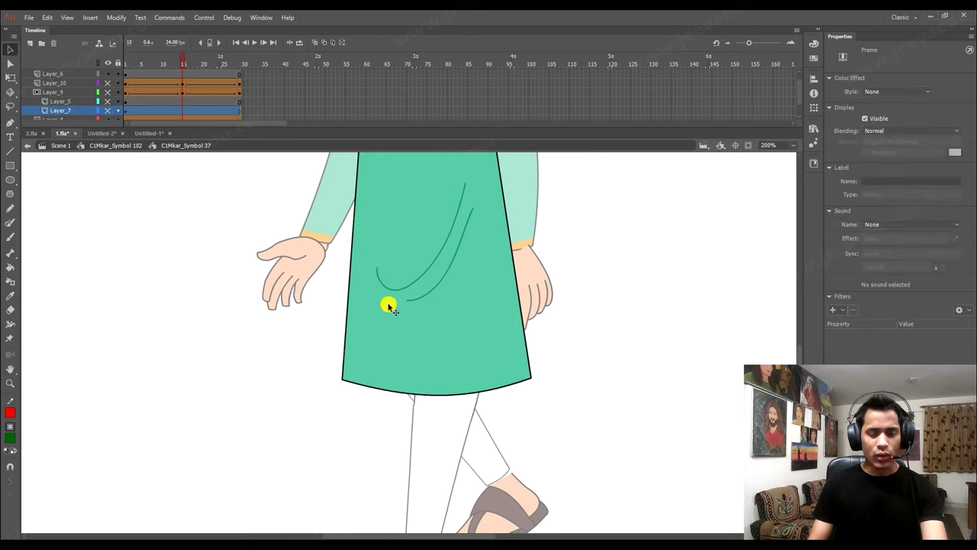
# Step: Select the tunic's fill and outline together, and check their object type in the properties
pyautogui.press('z')
pyautogui.keyDown('alt'); pyautogui.click(389, 307); pyautogui.keyUp('alt')
pyautogui.press('v')
pyautogui.doubleClick(417, 348)
pyautogui.press('z')
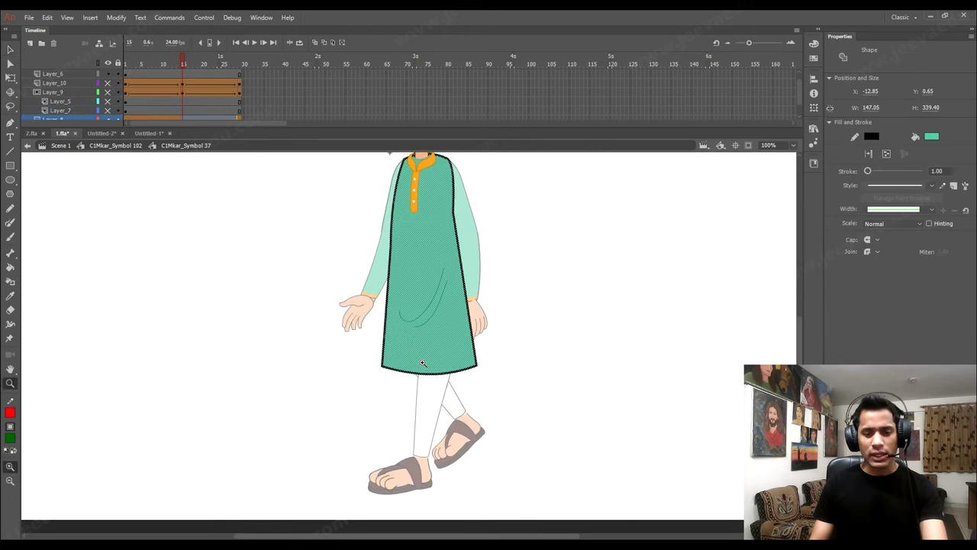
pyautogui.click(423, 363)
pyautogui.press('v')
pyautogui.scroll(3, 621, 329)
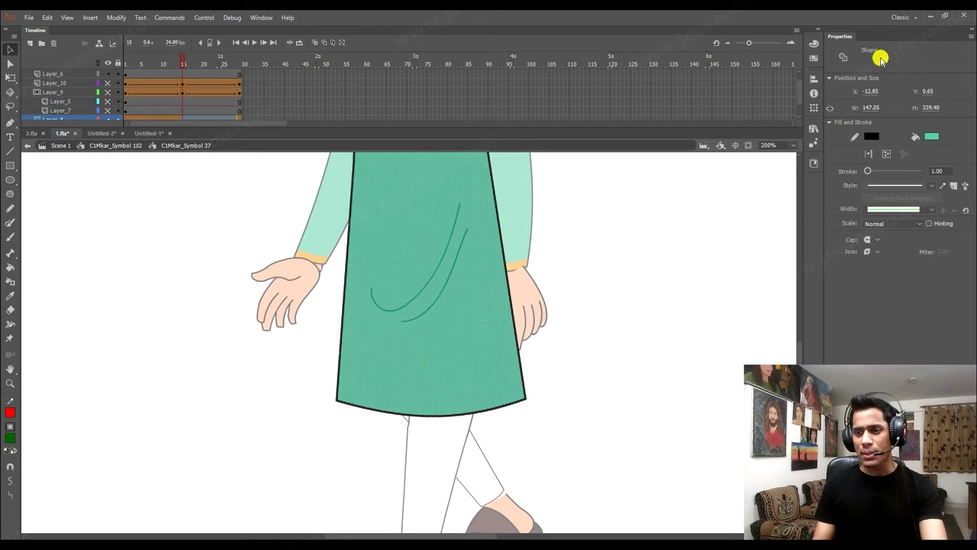
# Step: Scrub the timeline to examine how the tunic shape changes, ending at frame 1
pyautogui.press('z')
pyautogui.keyDown('alt'); pyautogui.click(425, 356); pyautogui.keyUp('alt')
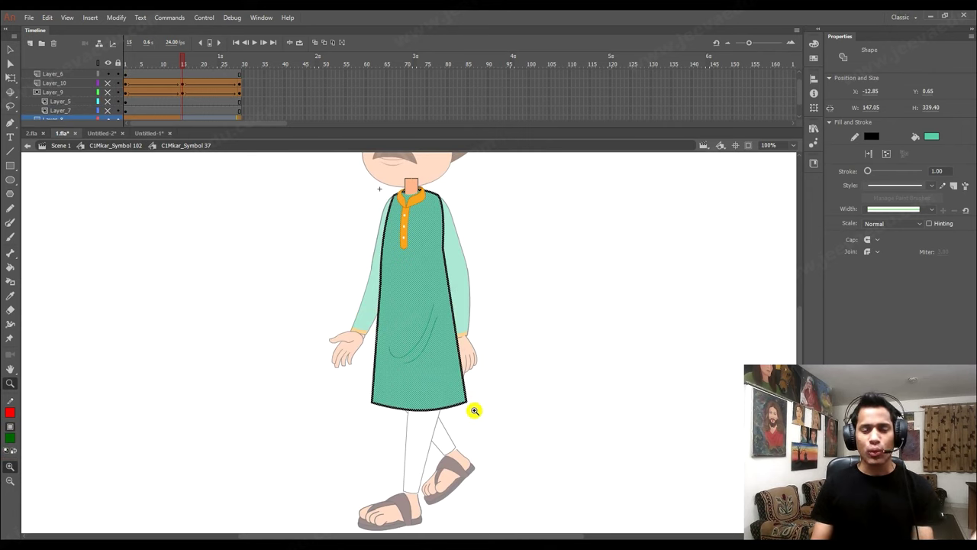
pyautogui.moveTo(183, 61); pyautogui.dragTo(260, 84)
pyautogui.click(433, 336)
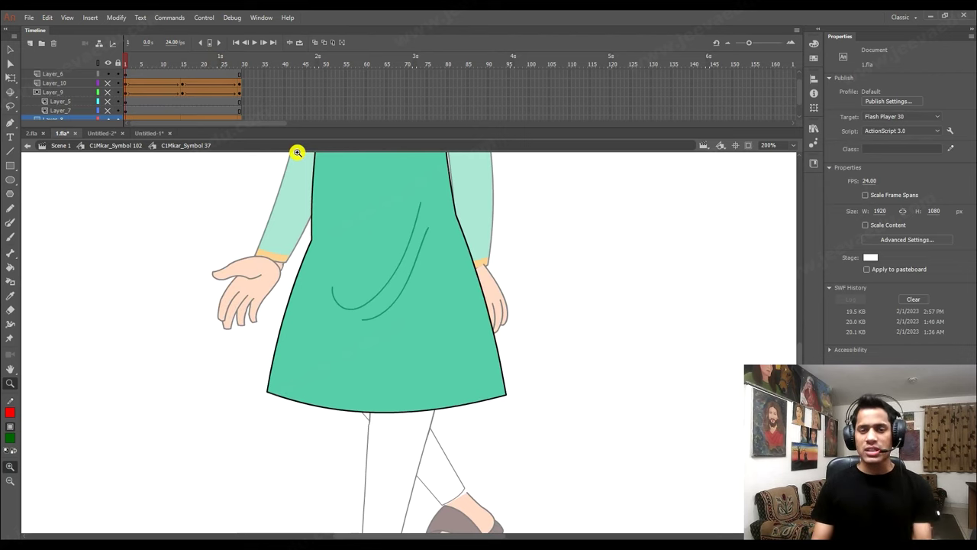
# Step: Switch to the Untitled-2 document, preview the running lion as a test movie, and close the preview
pyautogui.click(101, 135)
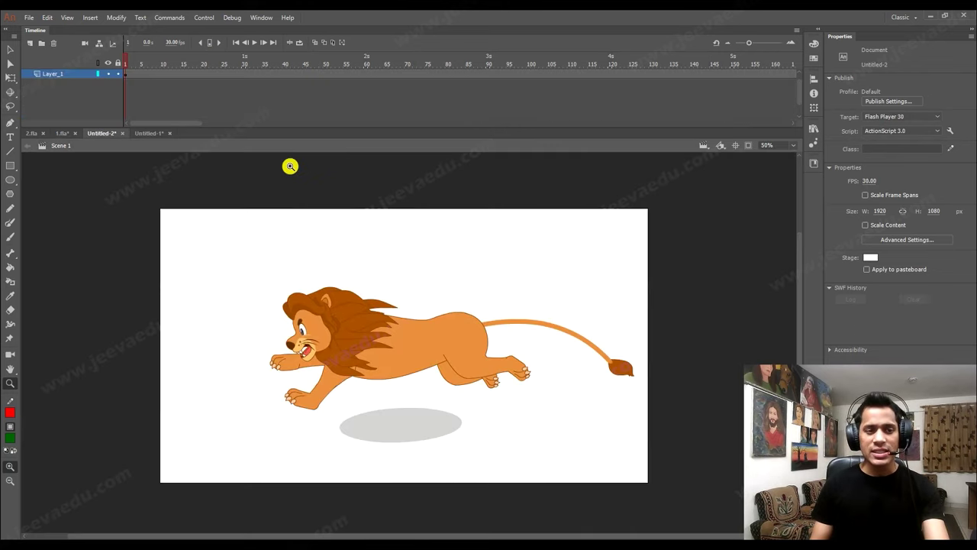
pyautogui.hotkey('ctrl', 'Return')
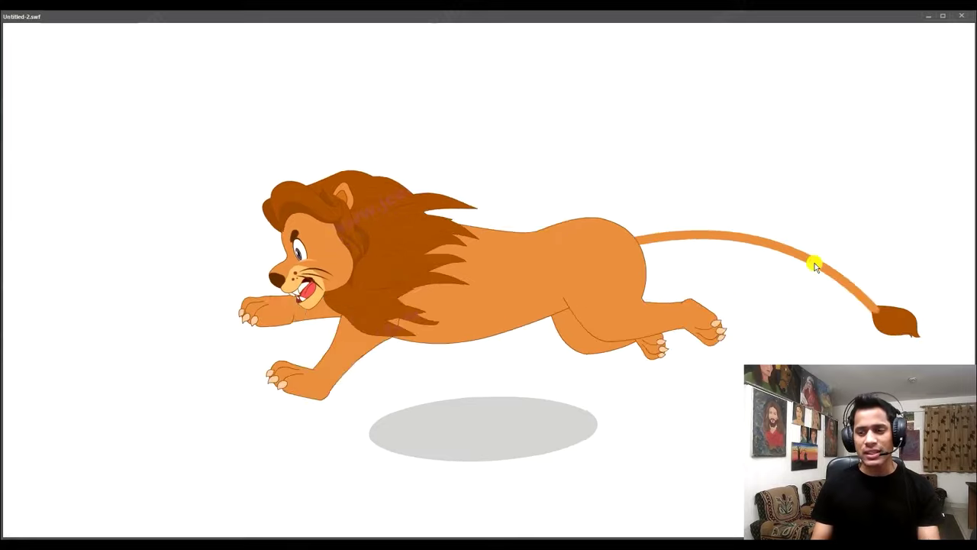
pyautogui.click(962, 16)
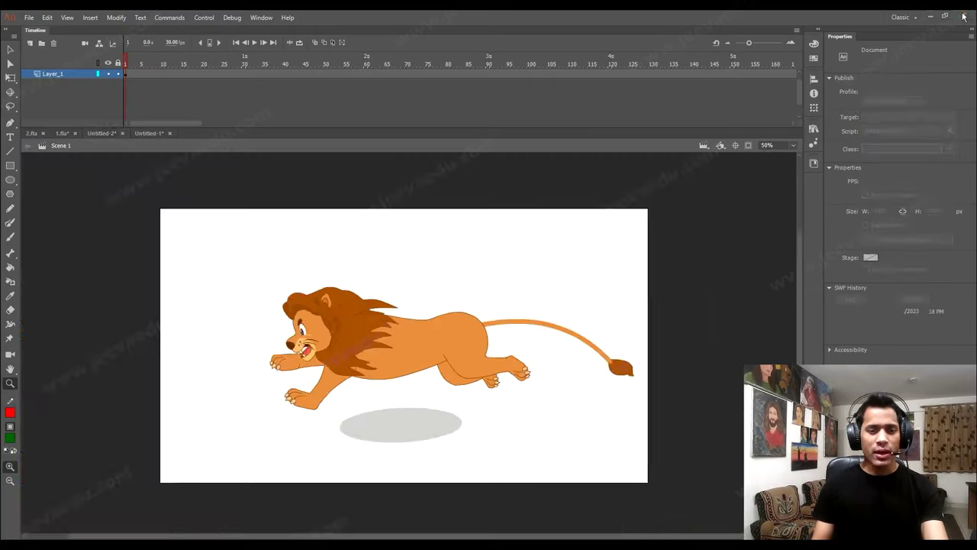
# Step: Open the lion's nested symbols down to Symbol 41 copy, and select the tail stroke on Layer_5
pyautogui.hotkey('ctrl', '1')
pyautogui.moveTo(584, 342); pyautogui.dragTo(637, 347)
pyautogui.press('v')
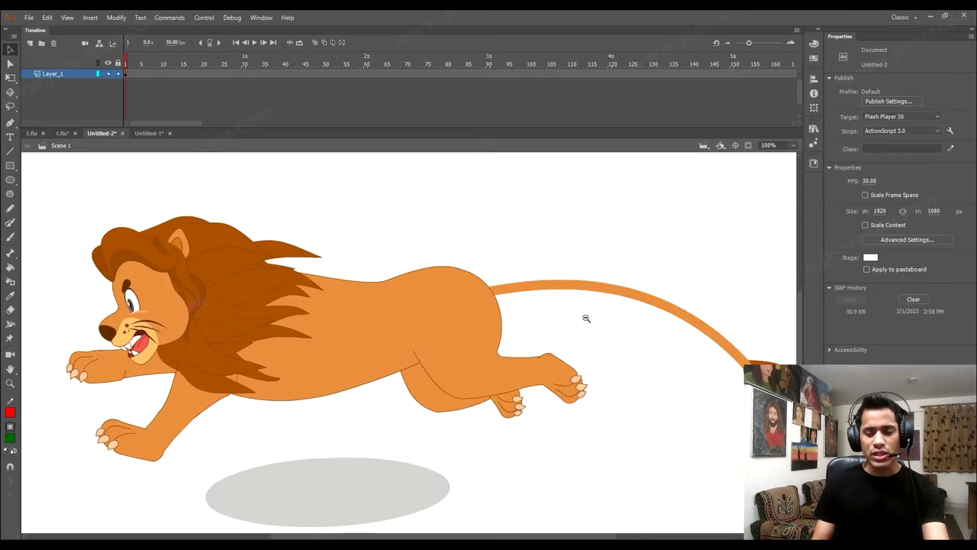
pyautogui.keyDown('alt'); pyautogui.click(587, 318); pyautogui.keyUp('alt')
pyautogui.click(552, 336)
pyautogui.doubleClick(539, 345)
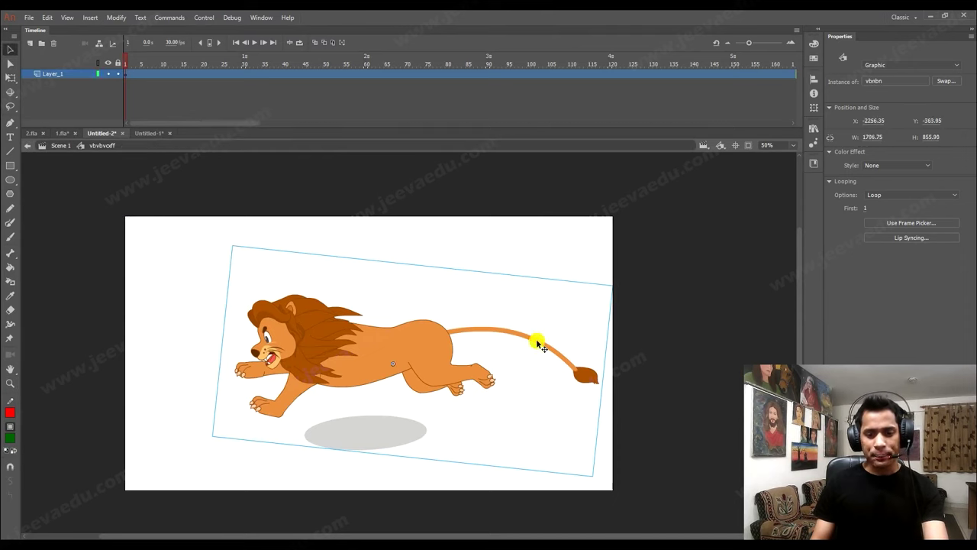
pyautogui.doubleClick(539, 346)
pyautogui.doubleClick(539, 345)
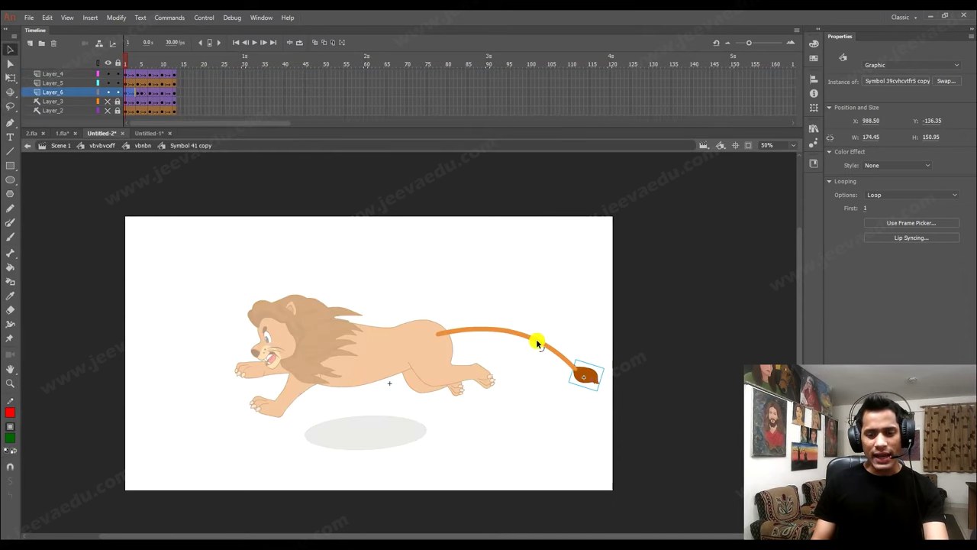
pyautogui.click(539, 346)
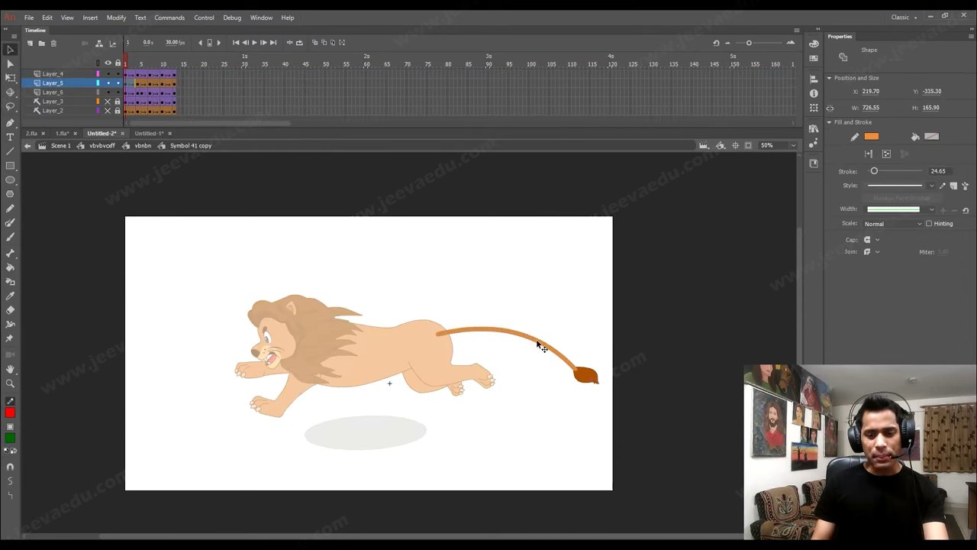
# Step: Hide Layer_6 and Layer_4 to isolate the tail stroke on Layer_5
pyautogui.click(108, 92)
pyautogui.click(107, 74)
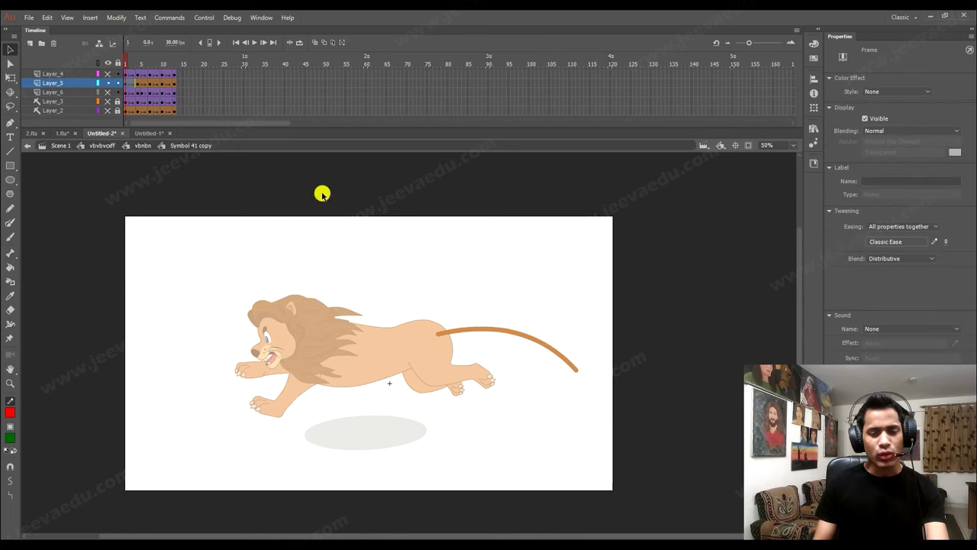
pyautogui.click(532, 348)
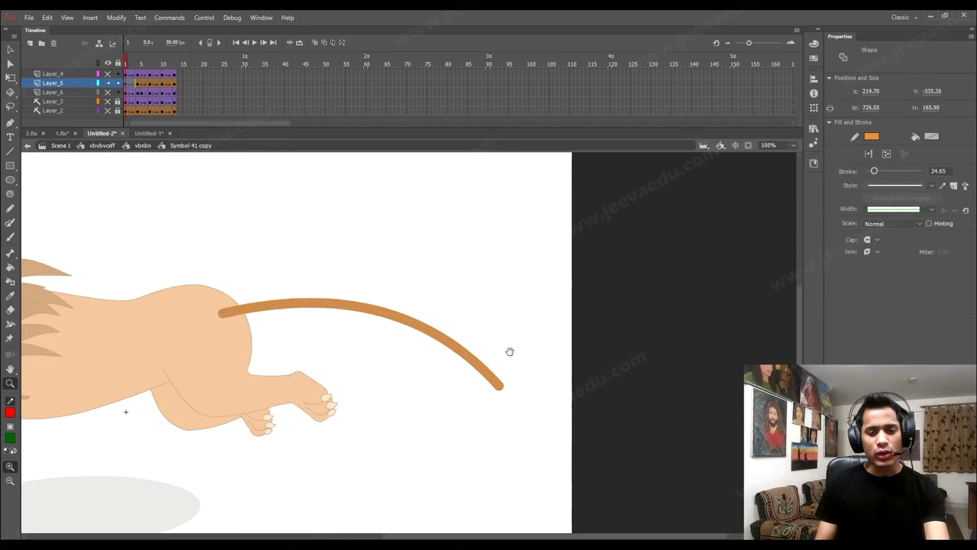
# Step: Scrub through the tail's animation back to frame 1, and select the tail stroke to check its object type
pyautogui.click(158, 64)
pyautogui.moveTo(170, 67); pyautogui.dragTo(126, 76)
pyautogui.press('v')
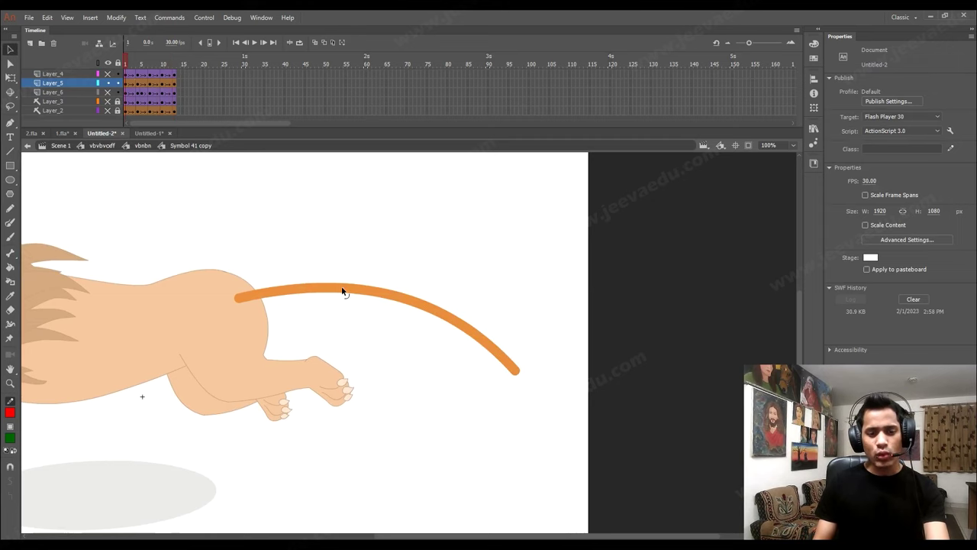
pyautogui.click(343, 291)
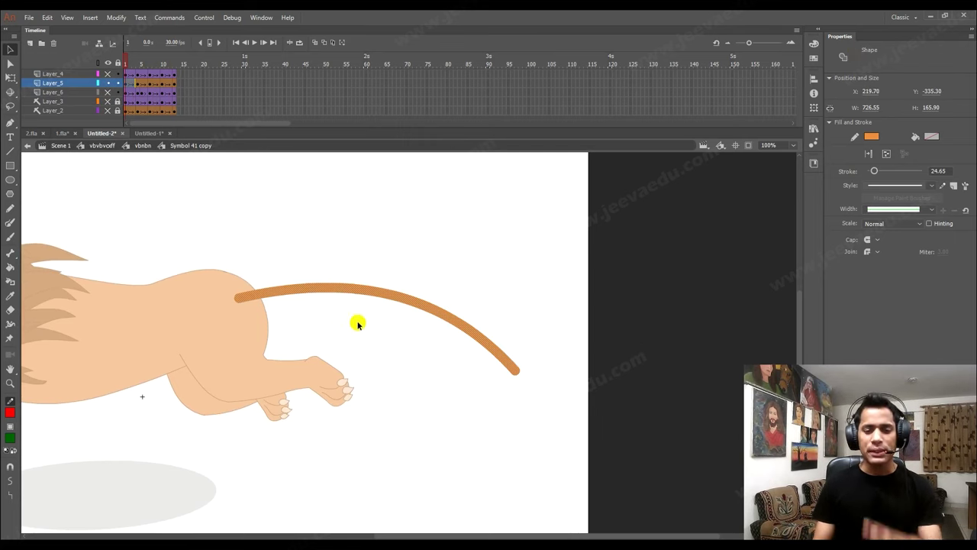
# Step: Scrub the tail's early frames to examine its bending, and switch back to the Untitled-1 document
pyautogui.moveTo(145, 58)
pyautogui.mouseDown()
pyautogui.moveTo(175, 59)
pyautogui.moveTo(131, 71)
pyautogui.mouseUp()
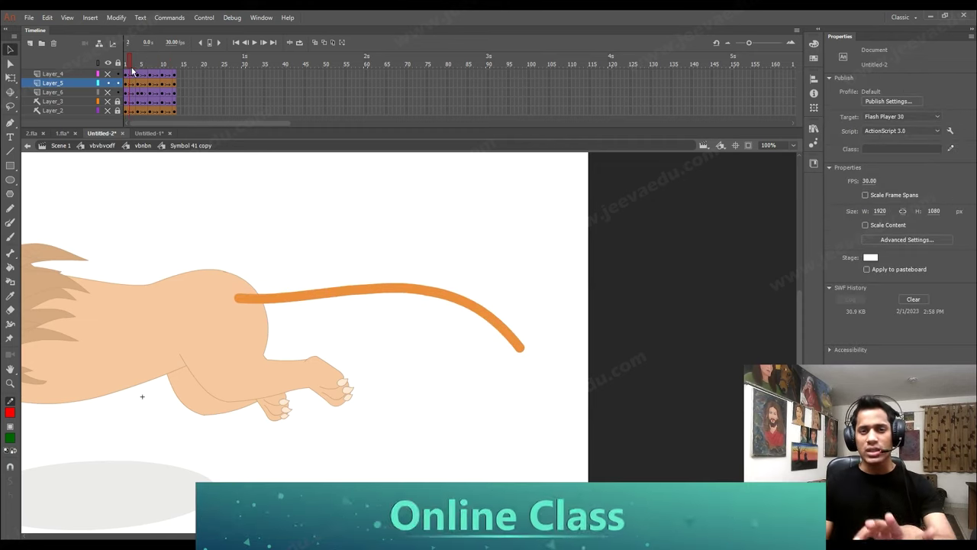
pyautogui.click(147, 134)
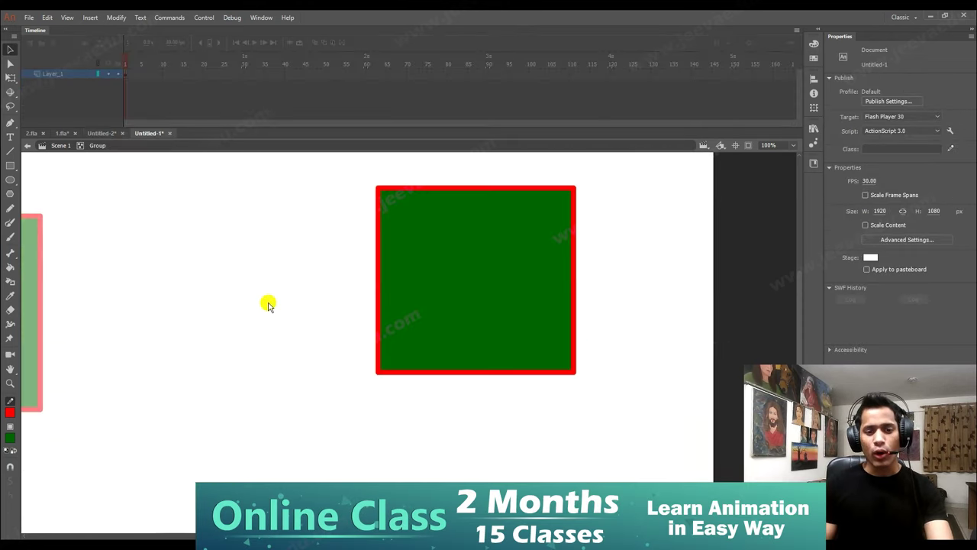
# Step: Exit the group's editing mode and return to Scene 1
pyautogui.press('z')
pyautogui.keyDown('alt'); pyautogui.click(310, 326); pyautogui.keyUp('alt')
pyautogui.keyDown('alt'); pyautogui.click(389, 331); pyautogui.keyUp('alt')
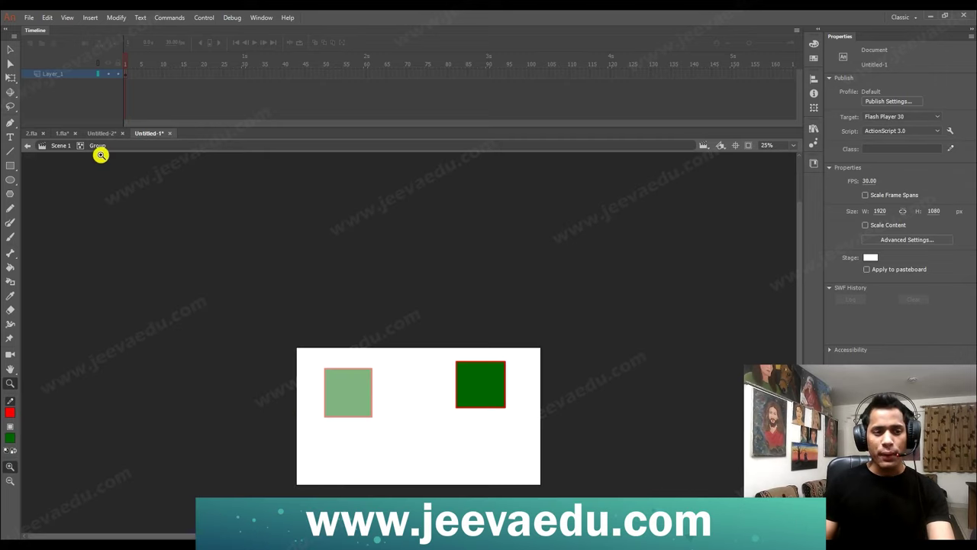
pyautogui.click(63, 145)
pyautogui.click(444, 397)
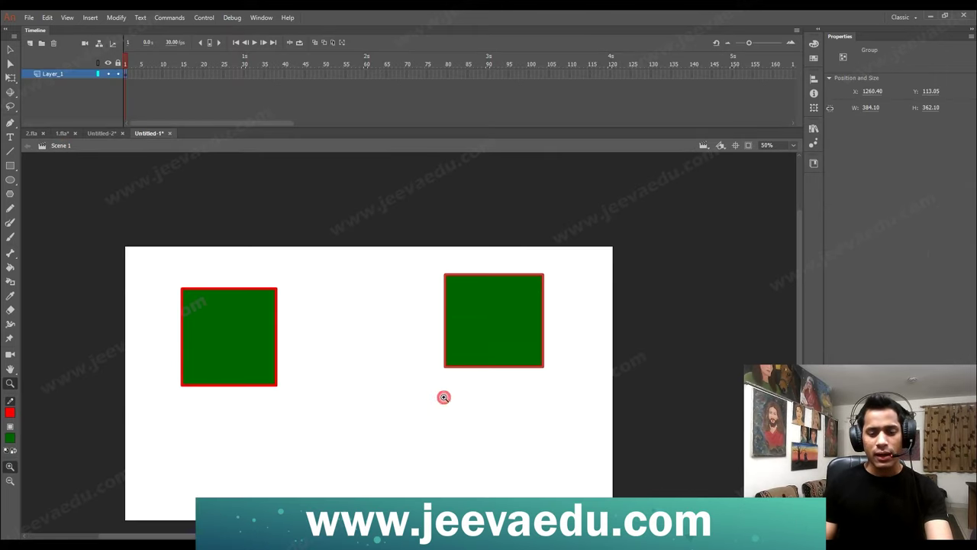
# Step: Move the grouped square slightly down-left to about X 1204, Y 147, and select each square to compare their object types
pyautogui.press('v')
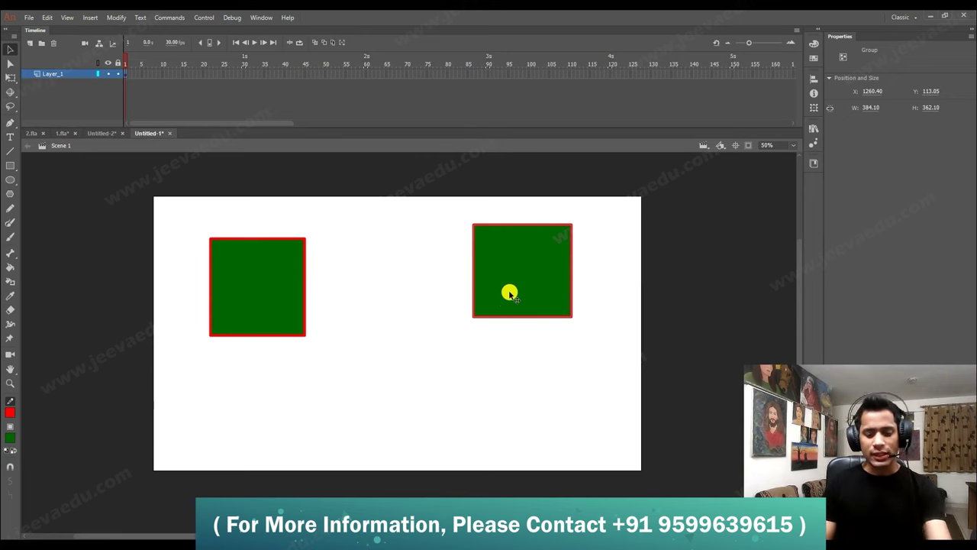
pyautogui.moveTo(510, 293); pyautogui.dragTo(496, 302)
pyautogui.click(237, 309)
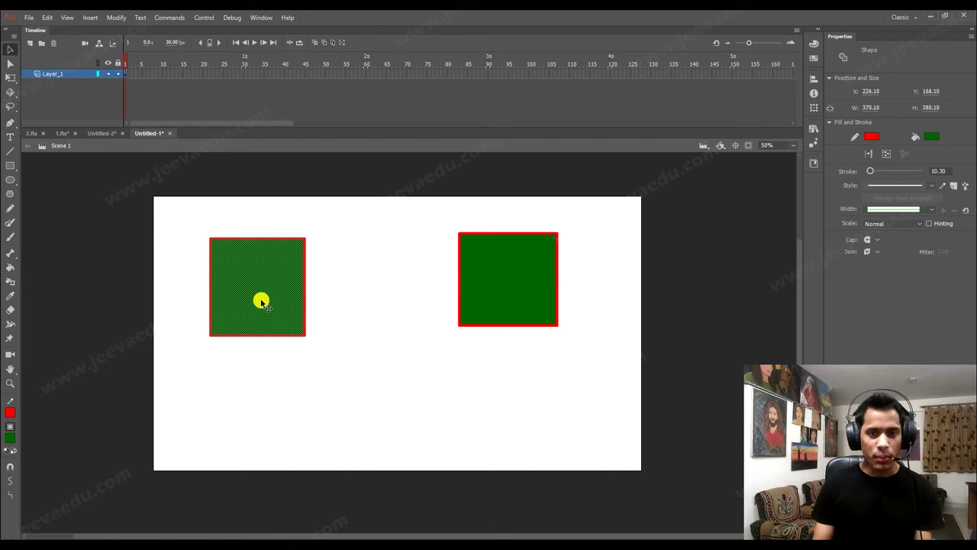
pyautogui.click(536, 293)
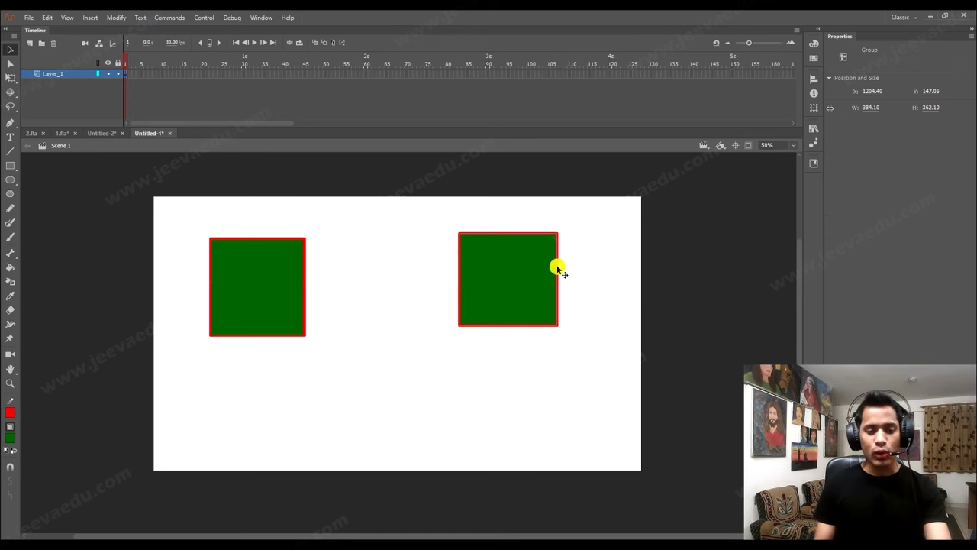
# Step: Delete the plain-shape square with its fill and stroke, and select the grouped square
pyautogui.doubleClick(288, 307)
pyautogui.press('Delete')
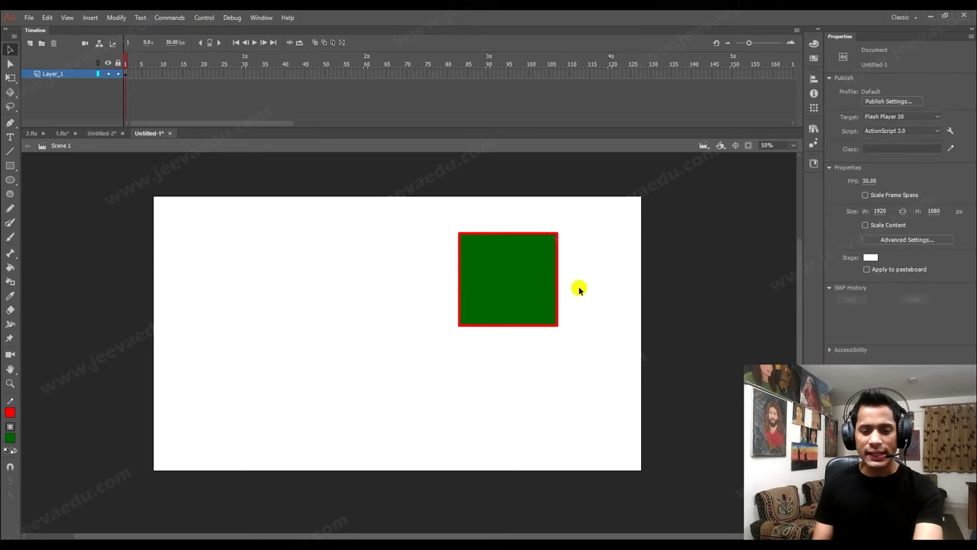
pyautogui.click(516, 295)
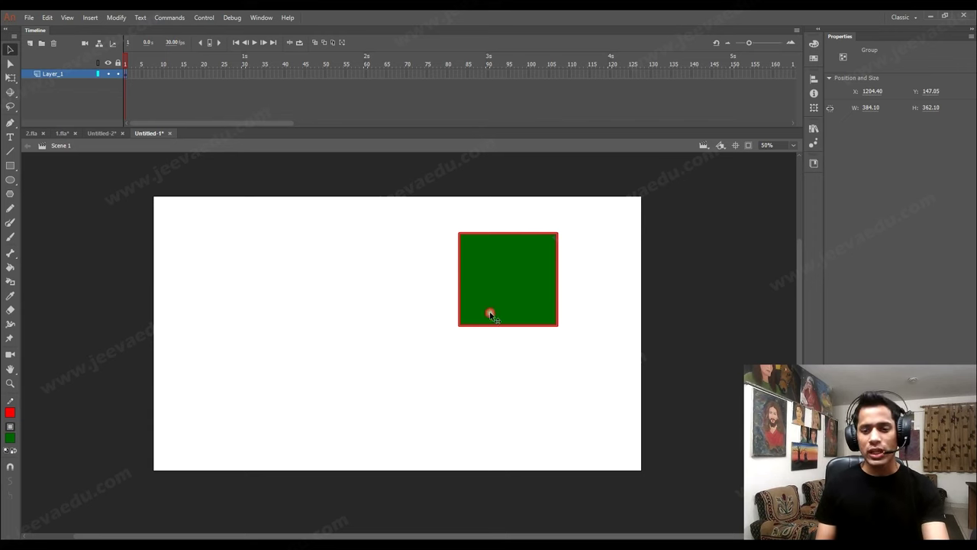
# Step: Inside the grouped square, try pulling its upper-left corner outward, undo the change, and return to Scene 1
pyautogui.press('z')
pyautogui.click(468, 295)
pyautogui.press('v')
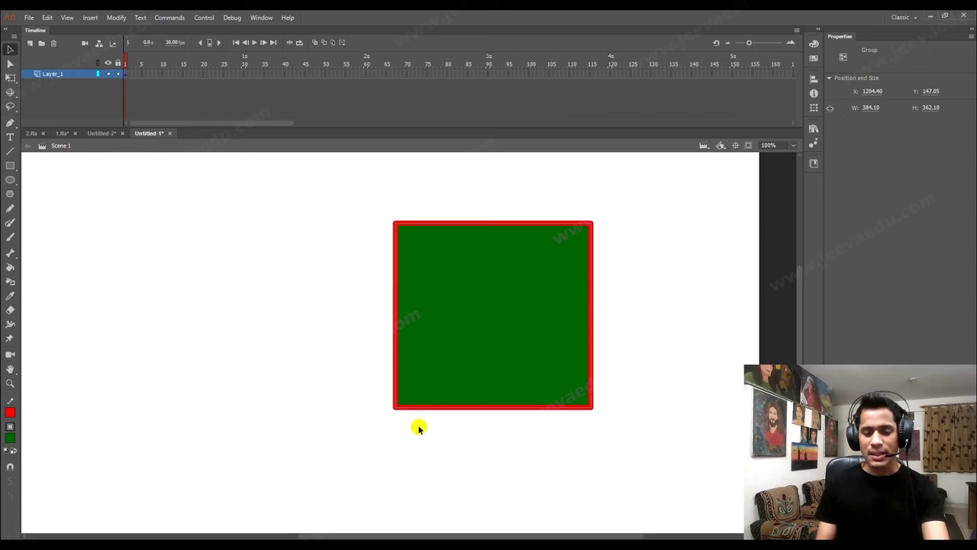
pyautogui.doubleClick(438, 319)
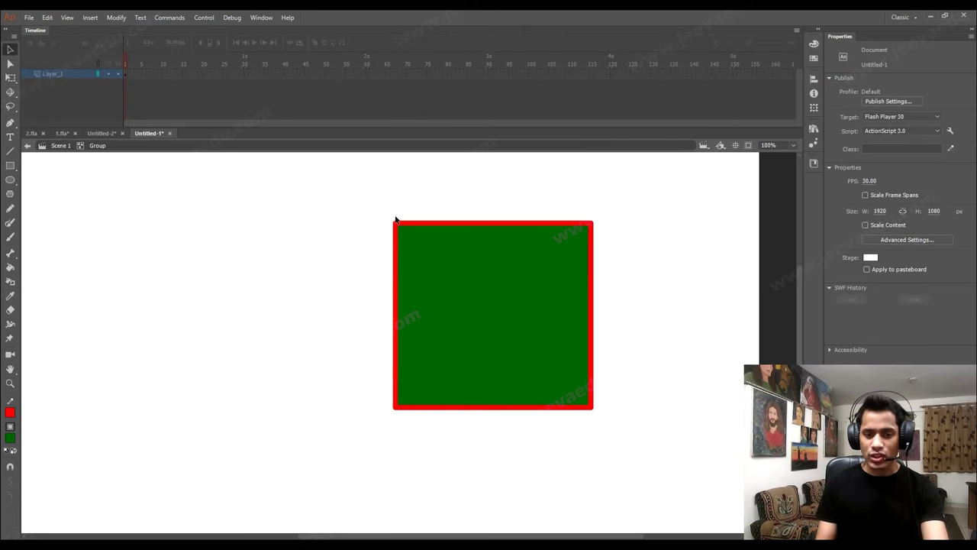
pyautogui.moveTo(396, 222); pyautogui.dragTo(300, 227)
pyautogui.hotkey('ctrl', 'z')
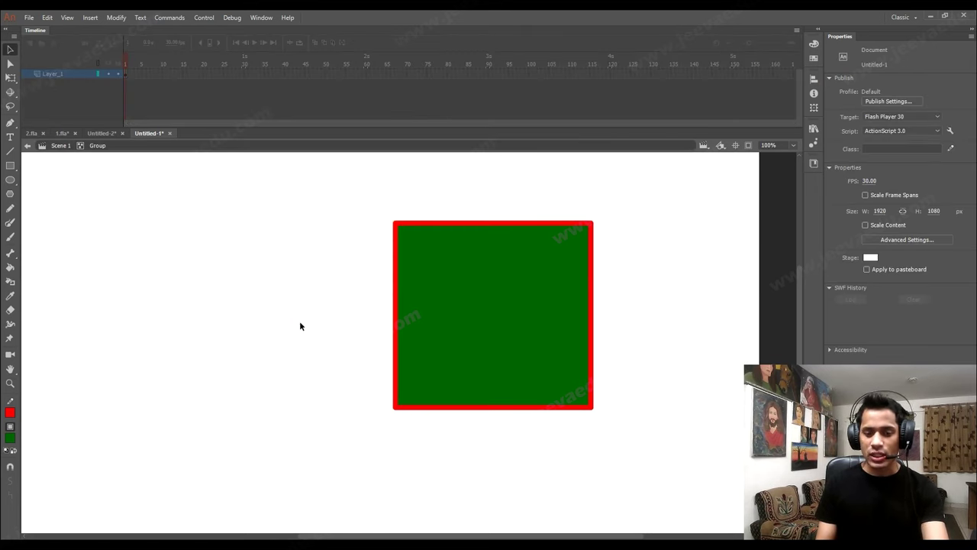
pyautogui.doubleClick(299, 323)
pyautogui.press('z')
pyautogui.keyDown('alt'); pyautogui.click(303, 326); pyautogui.keyUp('alt')
pyautogui.press('v')
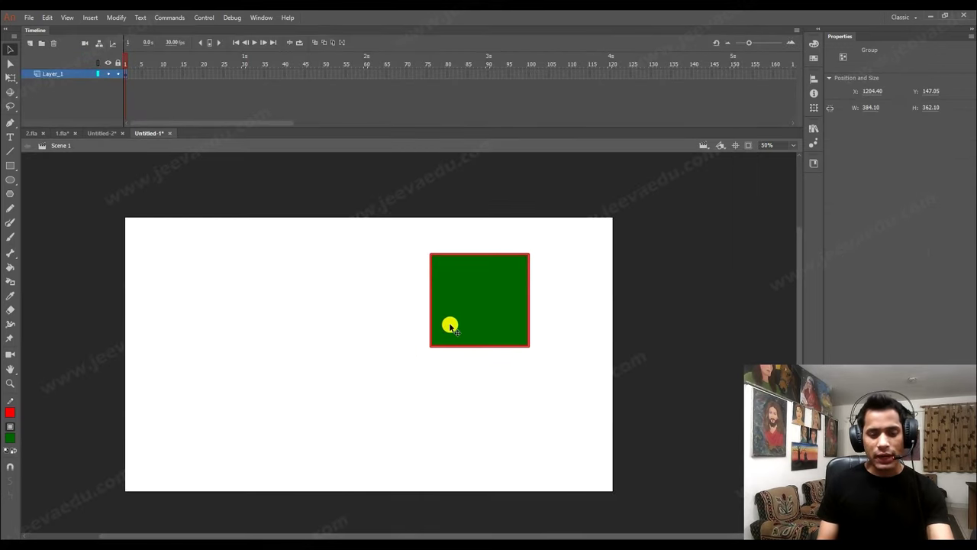
# Step: Duplicate the grouped square to about X 742, and open the original group to inspect its shape's stroke settings before returning to Scene 1
pyautogui.moveTo(450, 315); pyautogui.dragTo(345, 313)
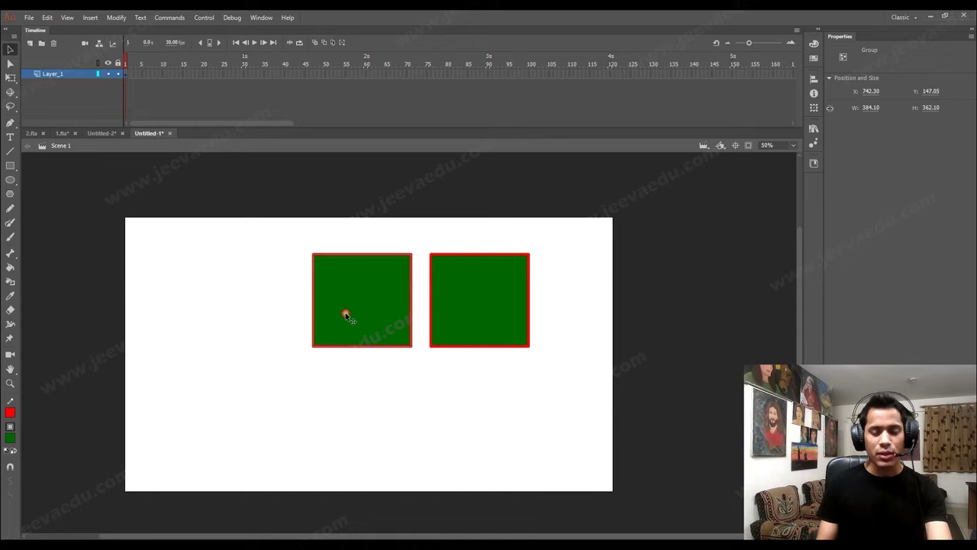
pyautogui.press('z')
pyautogui.click(345, 313)
pyautogui.moveTo(483, 319); pyautogui.dragTo(346, 327)
pyautogui.press('v')
pyautogui.doubleClick(482, 323)
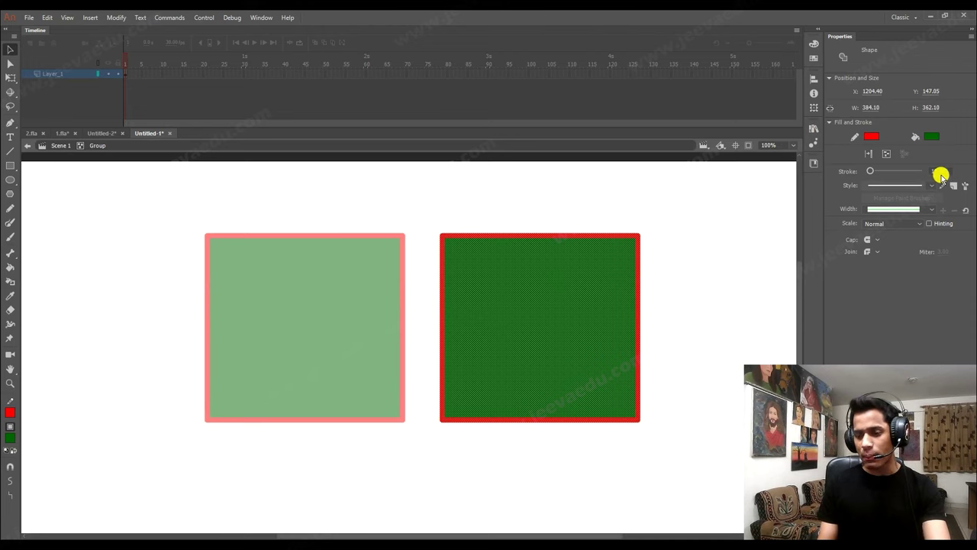
pyautogui.hotkey('ctrl', '-')
pyautogui.doubleClick(406, 427)
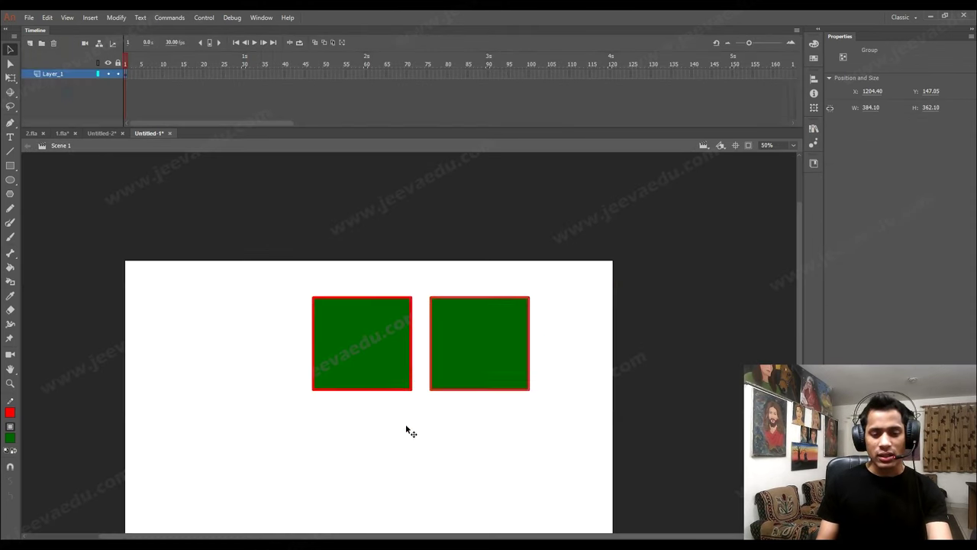
# Step: Select both grouped squares in turn and delete the left duplicate
pyautogui.click(397, 357)
pyautogui.click(474, 365)
pyautogui.click(392, 366)
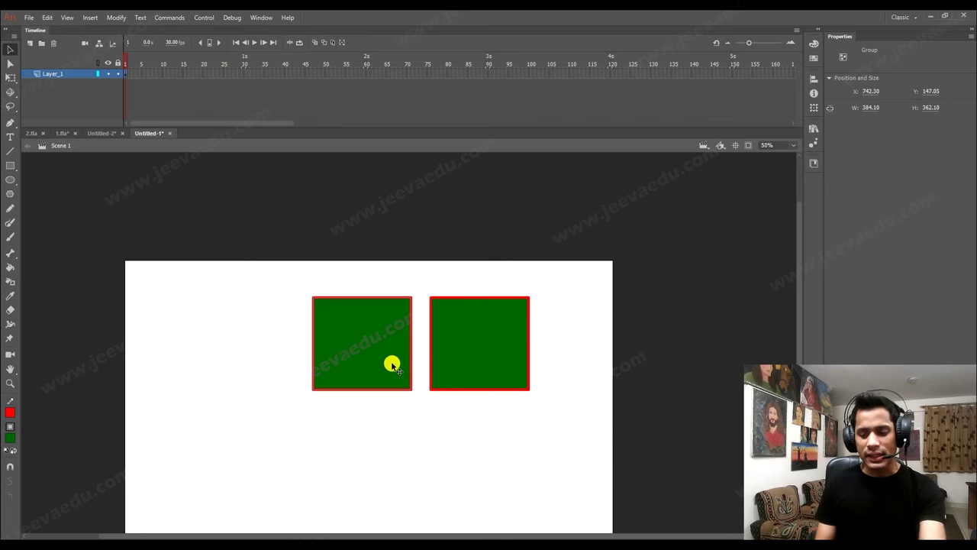
pyautogui.press('Delete')
# Step: Break apart the remaining grouped square and set its stroke size to 4
pyautogui.hotkey('ctrl', 'a')
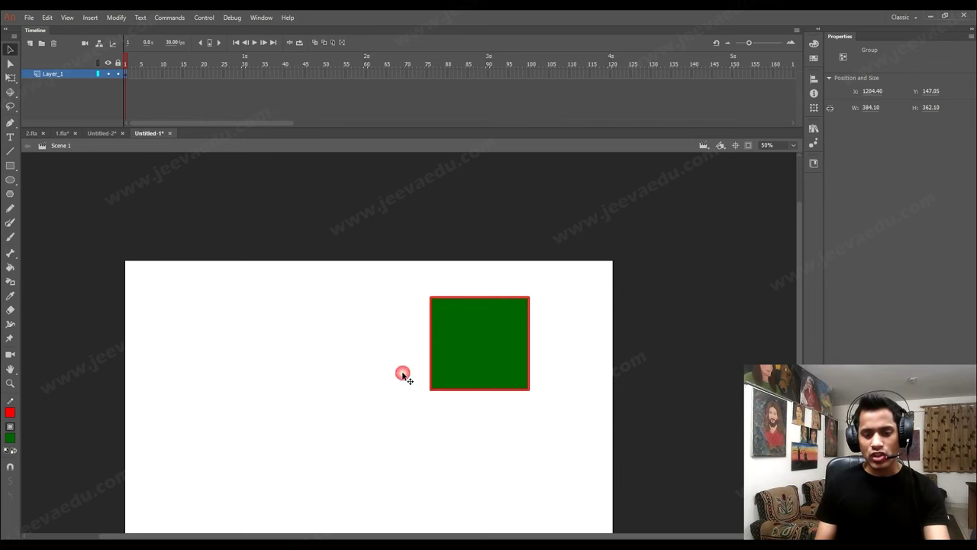
pyautogui.hotkey('ctrl', 'b')
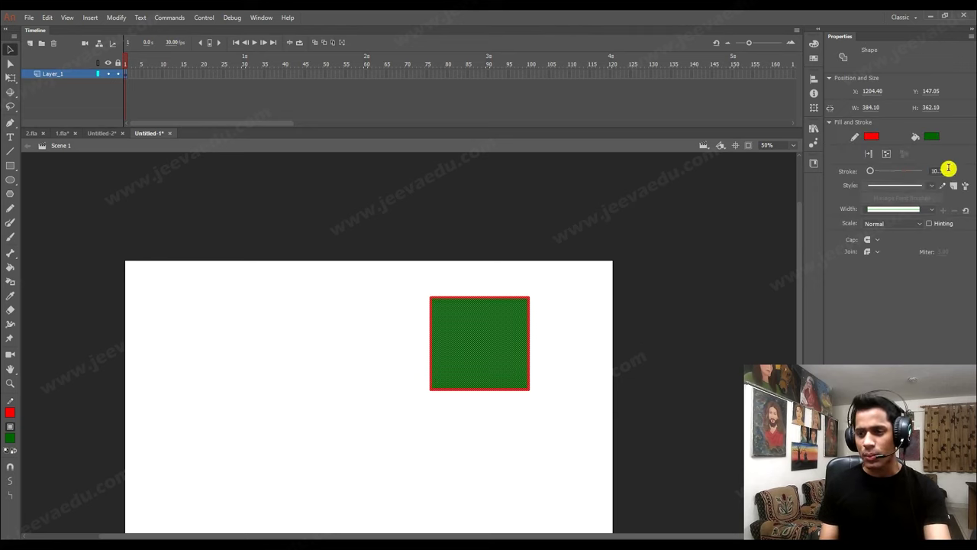
pyautogui.moveTo(903, 177); pyautogui.dragTo(845, 176)
pyautogui.click(474, 443)
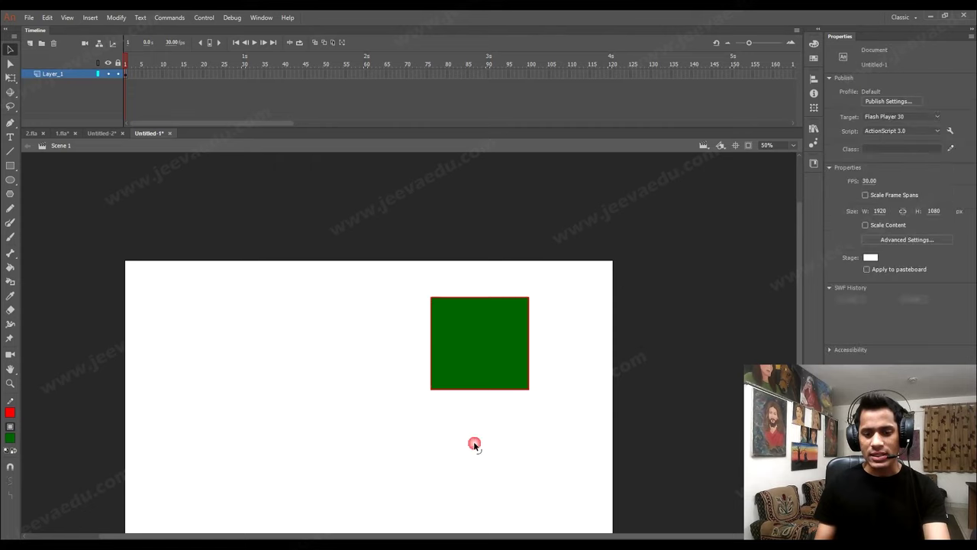
# Step: Select the square's fill and group it again
pyautogui.hotkey('ctrl', '1')
pyautogui.click(458, 371)
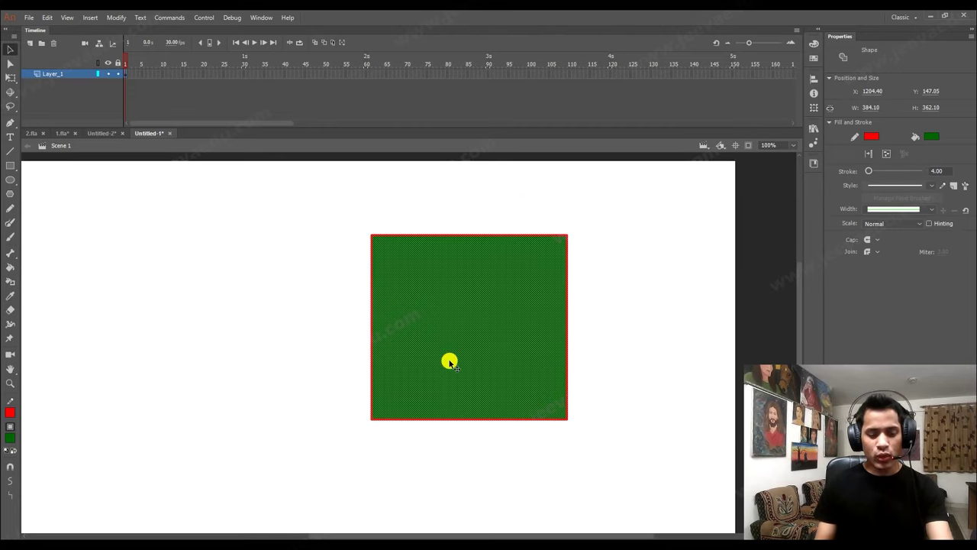
pyautogui.hotkey('ctrl', 'g')
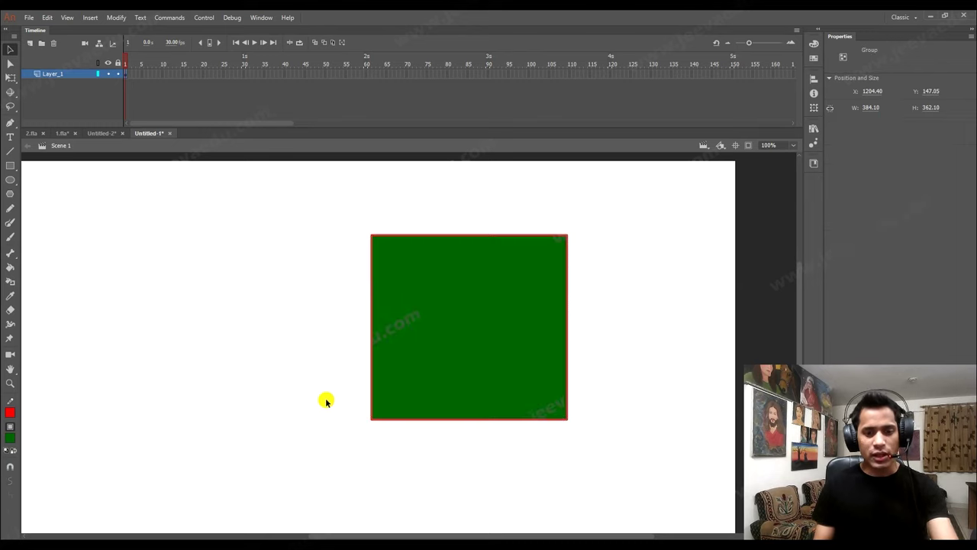
# Step: Duplicate the grouped square to about X 688, and convert the copy to a Graphic symbol named Symbol 1
pyautogui.hotkey('ctrl', '-')
pyautogui.moveTo(458, 343); pyautogui.dragTo(334, 330)
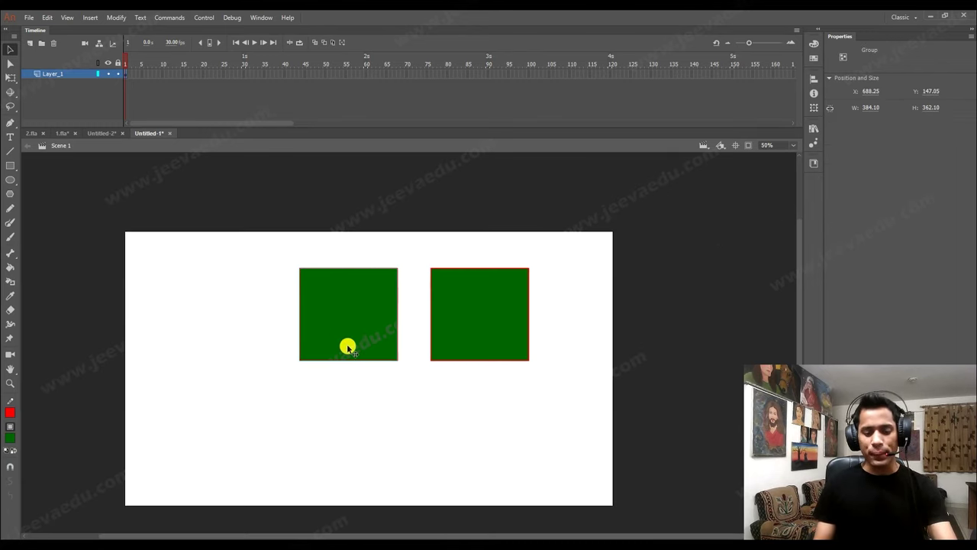
pyautogui.press('F8')
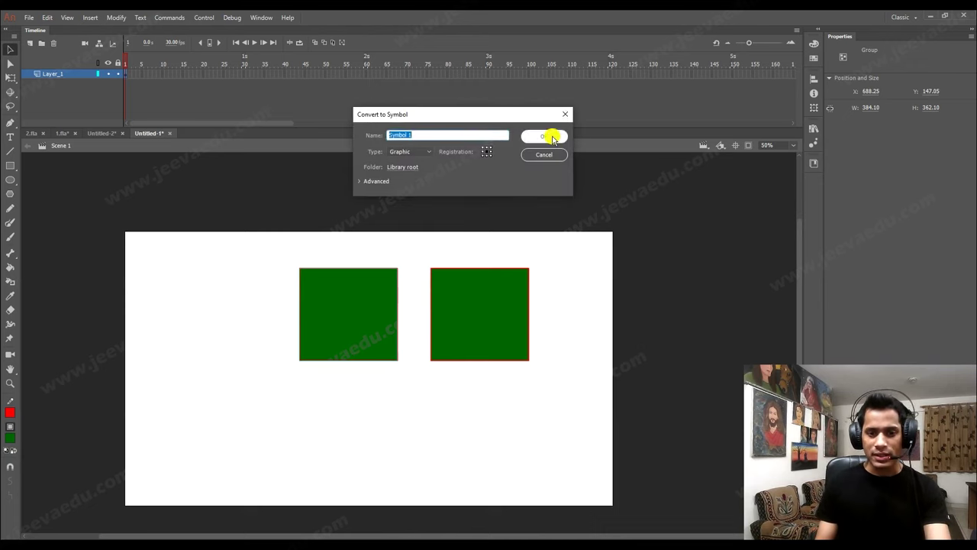
pyautogui.click(547, 135)
# Step: Select the grouped square and the Symbol 1 instance in turn to compare their appearance and object types
pyautogui.press('z')
pyautogui.click(404, 328)
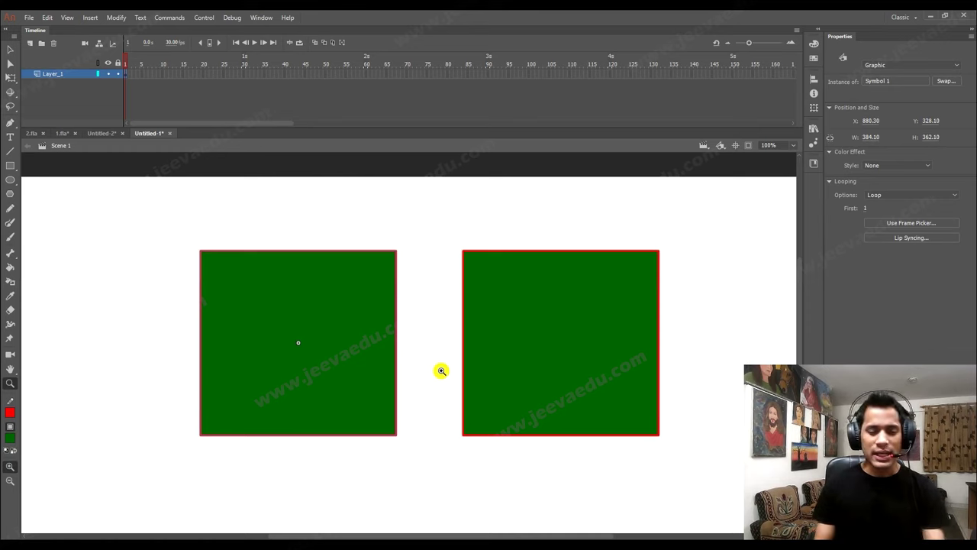
pyautogui.press('v')
pyautogui.click(510, 356)
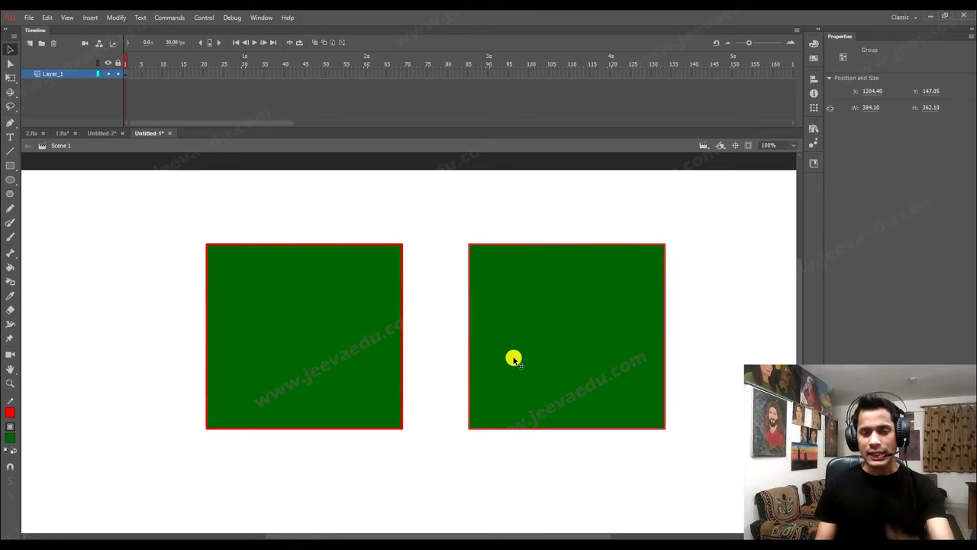
pyautogui.press('z')
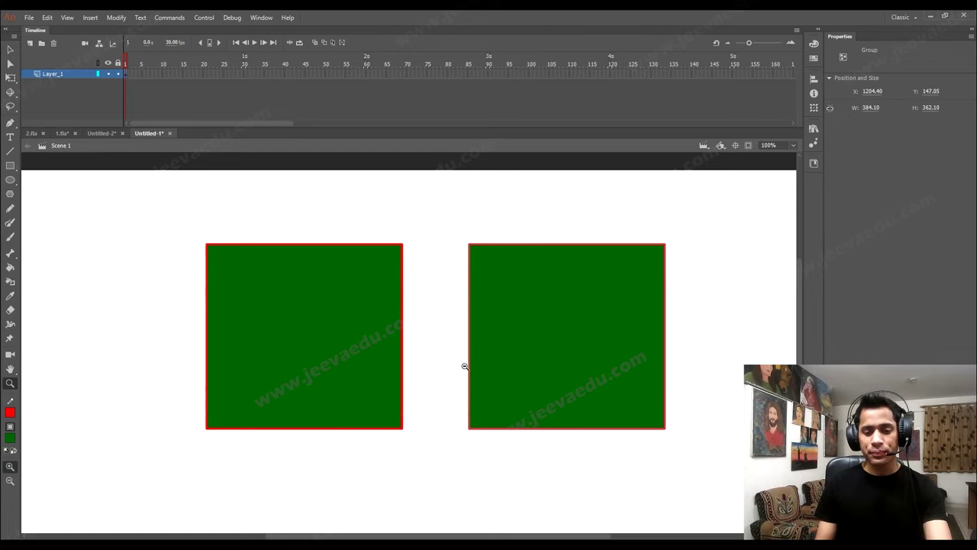
pyautogui.keyDown('alt'); pyautogui.click(443, 349); pyautogui.keyUp('alt')
pyautogui.keyDown('alt'); pyautogui.click(387, 346); pyautogui.keyUp('alt')
pyautogui.press('v')
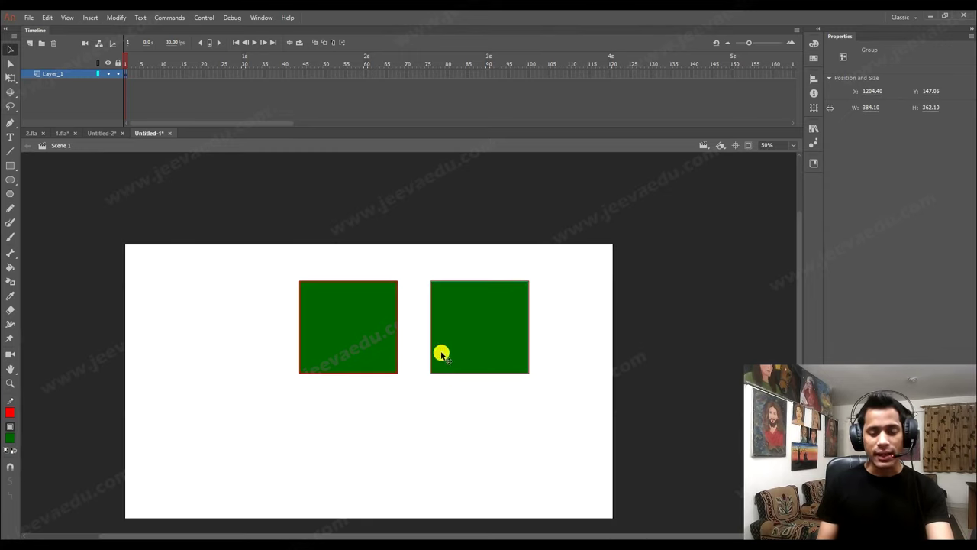
pyautogui.click(457, 396)
pyautogui.click(370, 364)
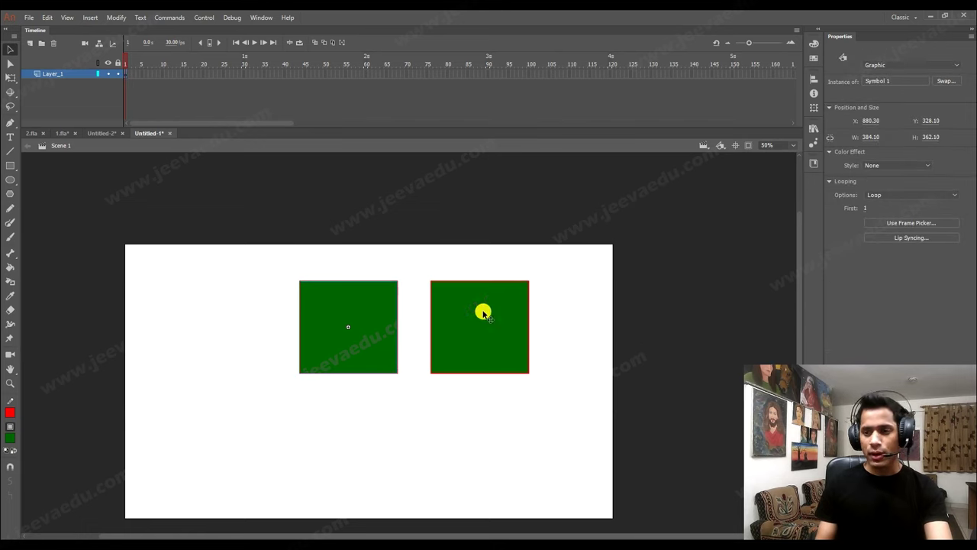
# Step: Select the grouped square and the Symbol 1 instance together, and scale them by 150%
pyautogui.click(450, 371)
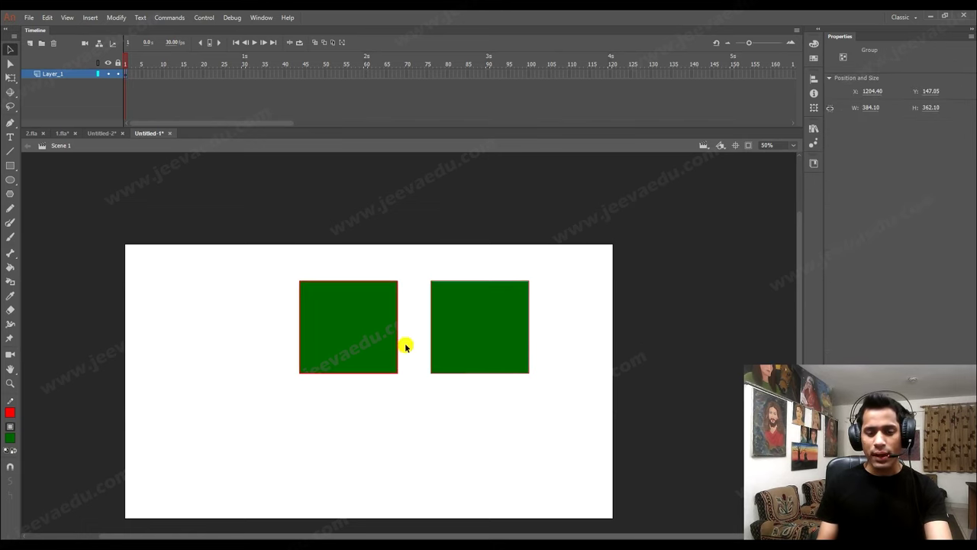
pyautogui.click(389, 349)
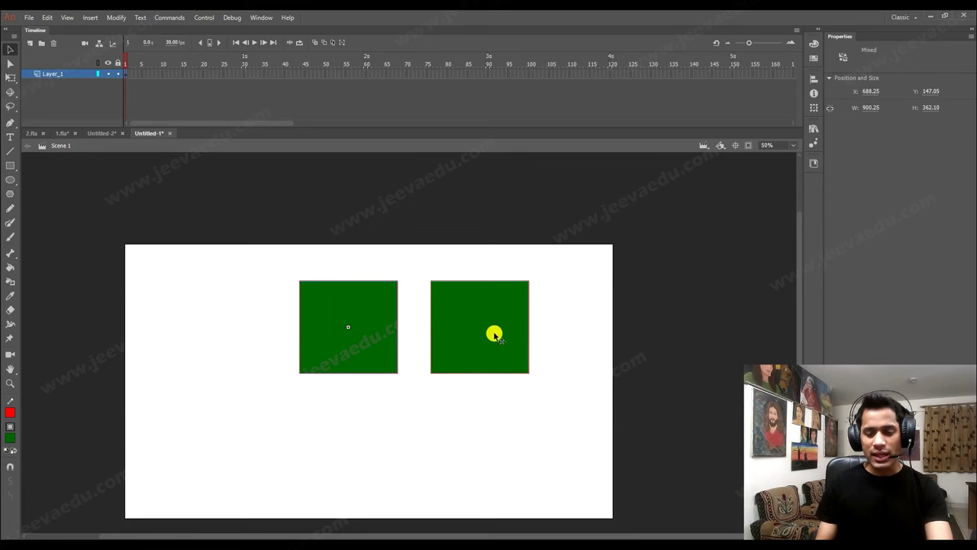
pyautogui.hotkey('ctrl', 'alt', 's')
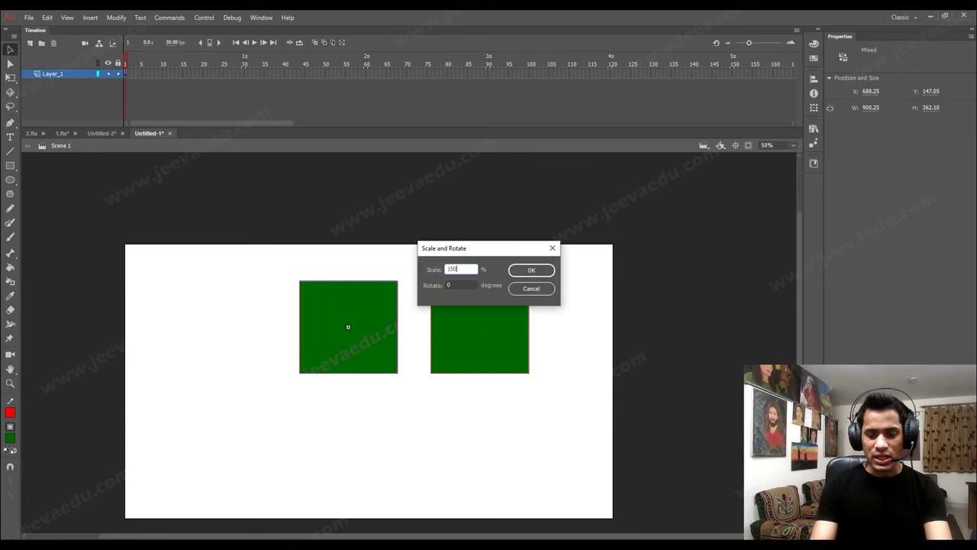
pyautogui.press('Return')
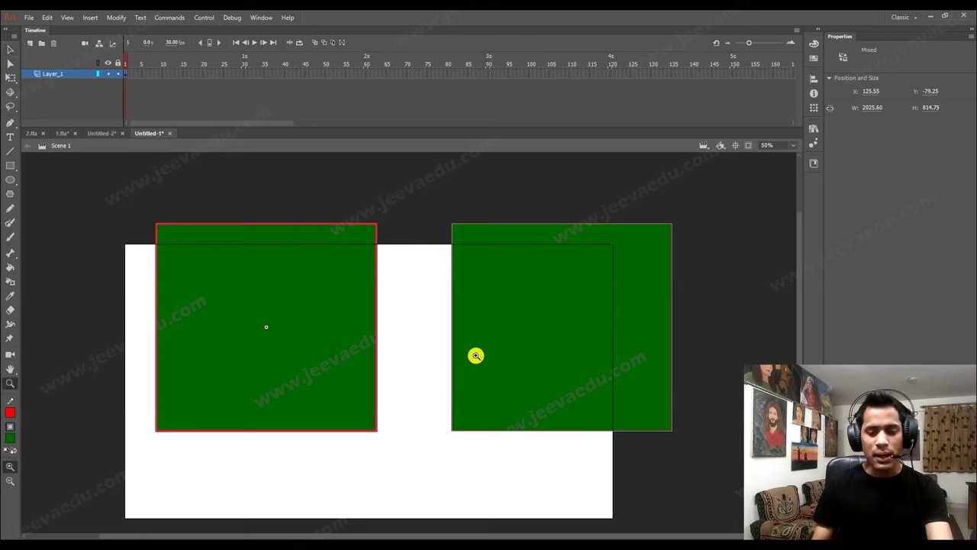
# Step: Compare the facing stroke edges of the two enlarged squares up close, and select the Symbol 1 instance
pyautogui.click(447, 345)
pyautogui.press('z')
pyautogui.click(437, 336)
pyautogui.click(437, 336)
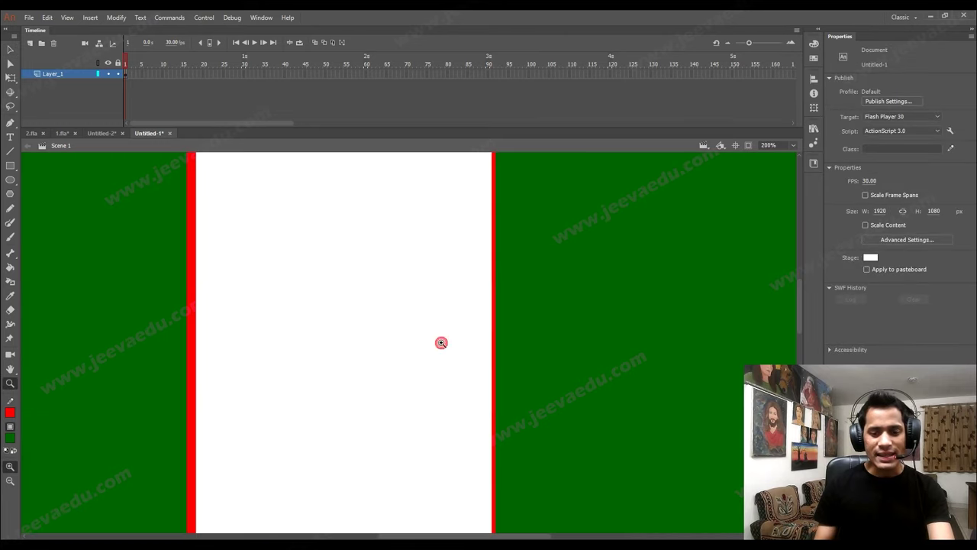
pyautogui.press('v')
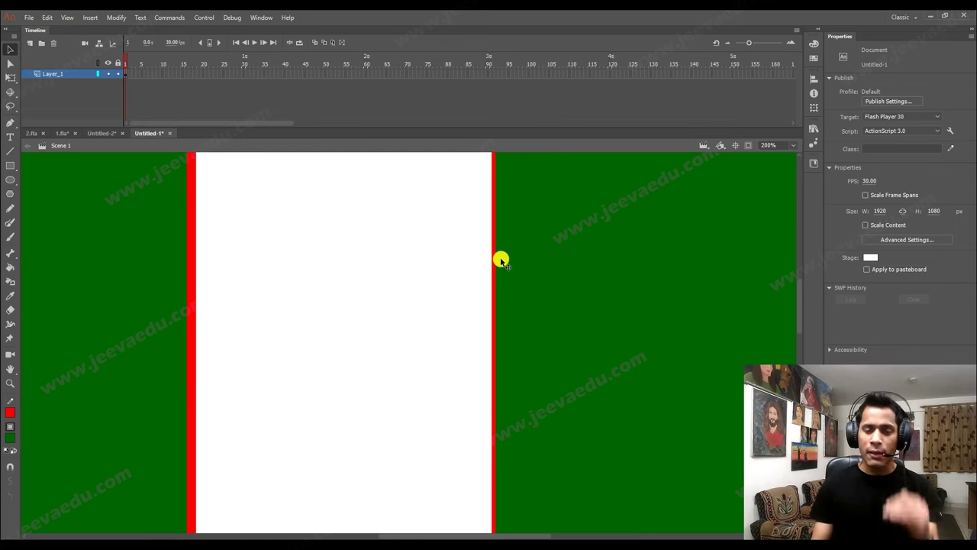
pyautogui.hotkey('ctrl', '-')
pyautogui.hotkey('ctrl', '-')
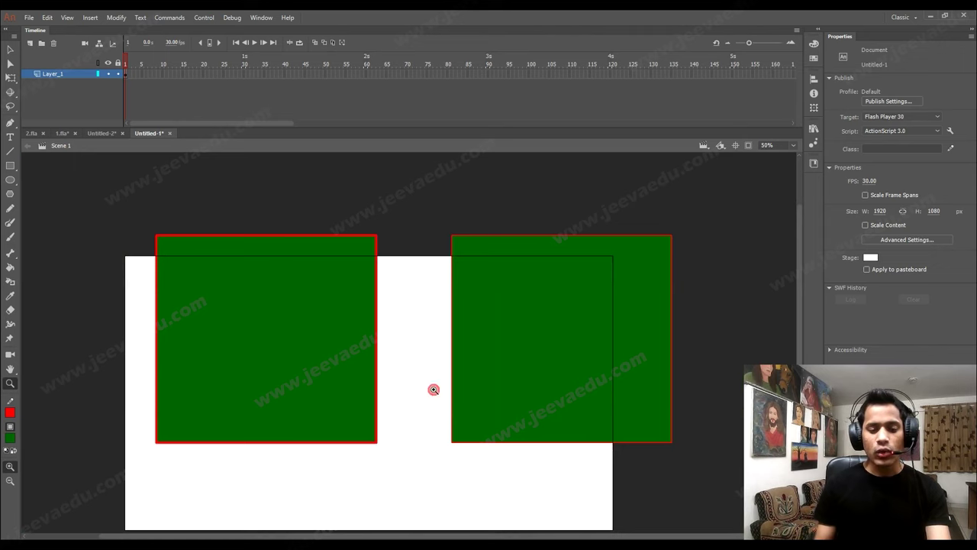
pyautogui.click(331, 375)
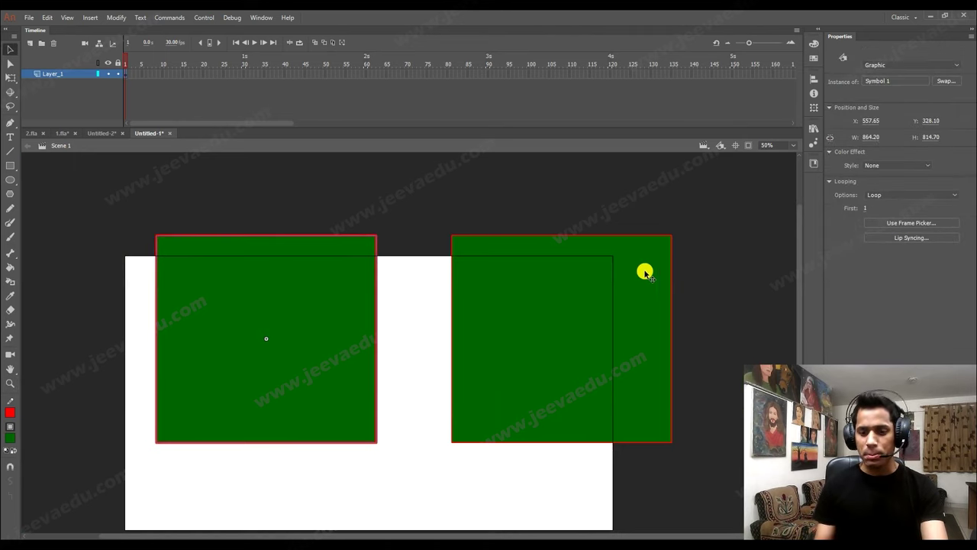
# Step: Inspect the stroke settings of the squares inside Symbol 1 and inside the group, and return to Scene 1
pyautogui.click(538, 354)
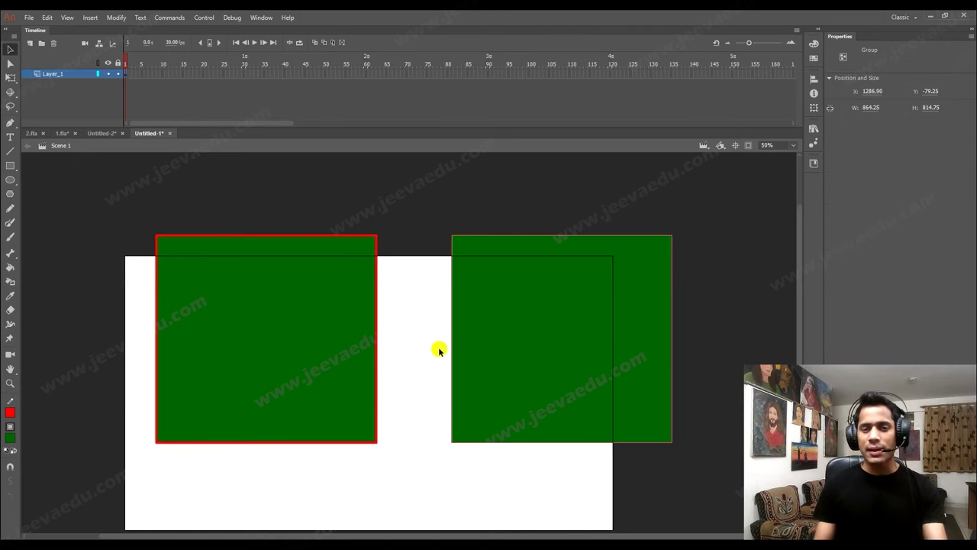
pyautogui.click(365, 361)
pyautogui.doubleClick(326, 333)
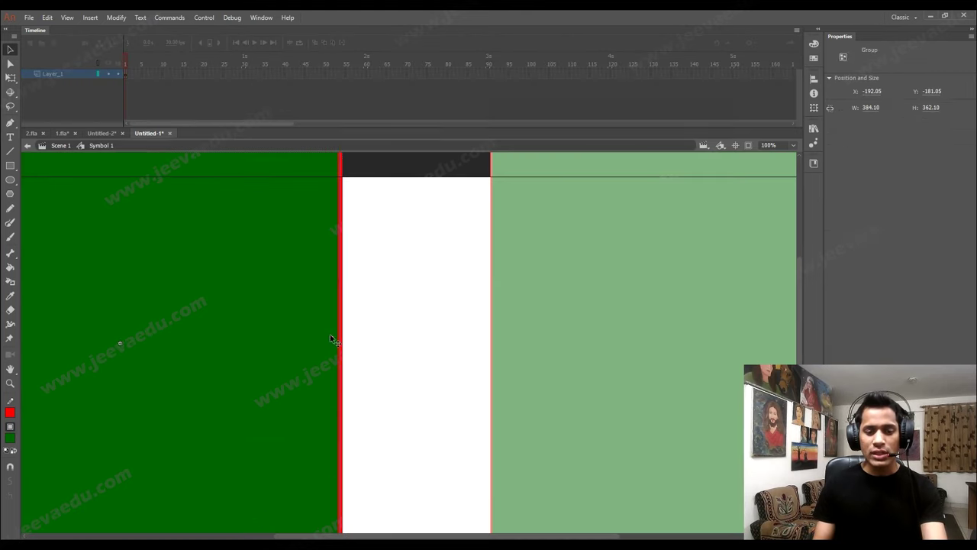
pyautogui.click(330, 333)
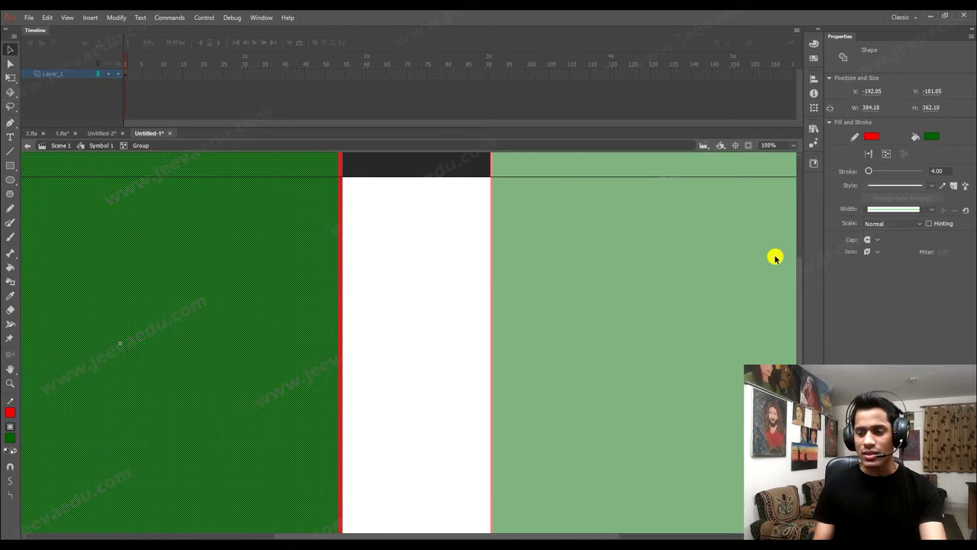
pyautogui.doubleClick(610, 304)
pyautogui.doubleClick(602, 307)
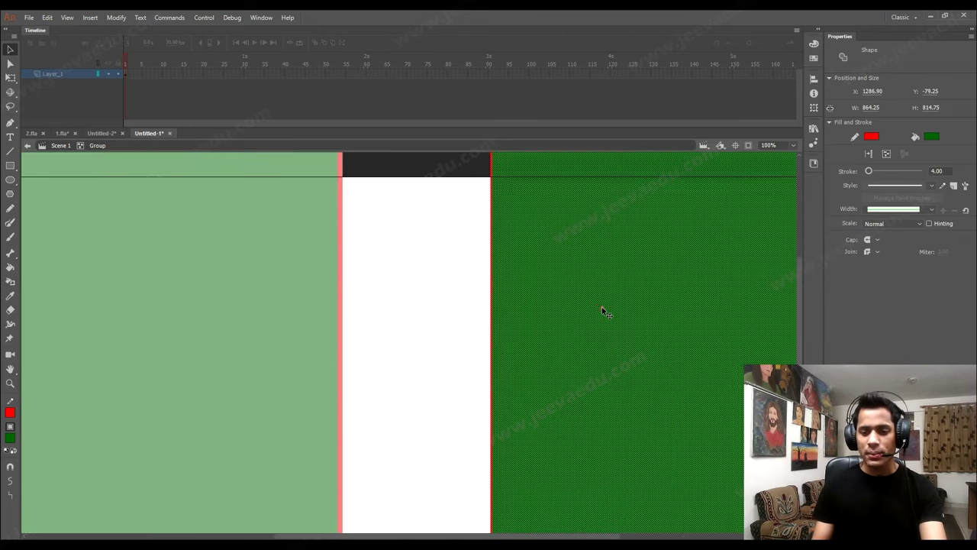
pyautogui.doubleClick(472, 279)
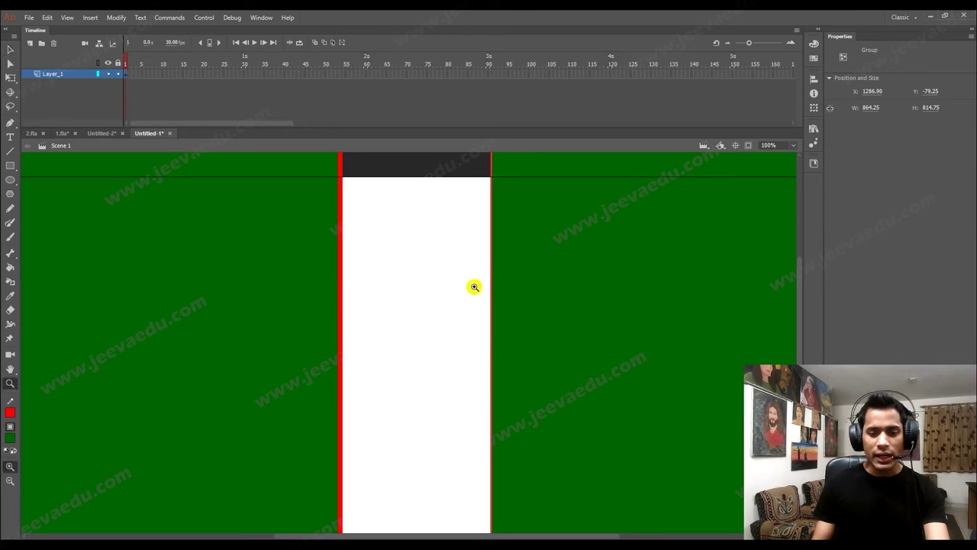
# Step: Check the stroke thickness of the Symbol 1 instance against the grouped square again, both from a distance and up close
pyautogui.click(449, 310)
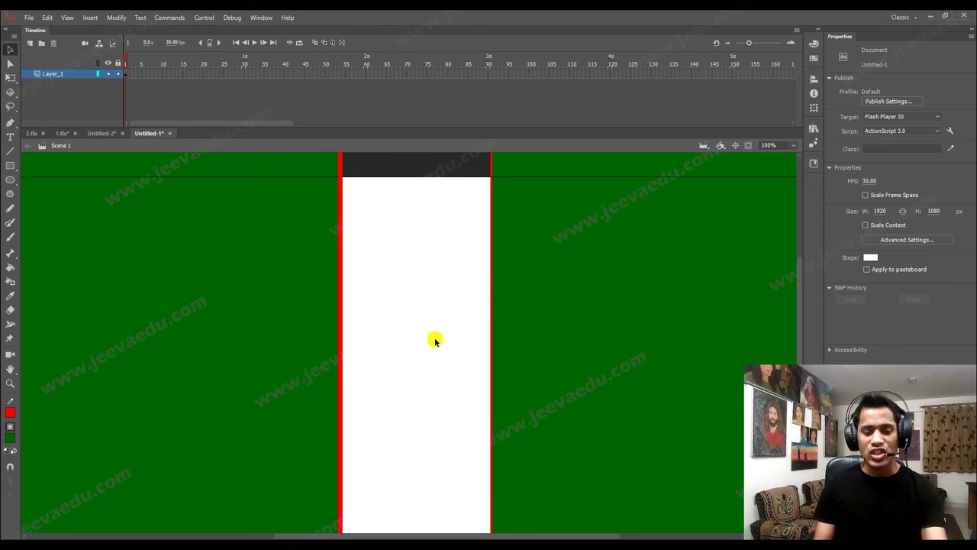
pyautogui.press('z')
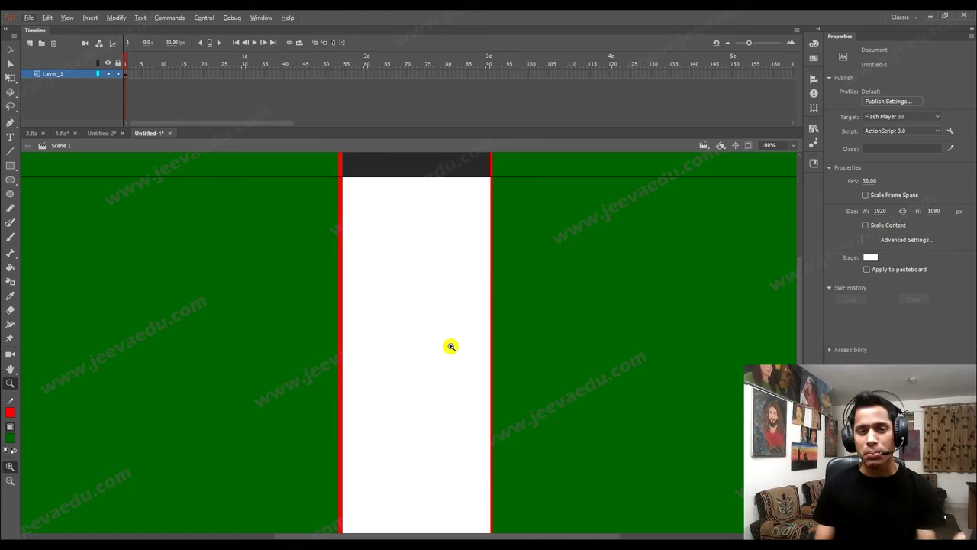
pyautogui.keyDown('alt'); pyautogui.click(506, 347); pyautogui.keyUp('alt')
pyautogui.keyDown('alt'); pyautogui.click(470, 397); pyautogui.keyUp('alt')
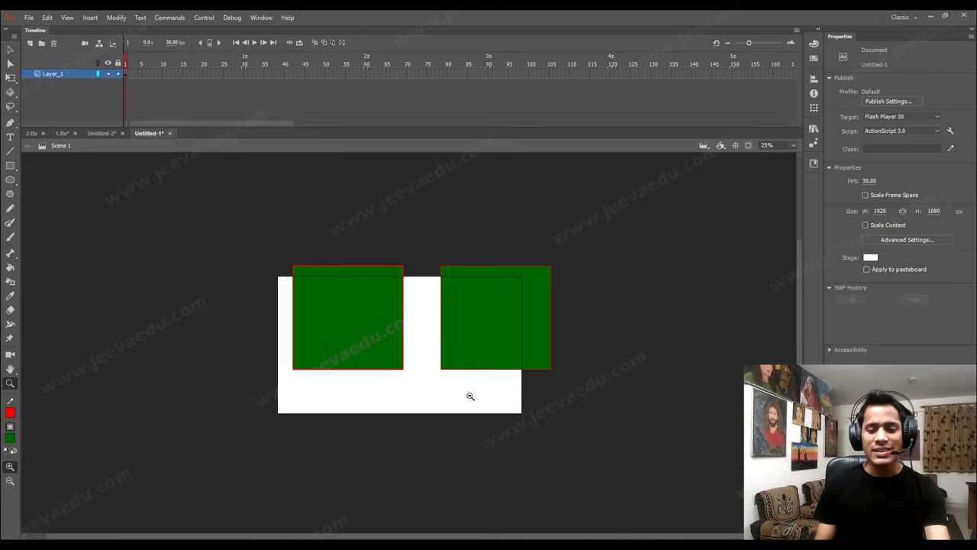
pyautogui.press('v')
pyautogui.click(475, 348)
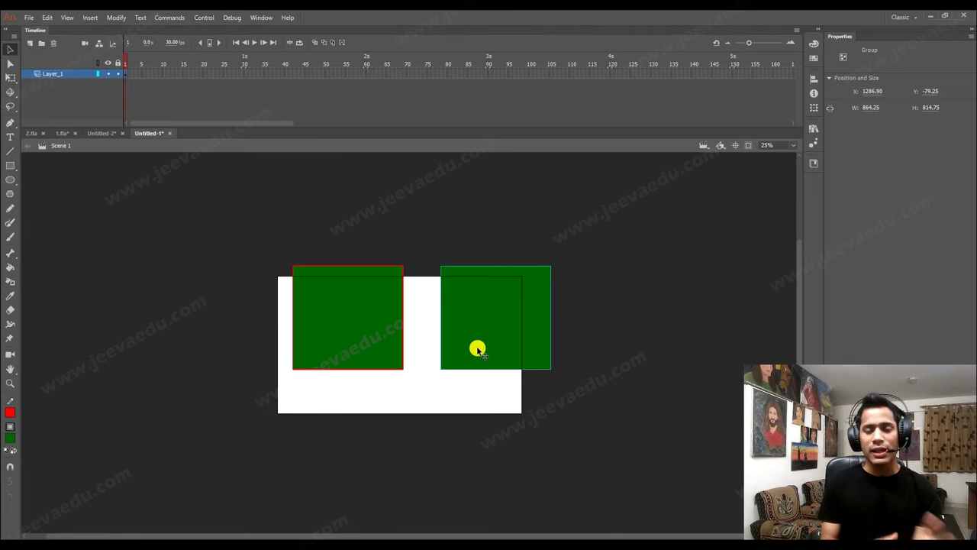
pyautogui.scroll(3, 425, 320)
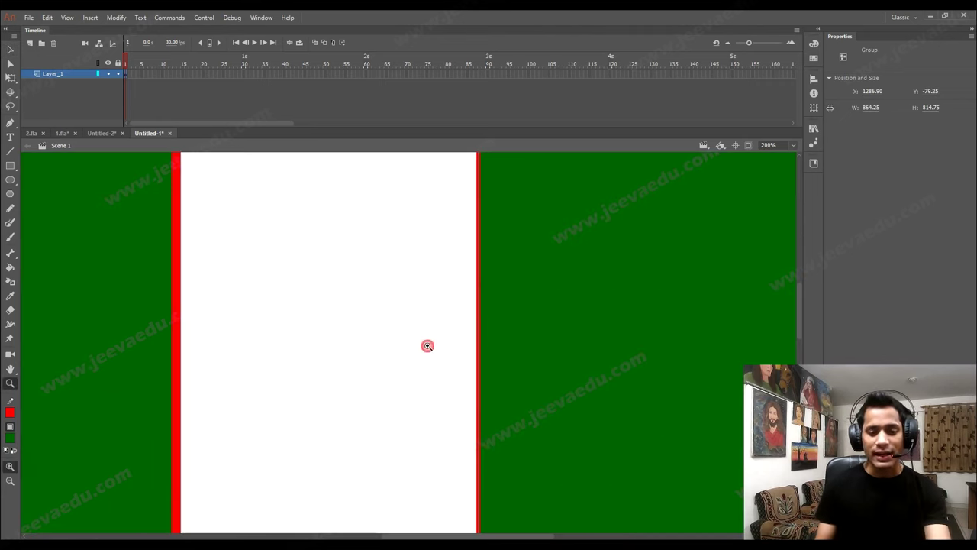
pyautogui.click(477, 309)
pyautogui.press('z')
pyautogui.scroll(-3, 458, 400)
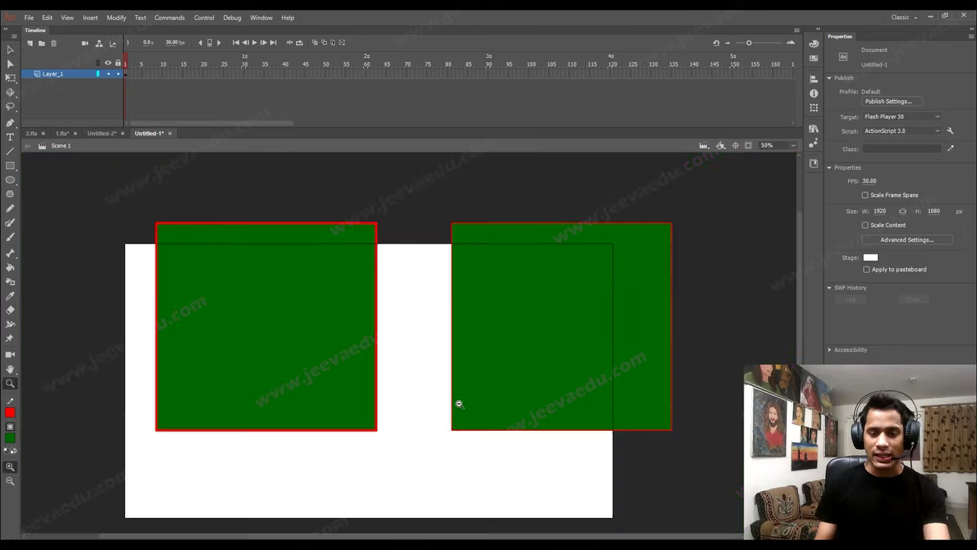
pyautogui.click(469, 335)
pyautogui.press('v')
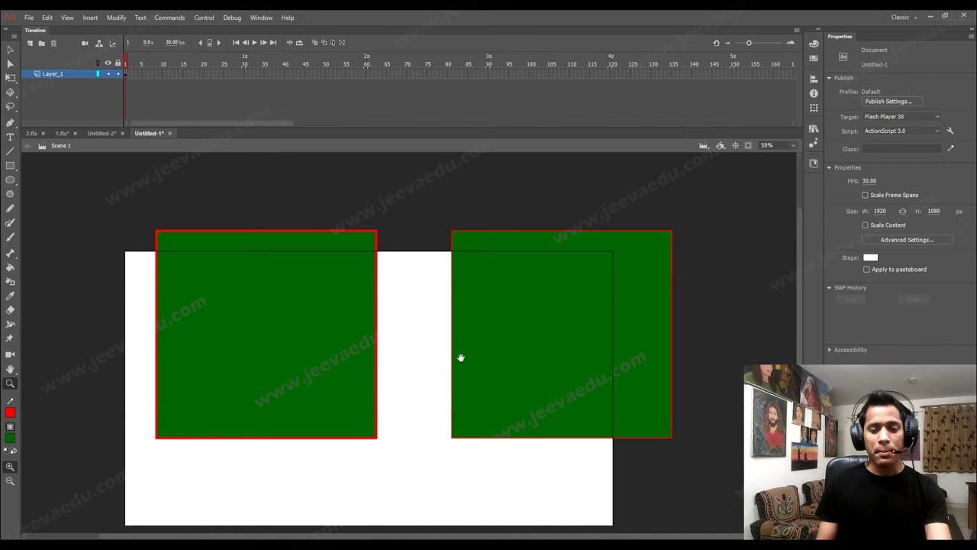
# Step: Open the grouped square and the Symbol 1 instance for editing in turn to compare their timelines, and return to Scene 1
pyautogui.click(460, 357)
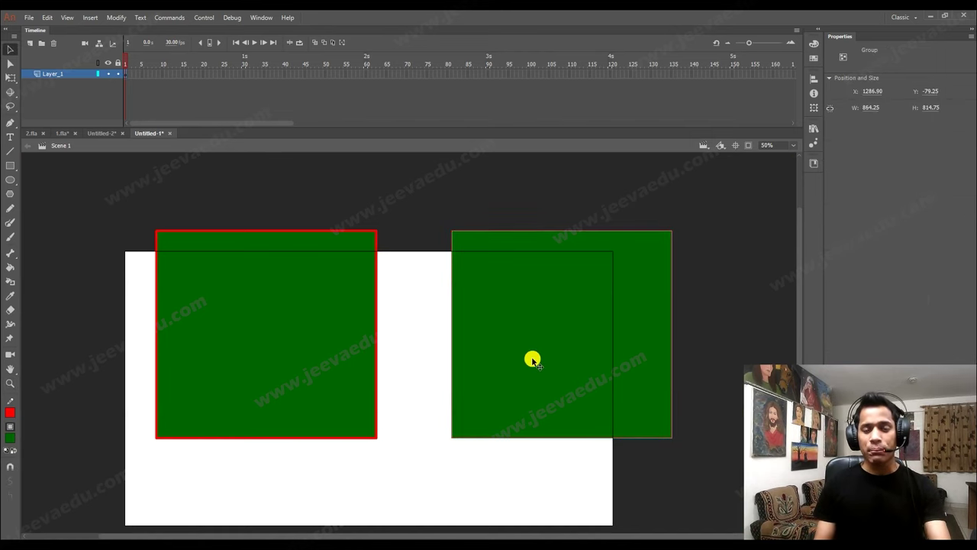
pyautogui.click(321, 377)
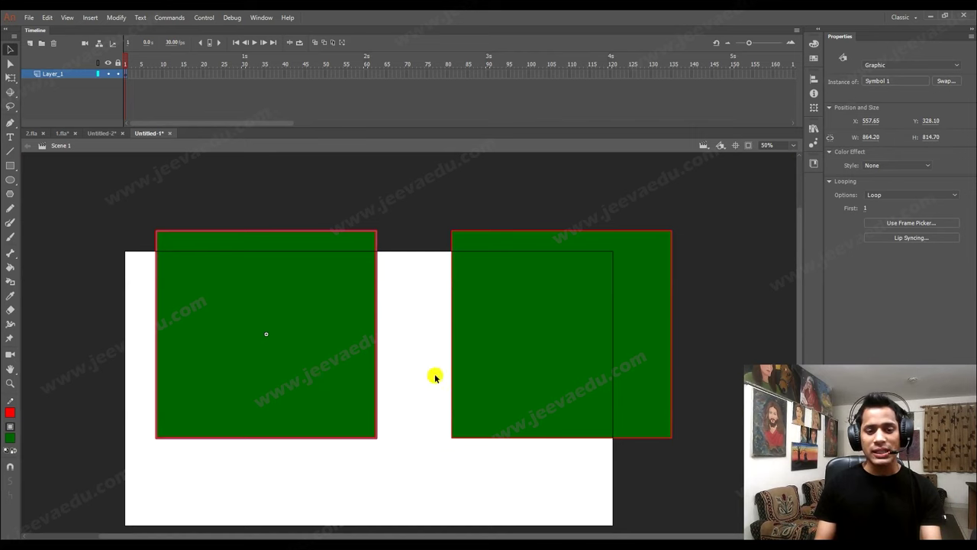
pyautogui.click(509, 368)
pyautogui.doubleClick(522, 354)
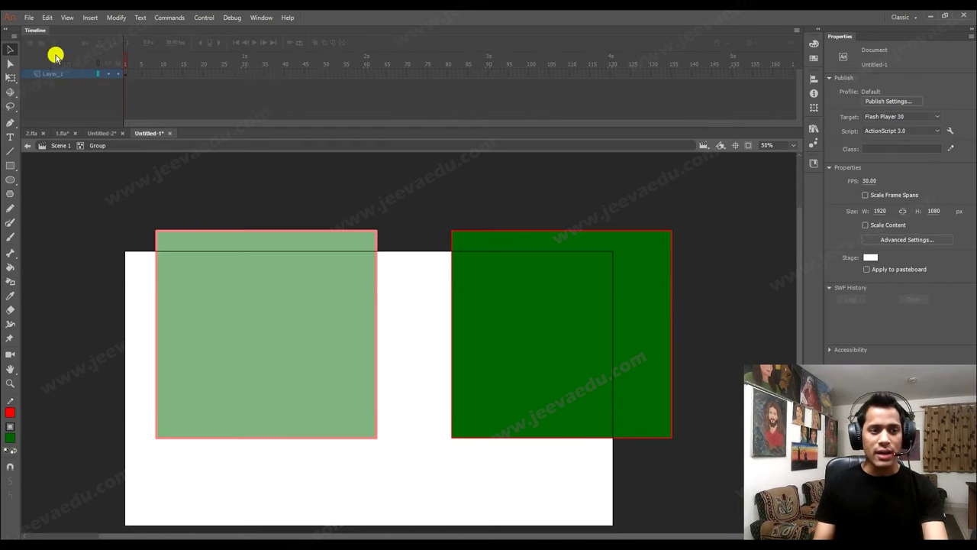
pyautogui.doubleClick(267, 210)
pyautogui.doubleClick(286, 321)
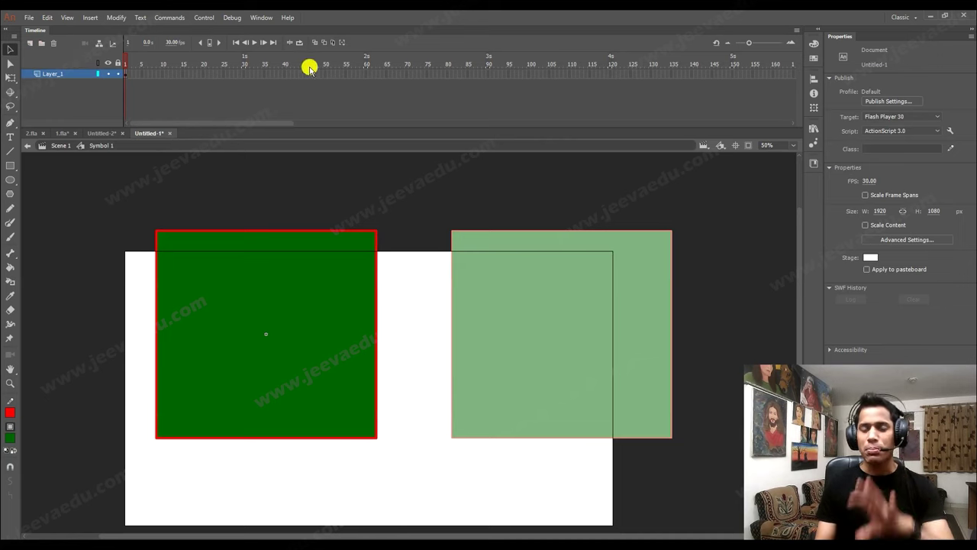
pyautogui.doubleClick(438, 311)
pyautogui.hotkey('ctrl', '-')
pyautogui.click(436, 425)
pyautogui.click(437, 408)
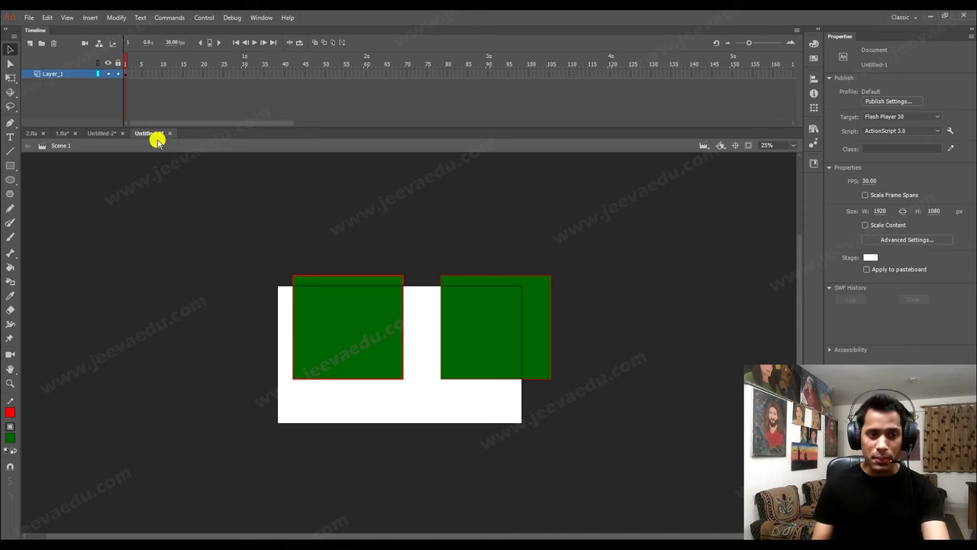
# Step: Preview the nested timeline animations of the green tunic in 1.fla and the lion's tail in the Untitled-2 document
pyautogui.click(61, 134)
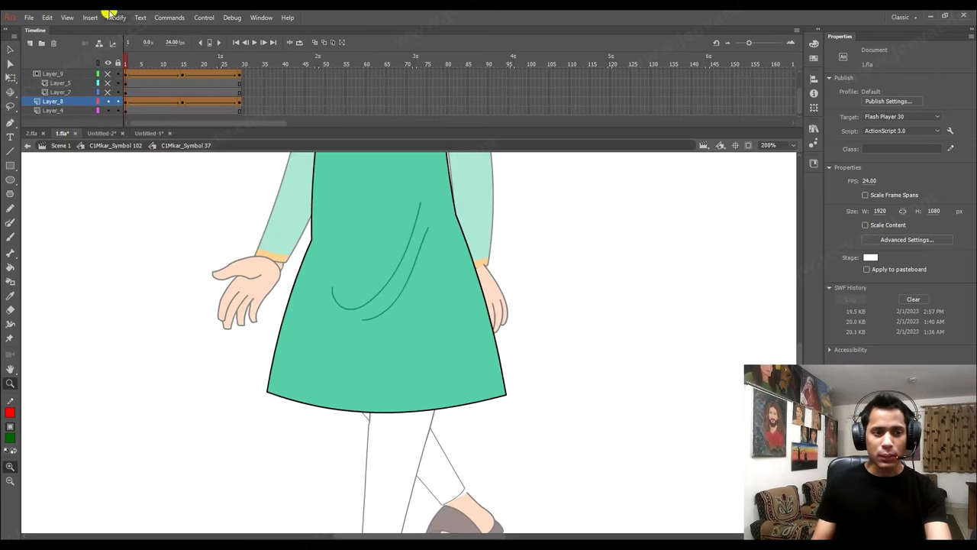
pyautogui.moveTo(137, 61); pyautogui.dragTo(181, 84)
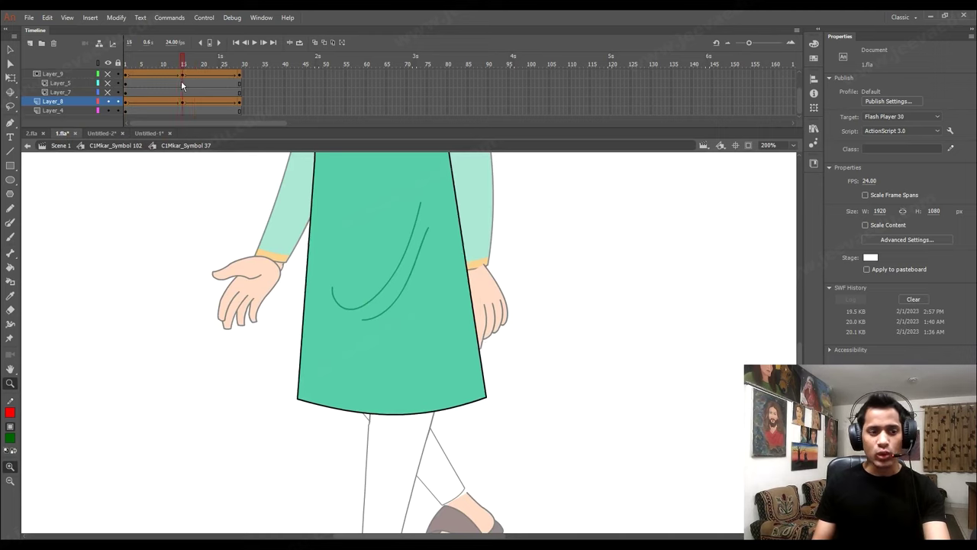
pyautogui.click(97, 134)
pyautogui.keyDown('alt'); pyautogui.click(335, 367); pyautogui.keyUp('alt')
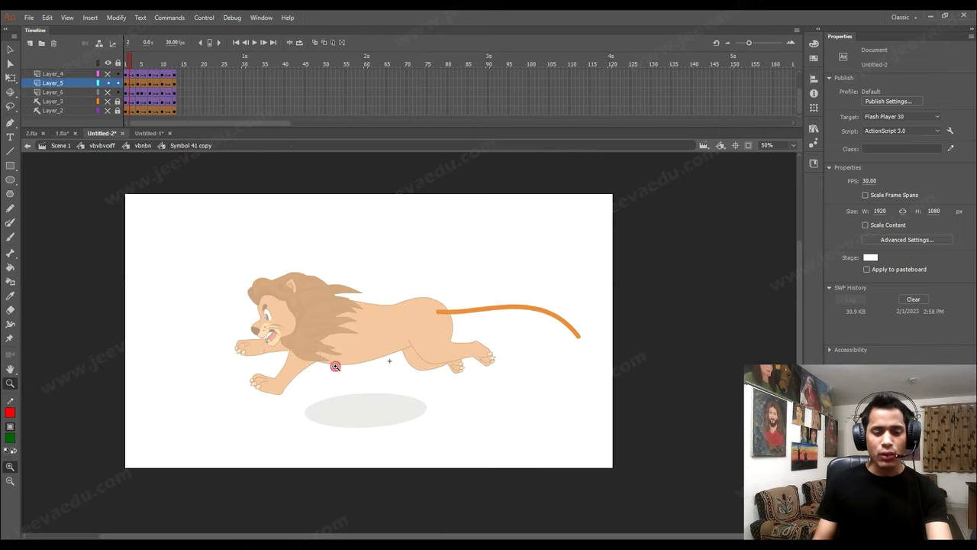
pyautogui.moveTo(136, 63); pyautogui.dragTo(174, 63)
pyautogui.click(128, 74)
# Step: Leave the tail symbol, open the lion's head symbol, Symbol 10, and scrub through its timeline
pyautogui.press('v')
pyautogui.doubleClick(337, 312)
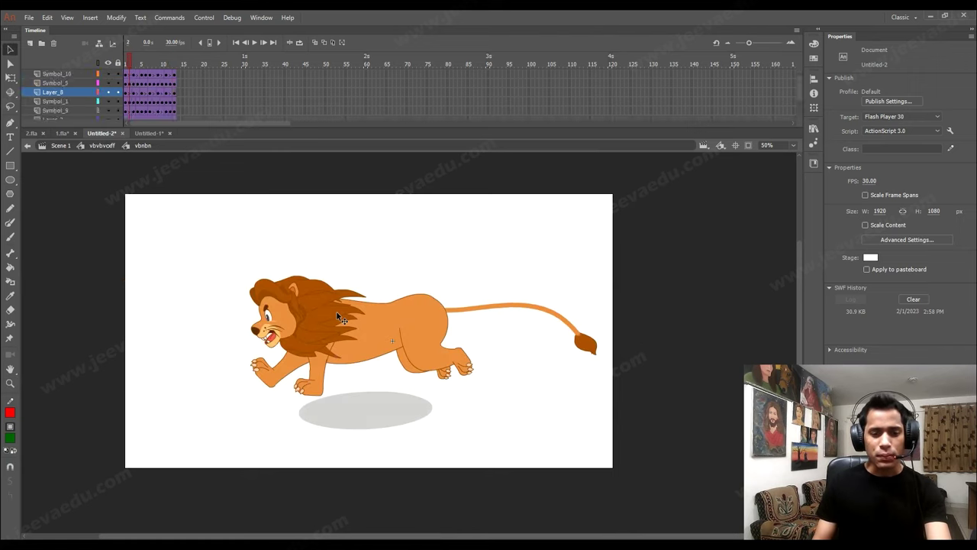
pyautogui.doubleClick(336, 312)
pyautogui.hotkey('ctrl', '1')
pyautogui.click(175, 46)
pyautogui.moveTo(147, 59); pyautogui.dragTo(194, 100)
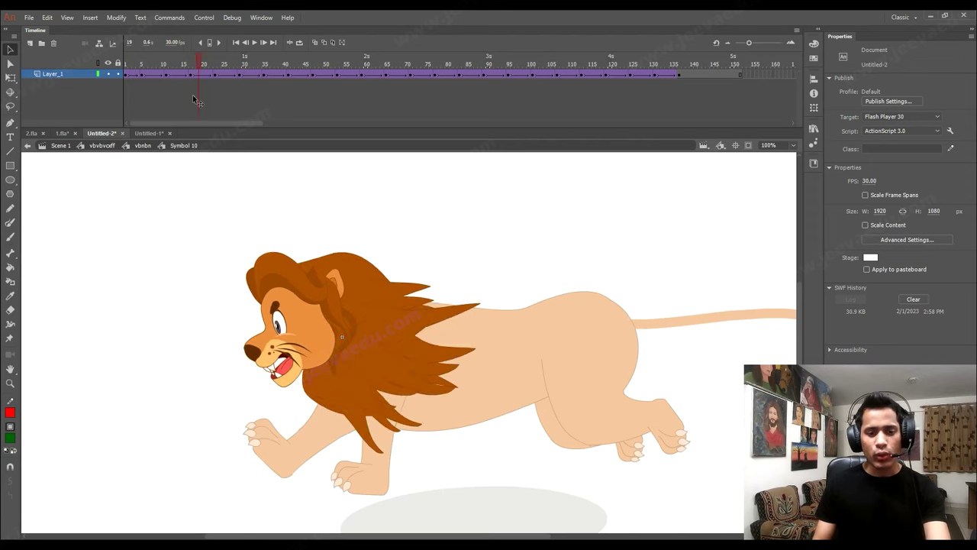
# Step: Open the nested mane symbol, Symbol 31 copy 3, and show Layer_2 in place of Layer_1 at frame 1
pyautogui.doubleClick(406, 324)
pyautogui.doubleClick(404, 324)
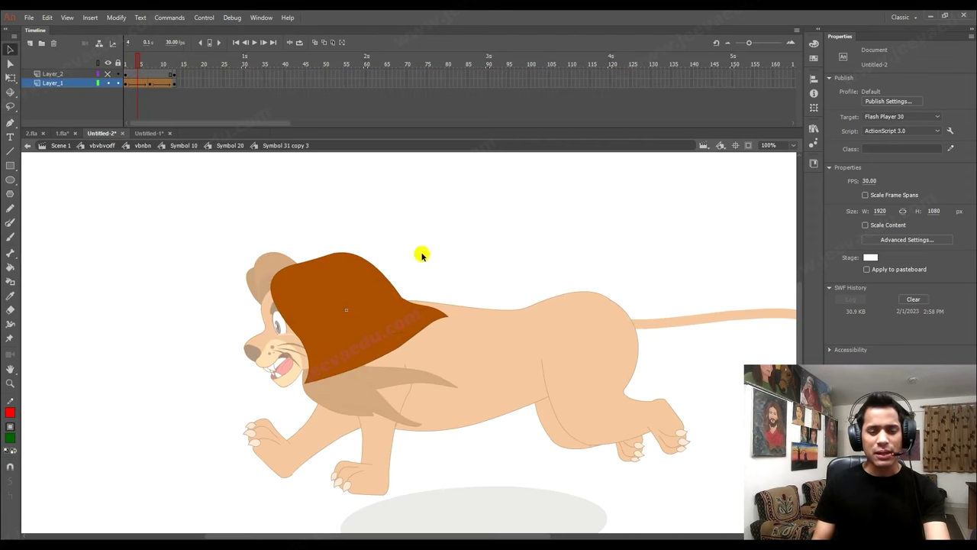
pyautogui.doubleClick(421, 253)
pyautogui.doubleClick(406, 311)
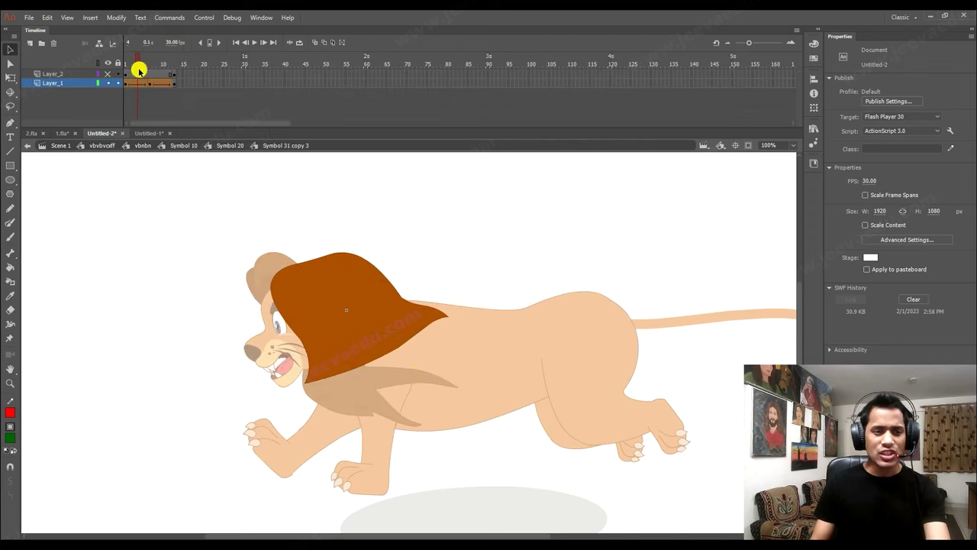
pyautogui.moveTo(148, 61); pyautogui.dragTo(115, 92)
pyautogui.click(110, 82)
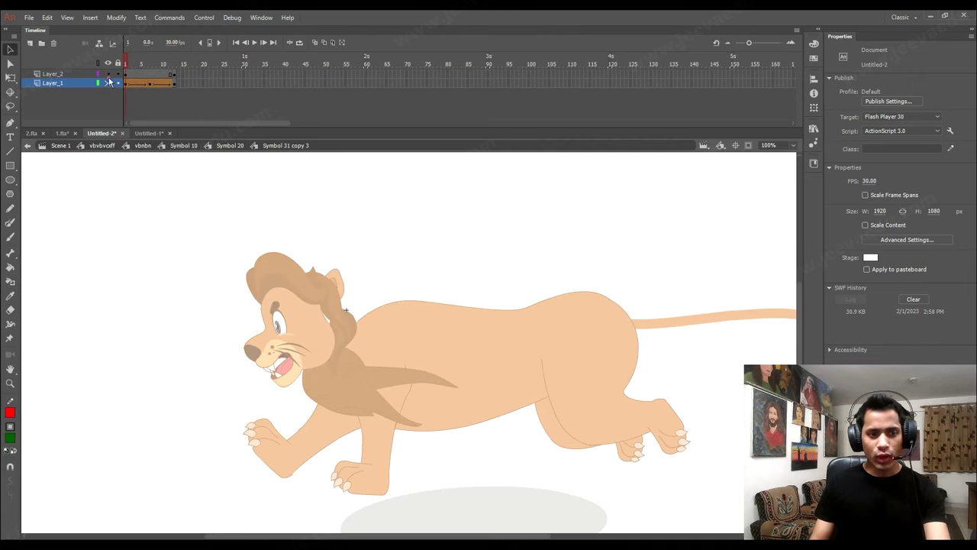
# Step: Open the long upper hair strand's symbol on Layer_2 and select its shape with the outline at frame 4 to inspect it
pyautogui.click(363, 269)
pyautogui.click(412, 311)
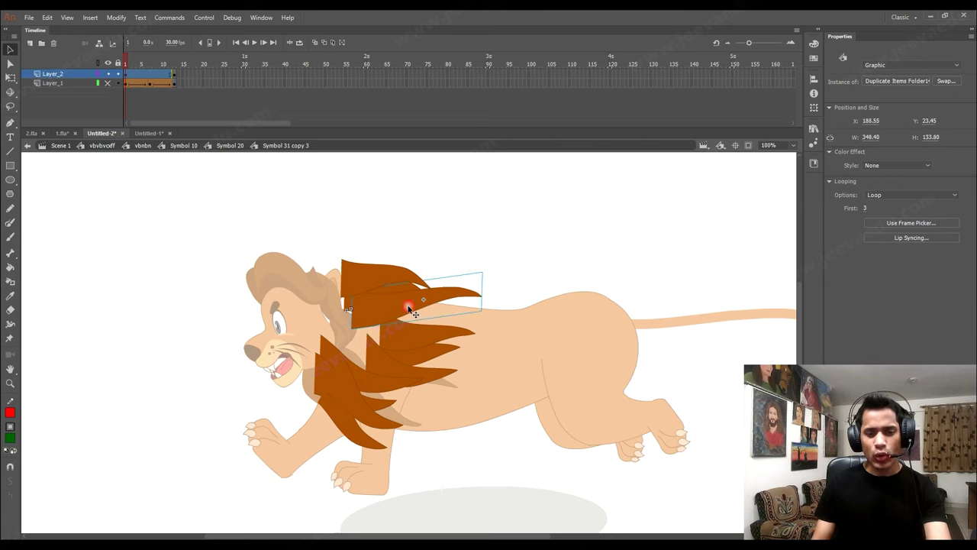
pyautogui.doubleClick(412, 311)
pyautogui.hotkey('ctrl', '=')
pyautogui.moveTo(131, 67)
pyautogui.mouseDown()
pyautogui.moveTo(165, 71)
pyautogui.moveTo(138, 68)
pyautogui.mouseUp()
pyautogui.click(321, 343)
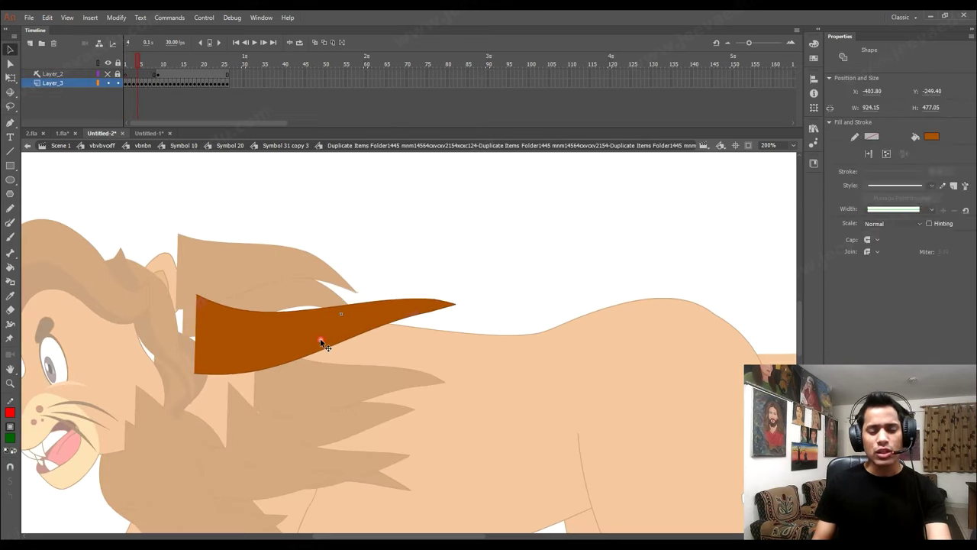
pyautogui.doubleClick(337, 337)
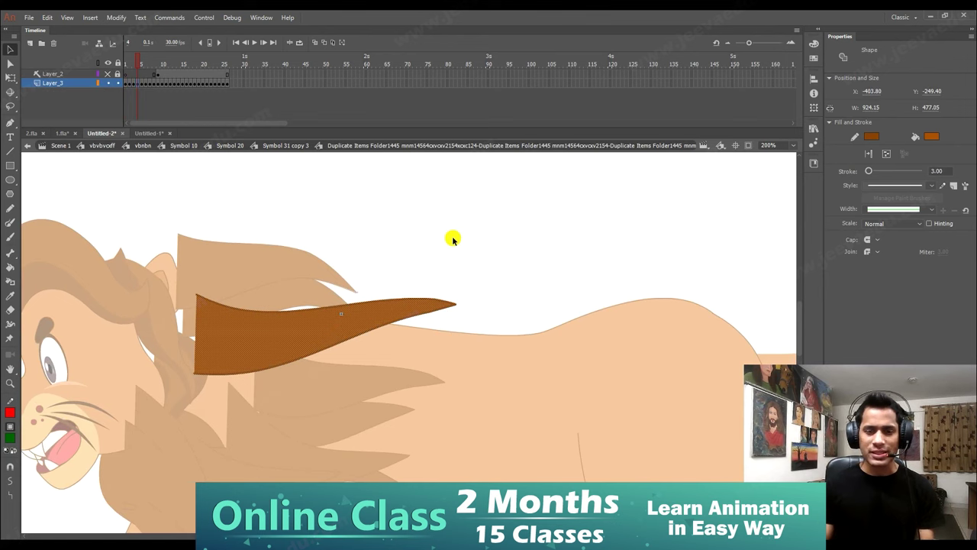
# Step: Return to Scene 1 and review the lion instance's available behavior types and looping options, keeping Graphic and Loop
pyautogui.click(63, 147)
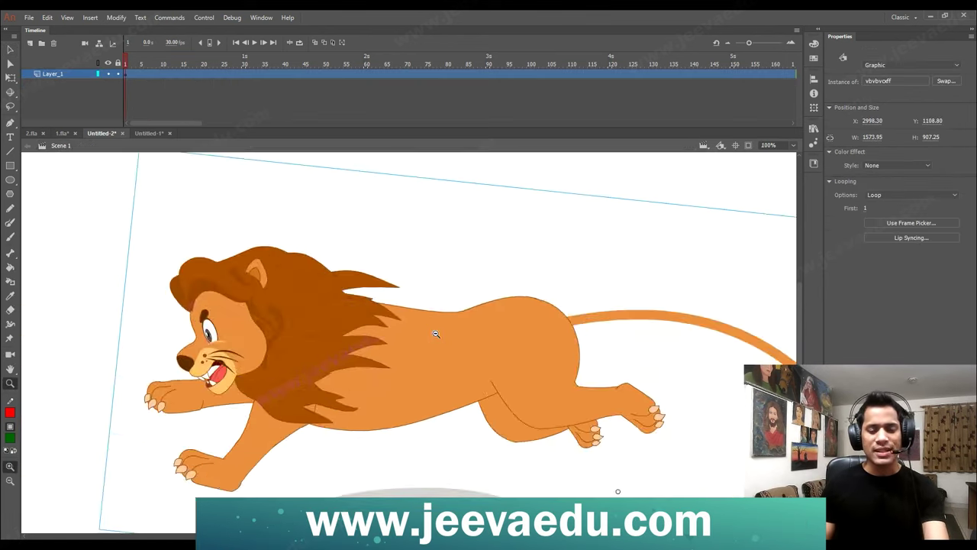
pyautogui.keyDown('alt'); pyautogui.click(433, 340); pyautogui.keyUp('alt')
pyautogui.click(427, 374)
pyautogui.moveTo(430, 375); pyautogui.dragTo(478, 401)
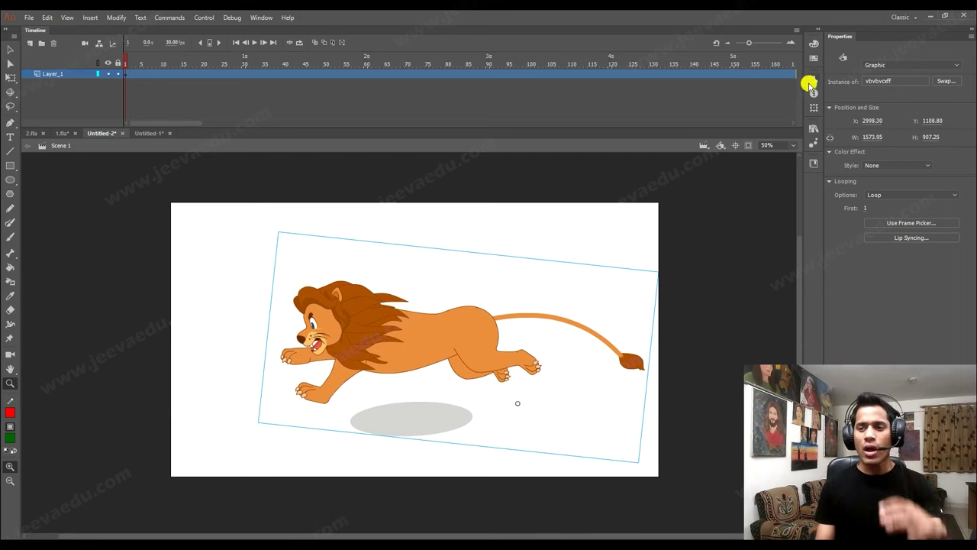
pyautogui.click(900, 66)
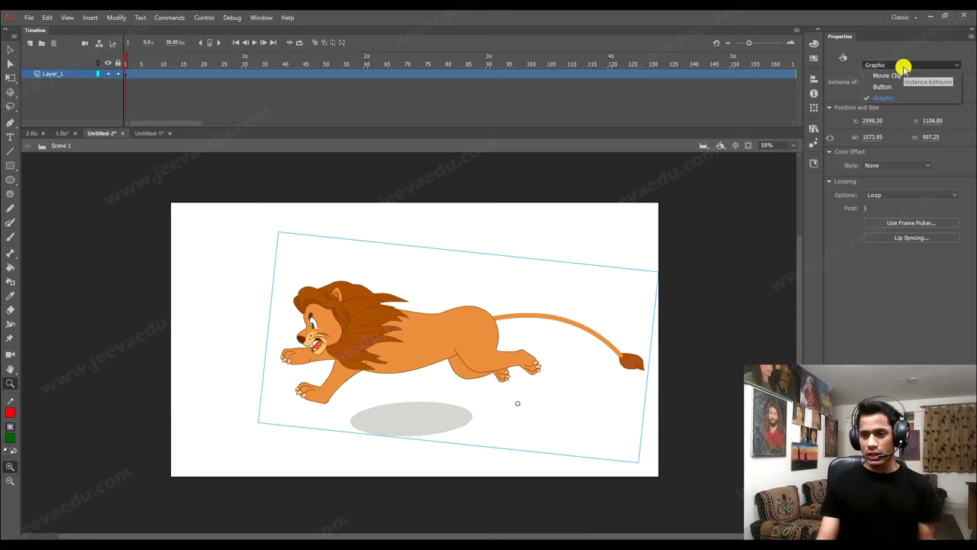
pyautogui.click(884, 98)
pyautogui.click(890, 194)
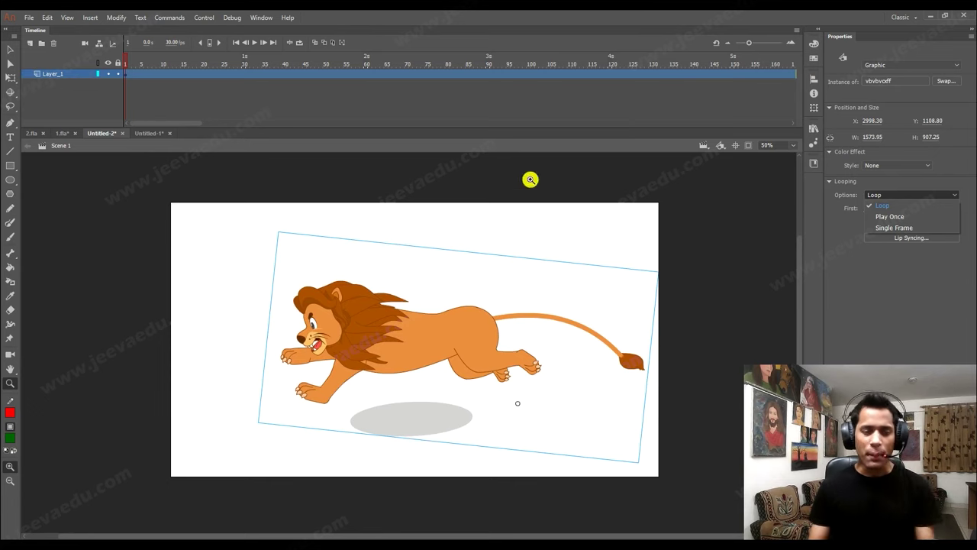
pyautogui.click(12, 49)
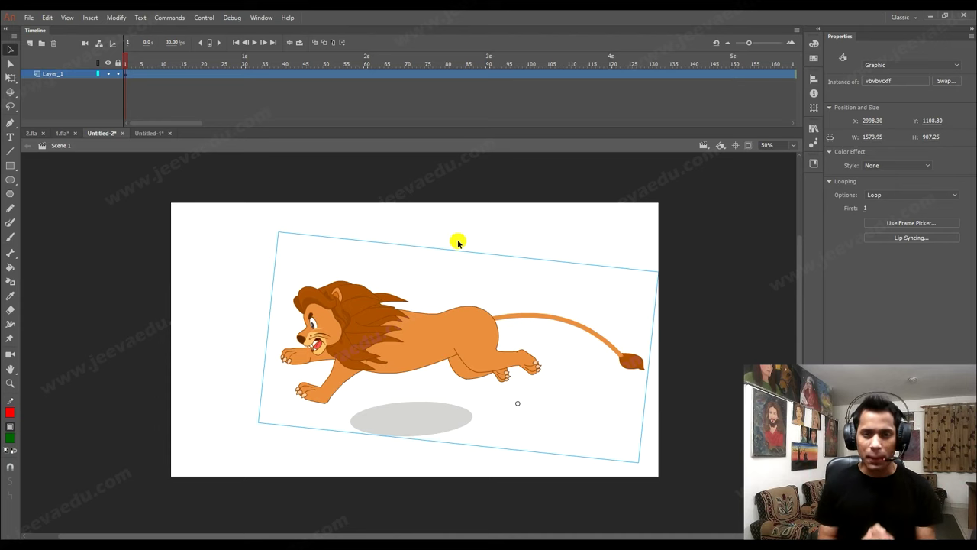
# Step: Play the running lion animation on the main timeline and move the playhead to frame 22
pyautogui.click(147, 62)
pyautogui.press('Return')
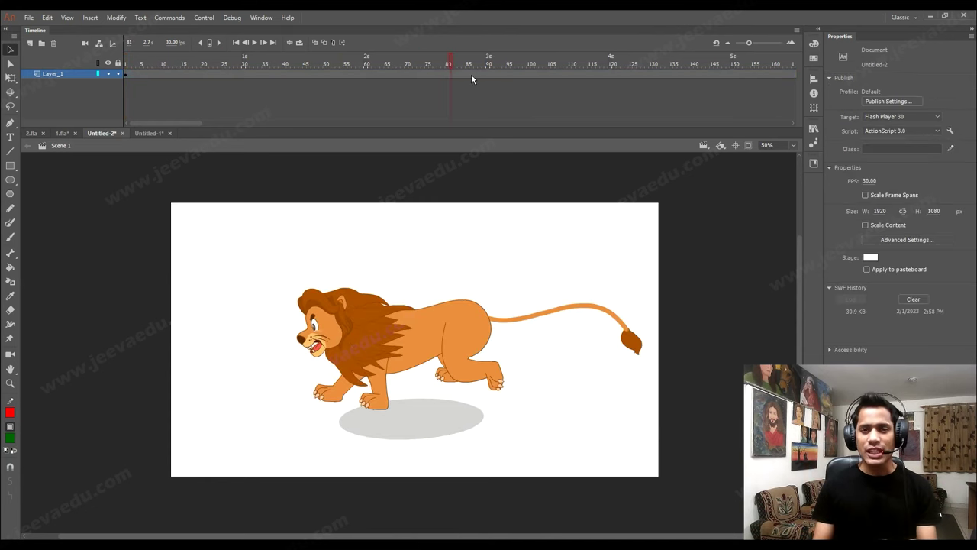
pyautogui.click(213, 102)
pyautogui.click(213, 104)
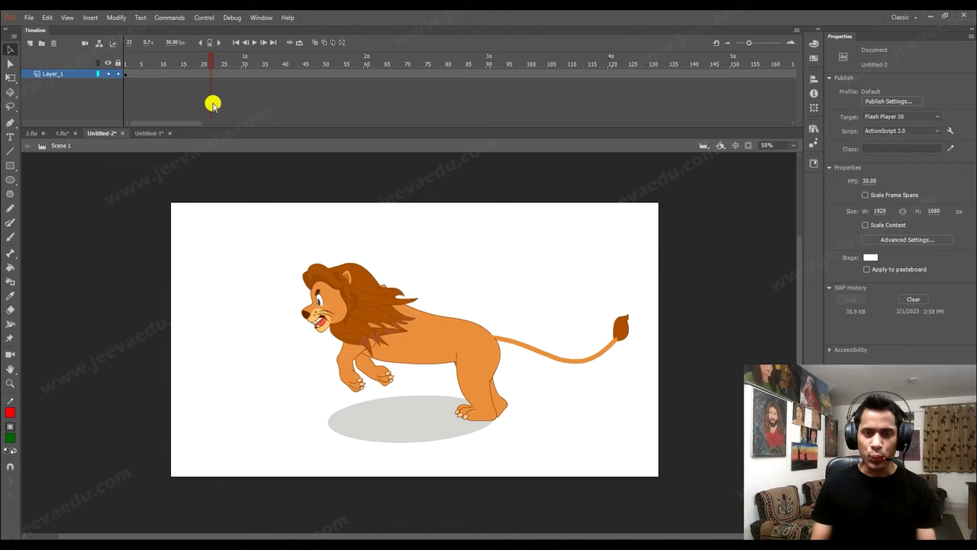